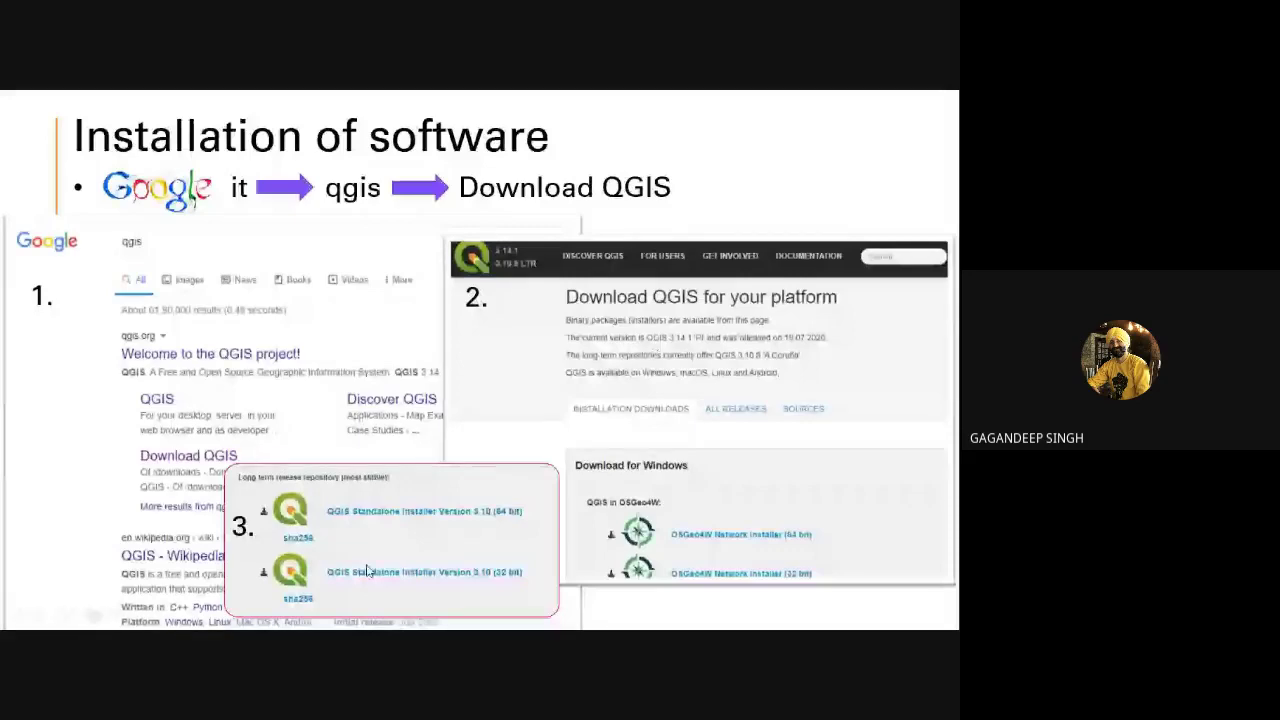
End the Installation of software slide show and bring up the Chrome meeting window
key("Escape")
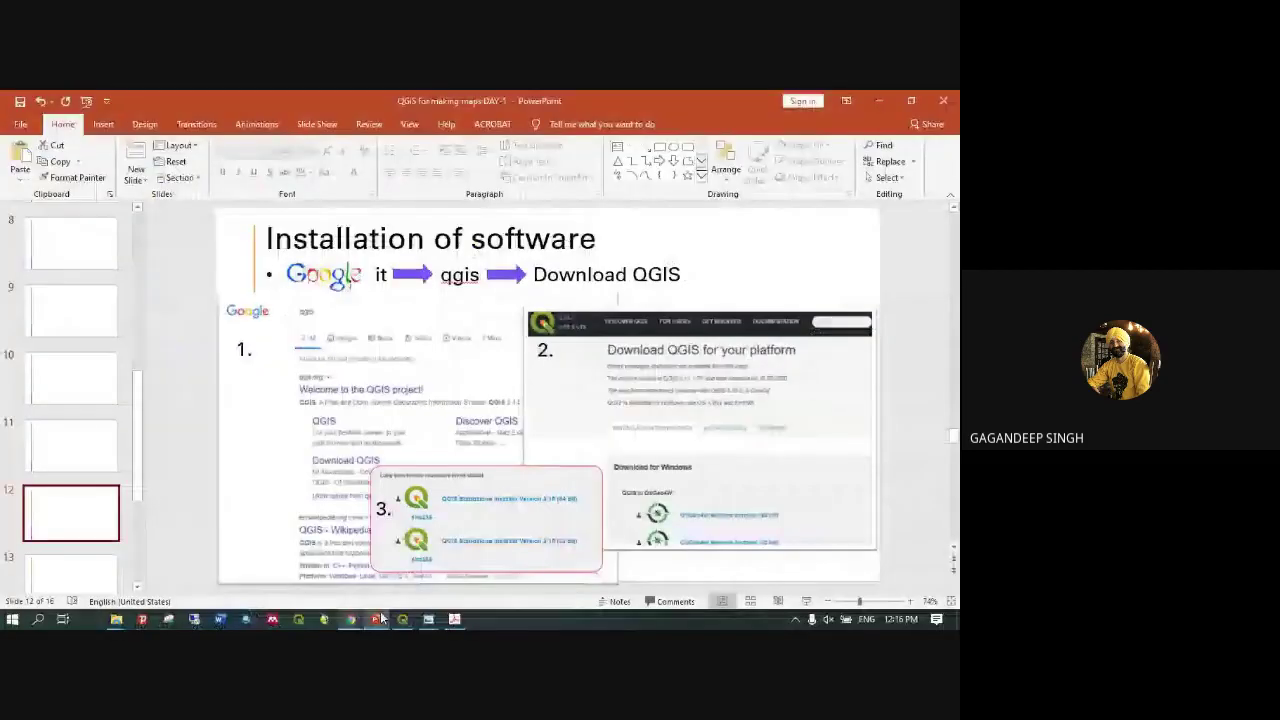
mouse_move(350, 619)
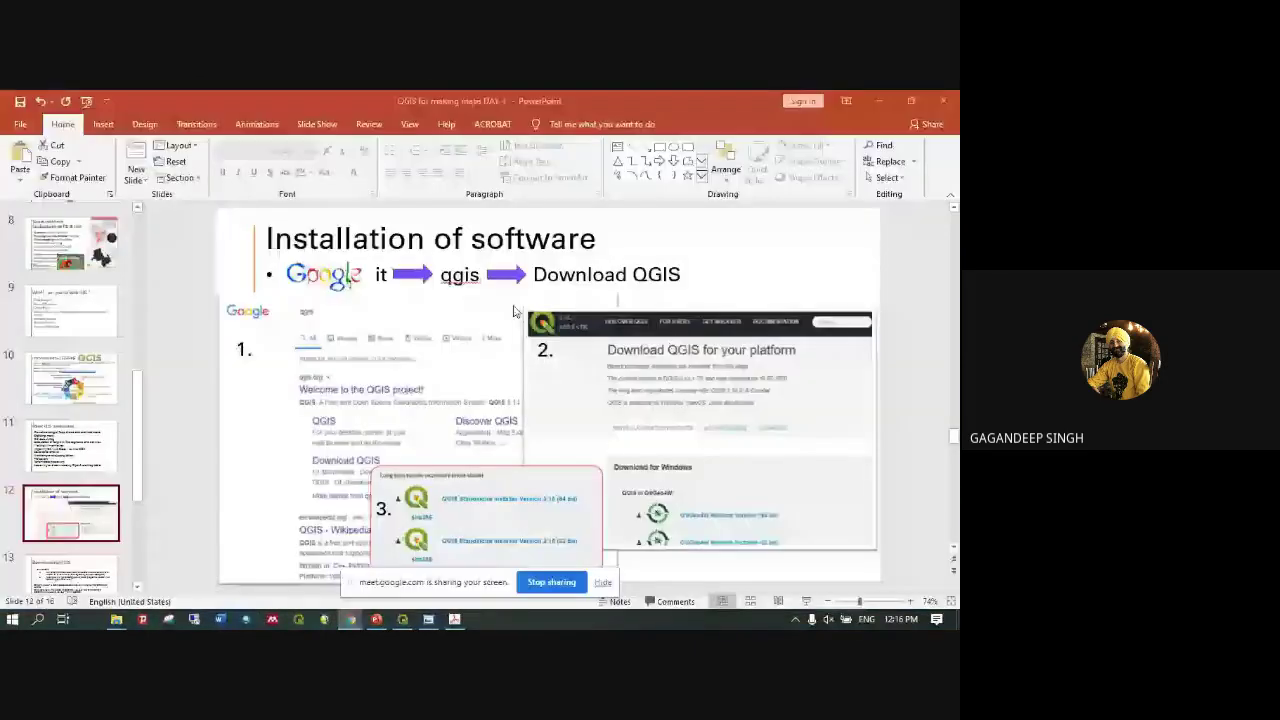
In a new Chrome tab, Google 'QGIS' and follow the Download QGIS result links
left_click(143, 566)
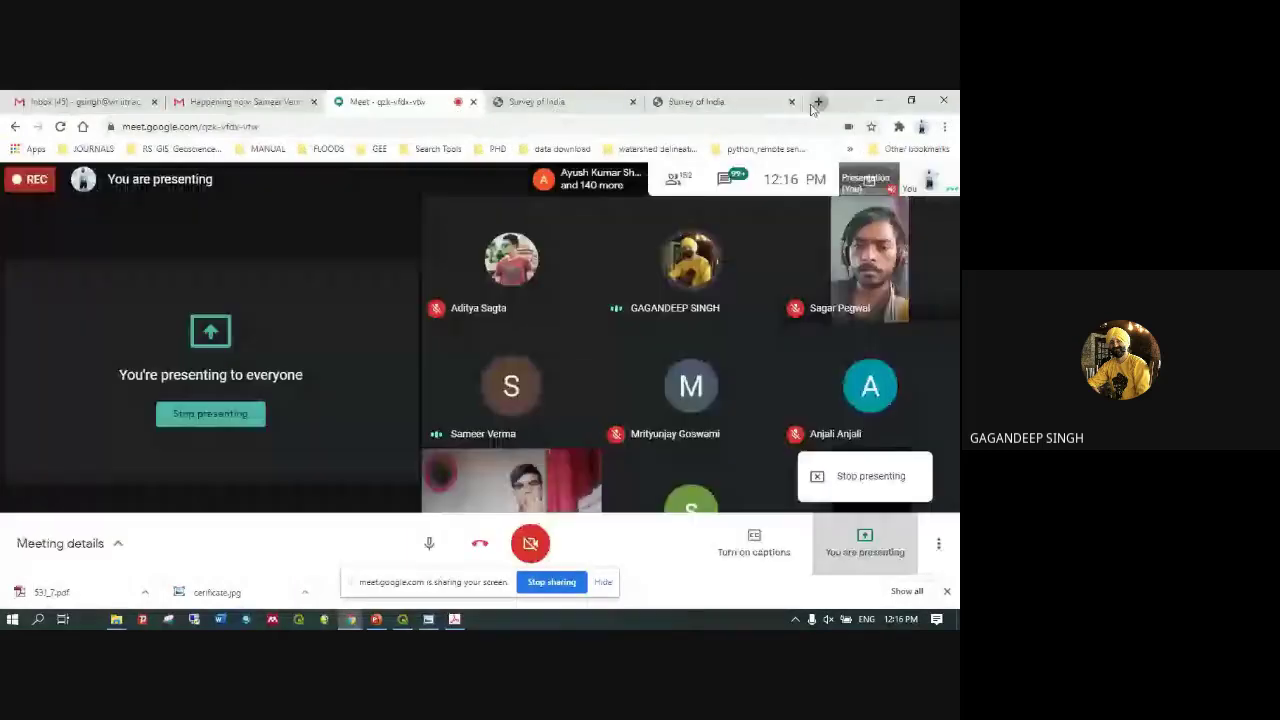
left_click(815, 103)
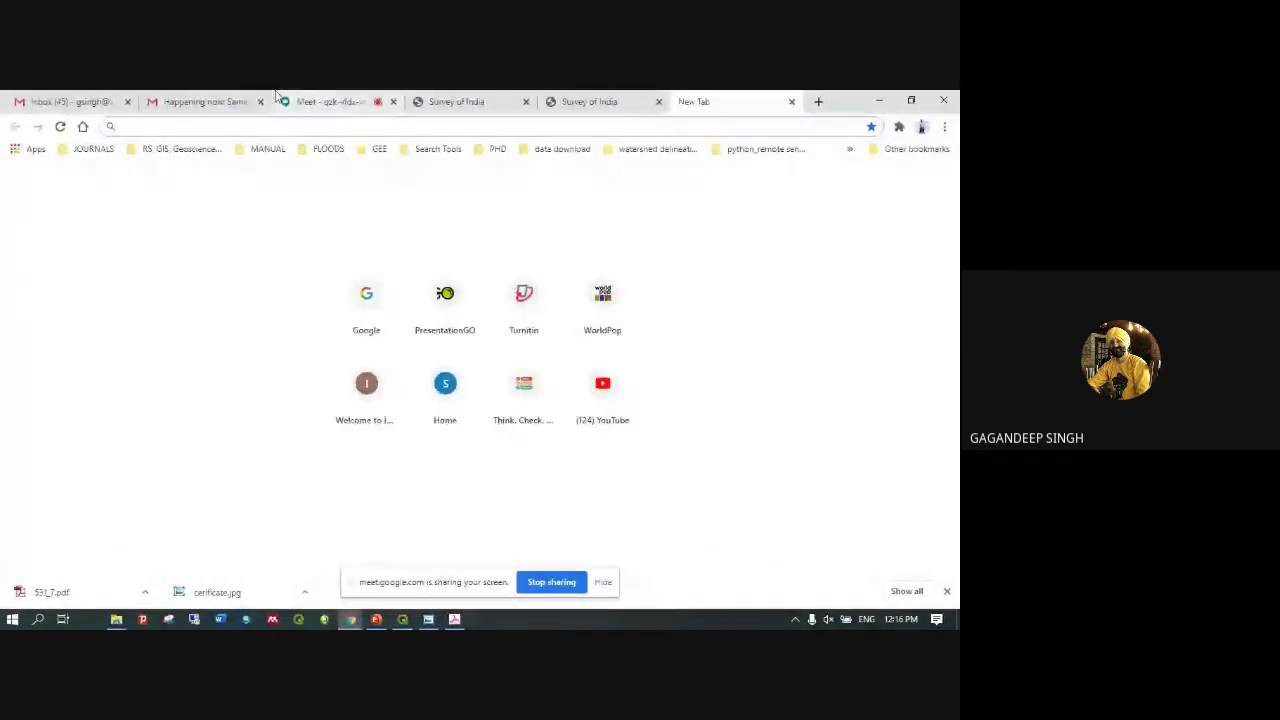
left_click(83, 126)
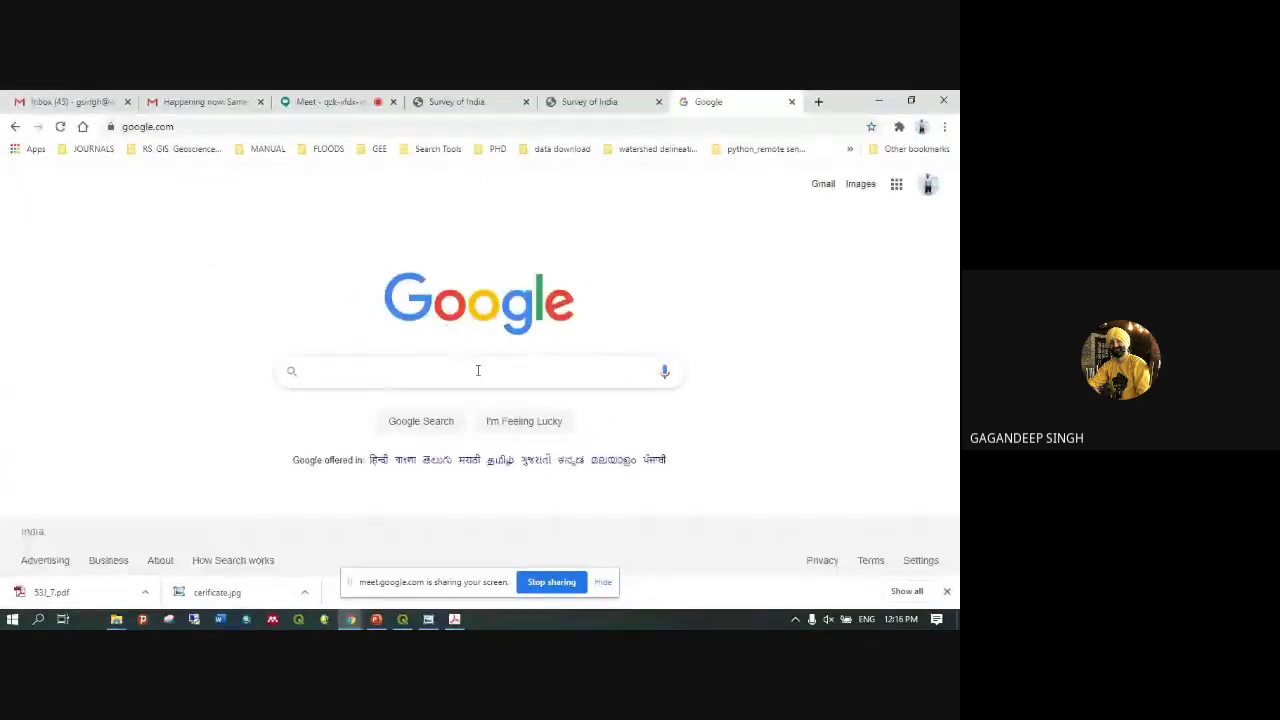
type("QGIS")
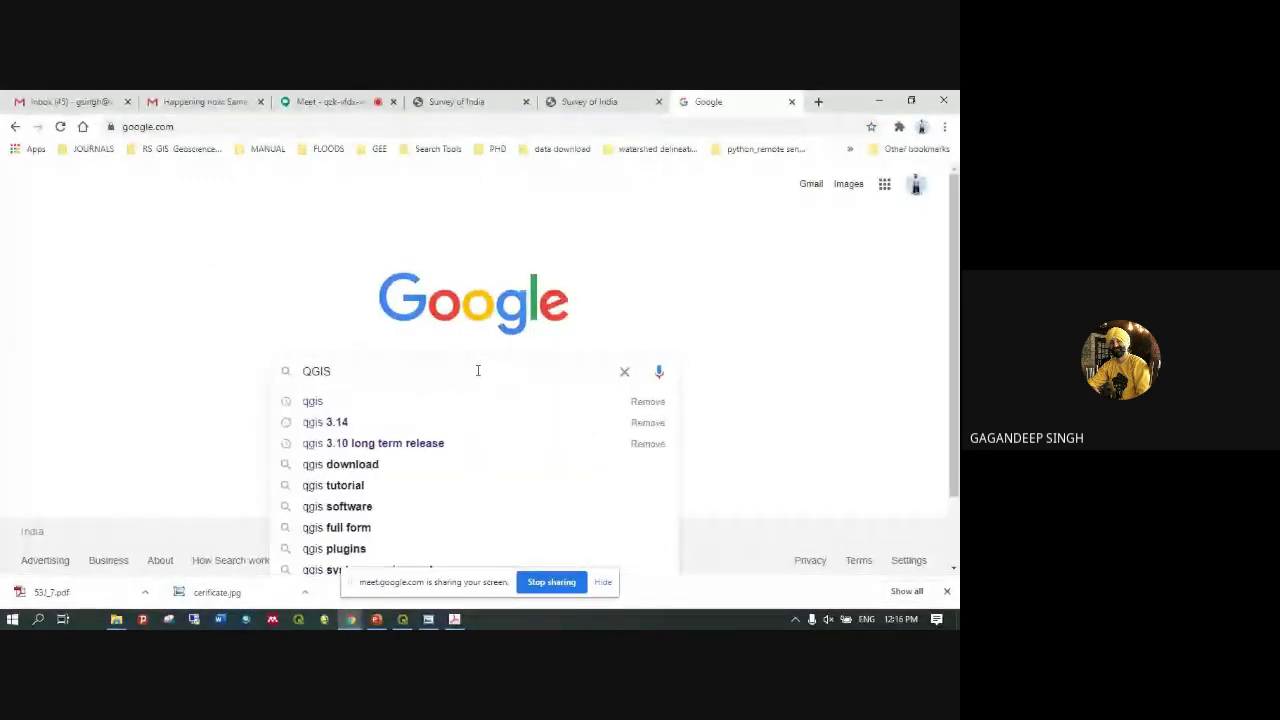
key("Return")
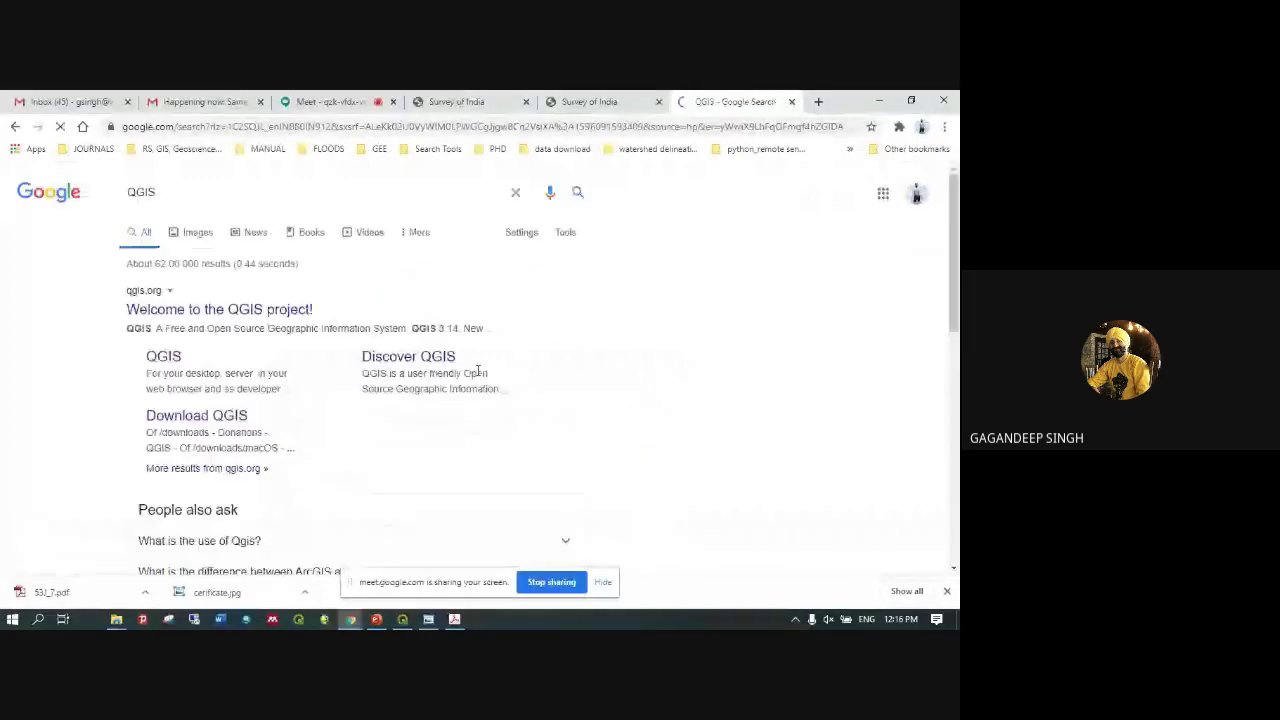
left_click(206, 425)
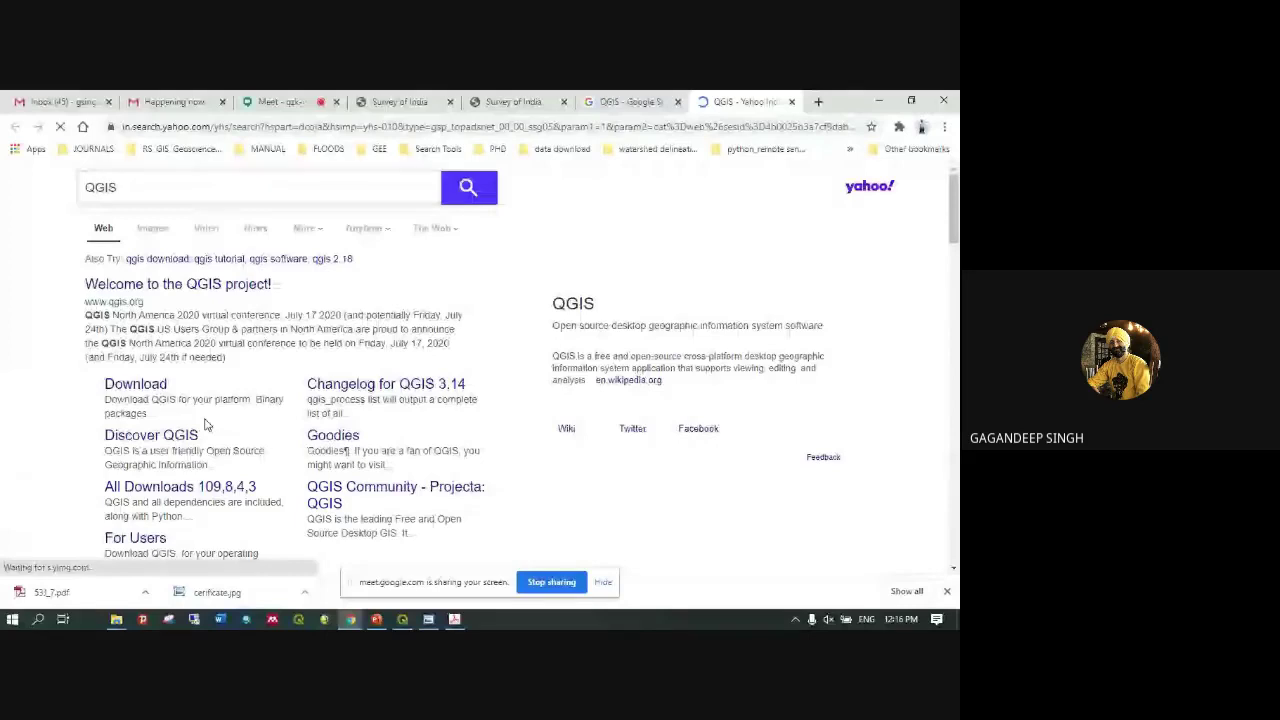
left_click(180, 407)
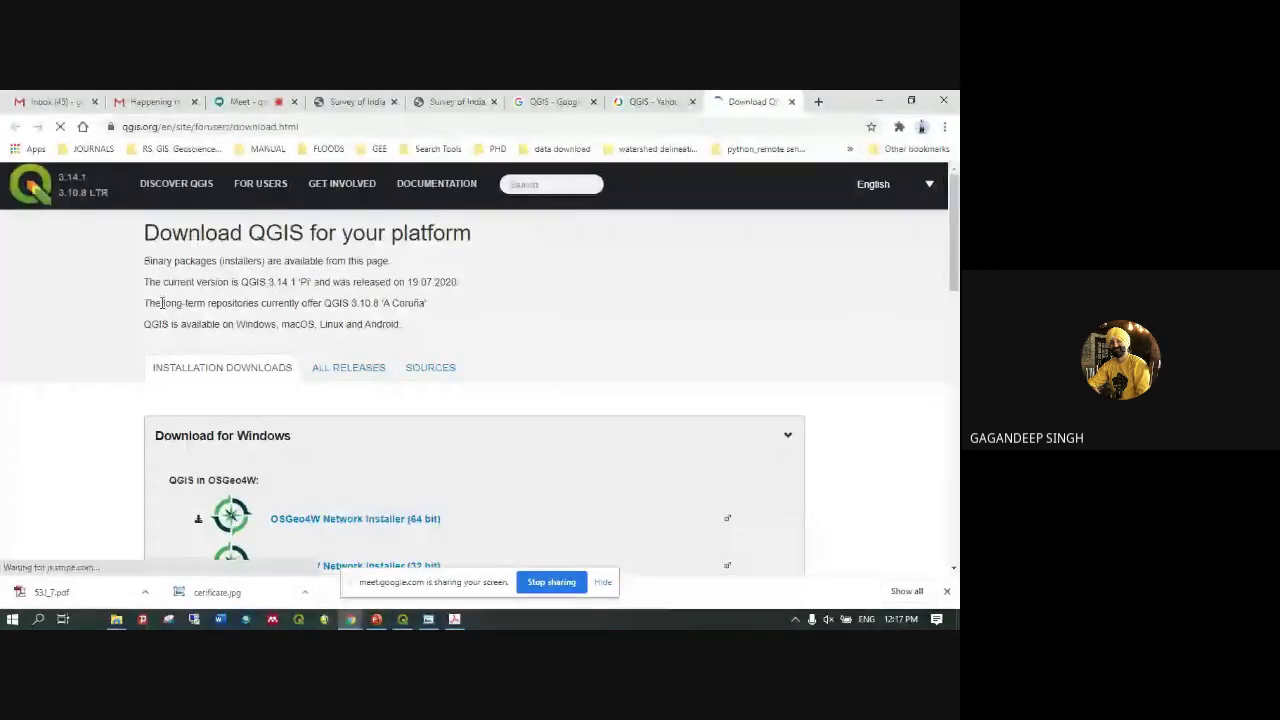
Highlight the long-term release sentence, scroll to the 3.10 standalone installers, then minimize Chrome
left_click_drag(161, 303, 432, 307)
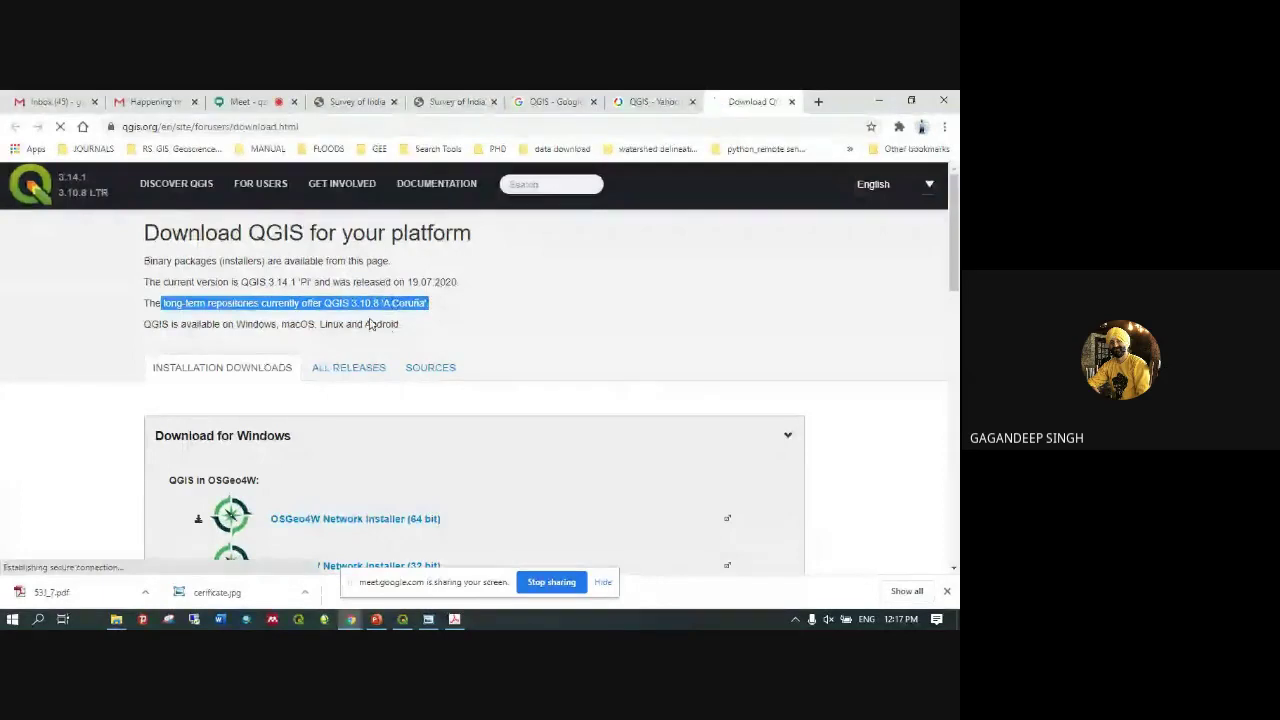
scroll(406, 391, "down", 2)
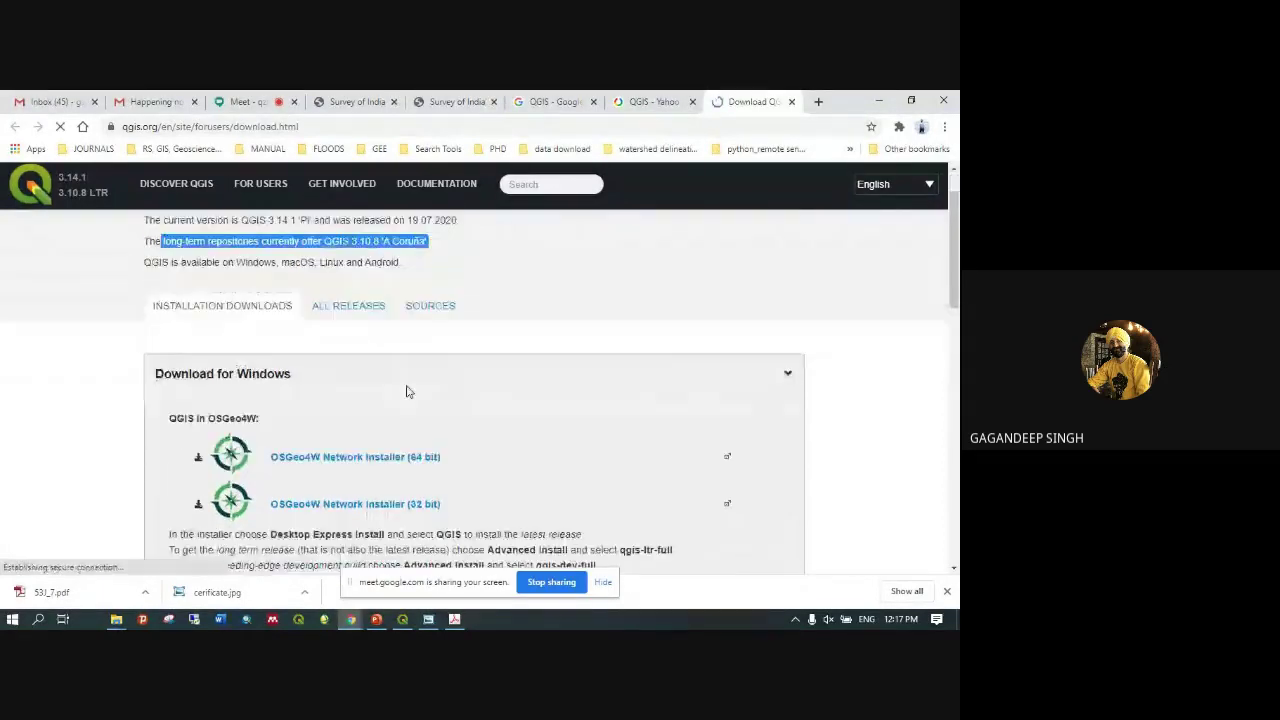
scroll(406, 391, "down", 3)
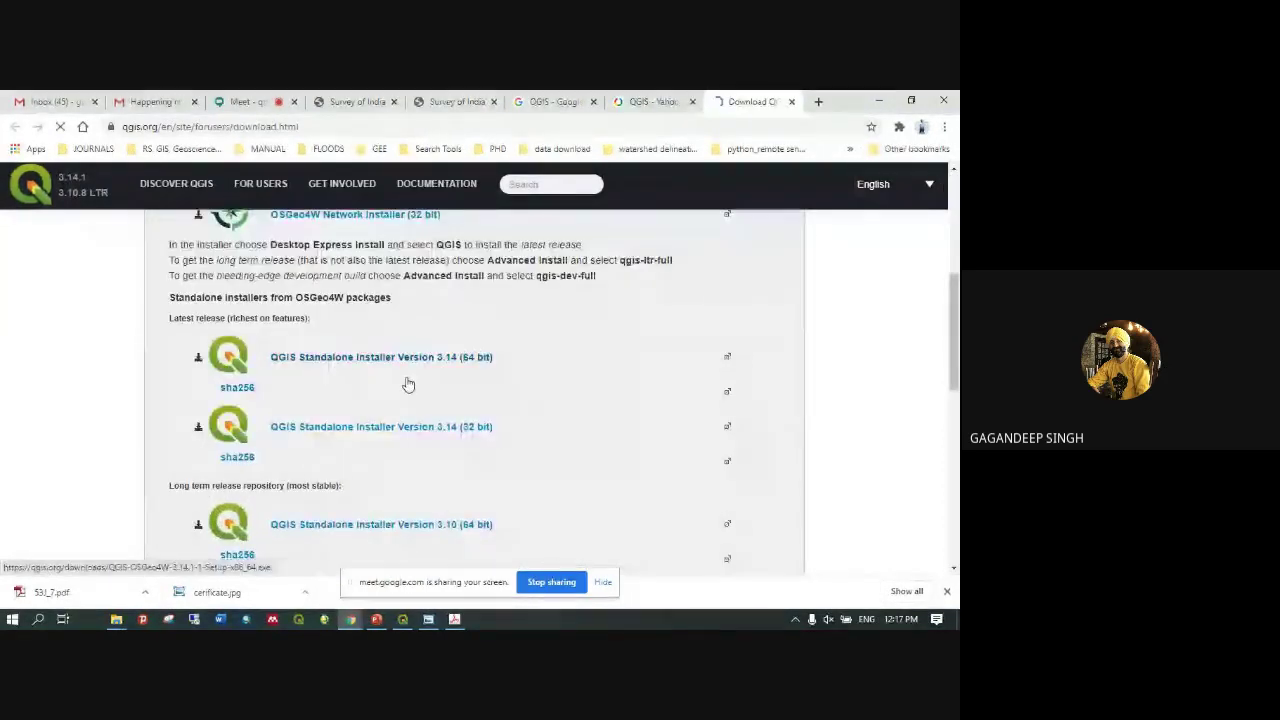
scroll(406, 383, "down", 3)
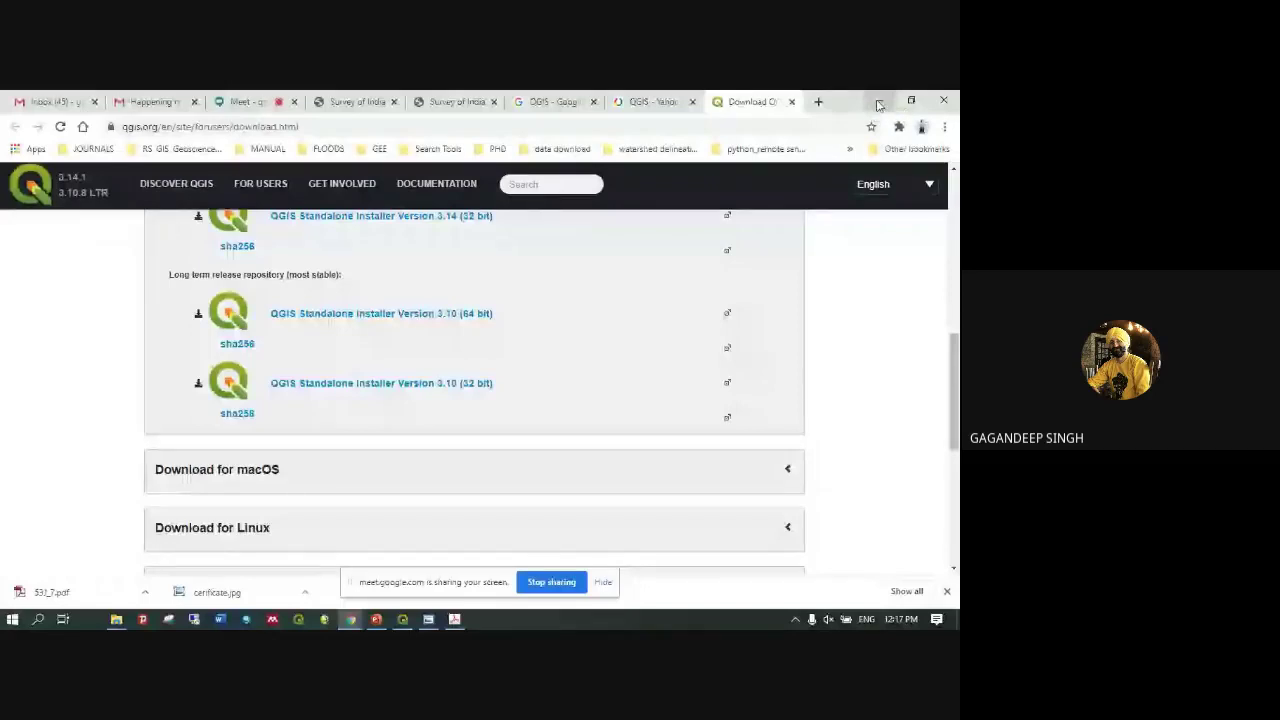
left_click(879, 103)
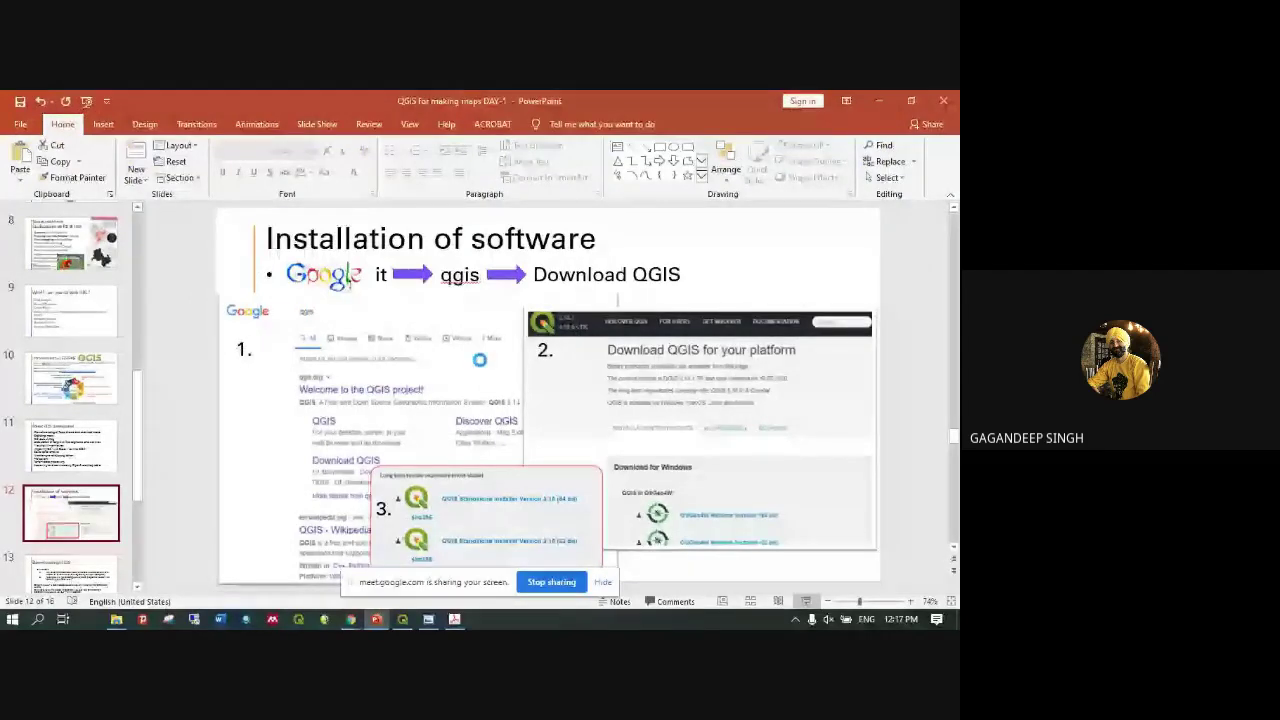
Present slide 12 full-screen, hide the sharing bar, and advance to the Downloading QGIS slide
key("shift+F5")
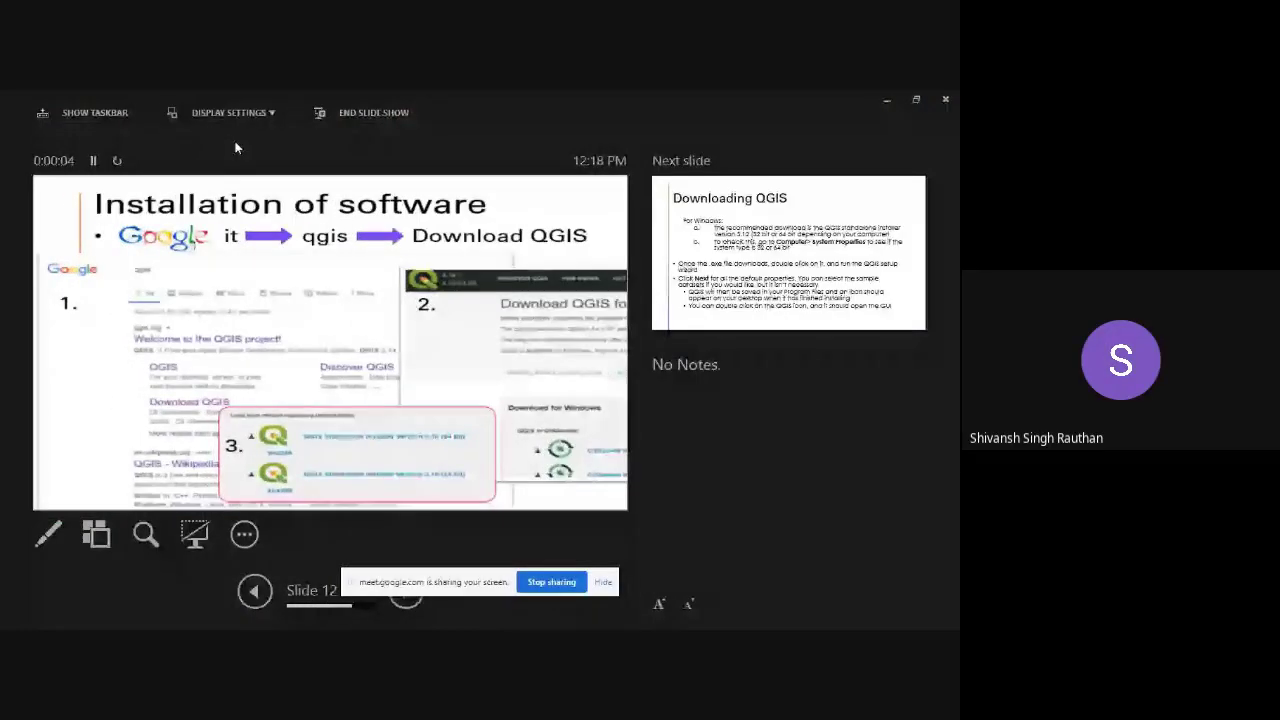
key("alt+Tab")
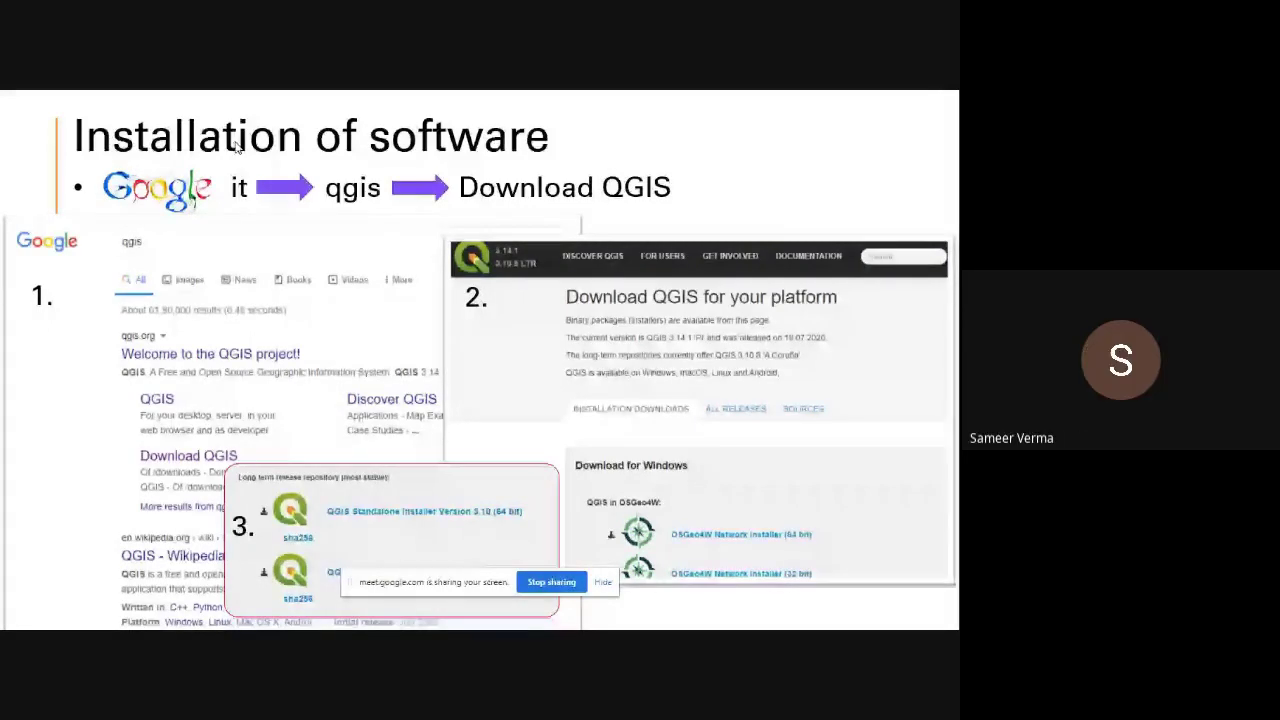
left_click(603, 581)
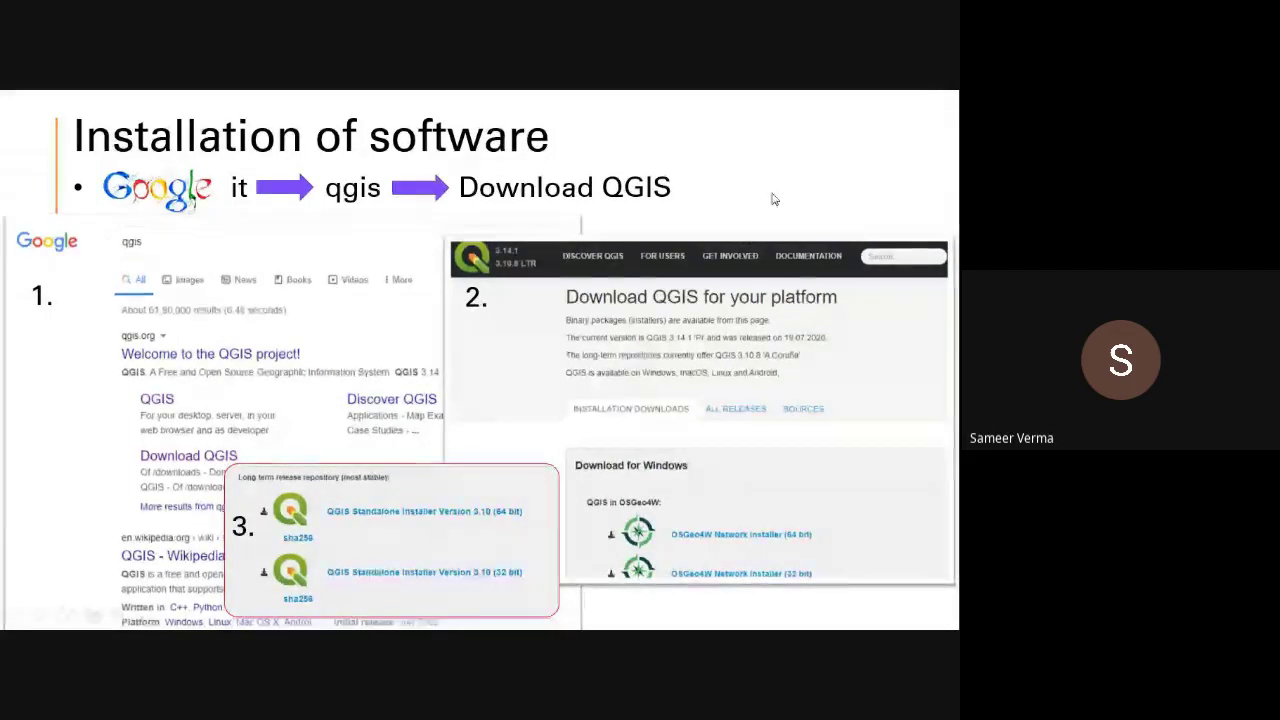
key("Right")
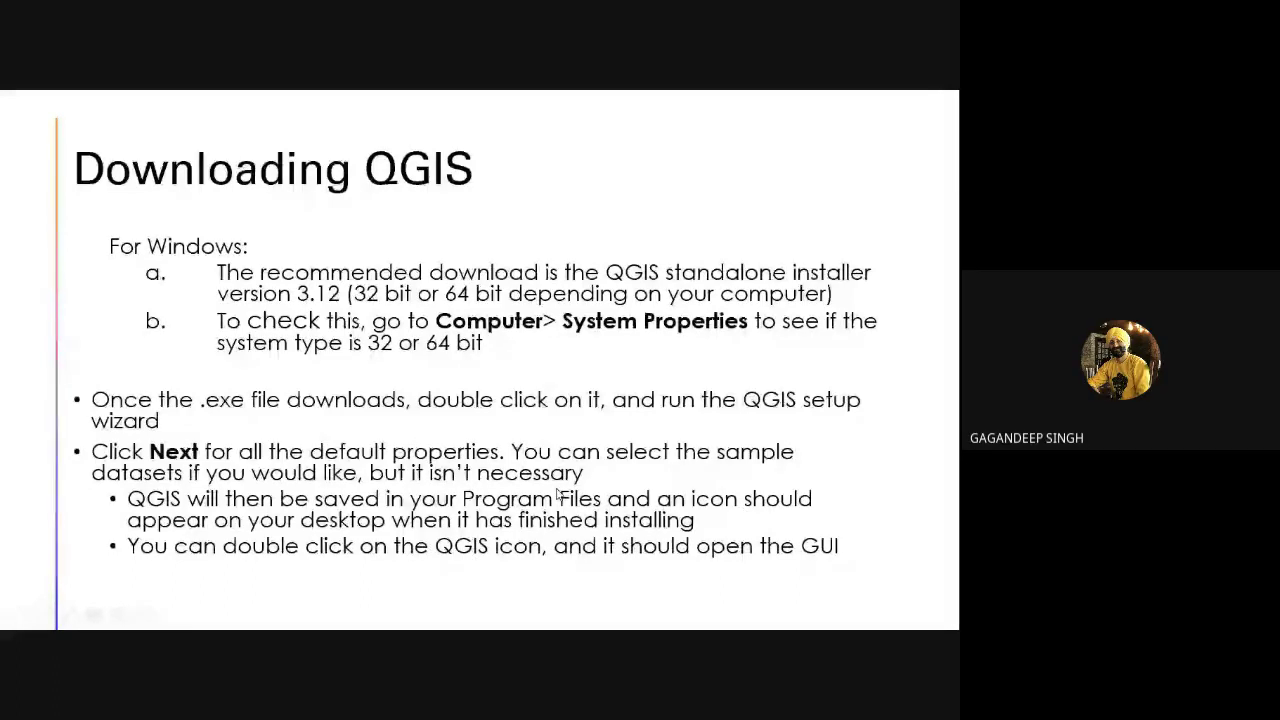
Advance to the Lets DIVE into QGIS slide, exit the show, and minimize PowerPoint to reveal QGIS
key("Right")
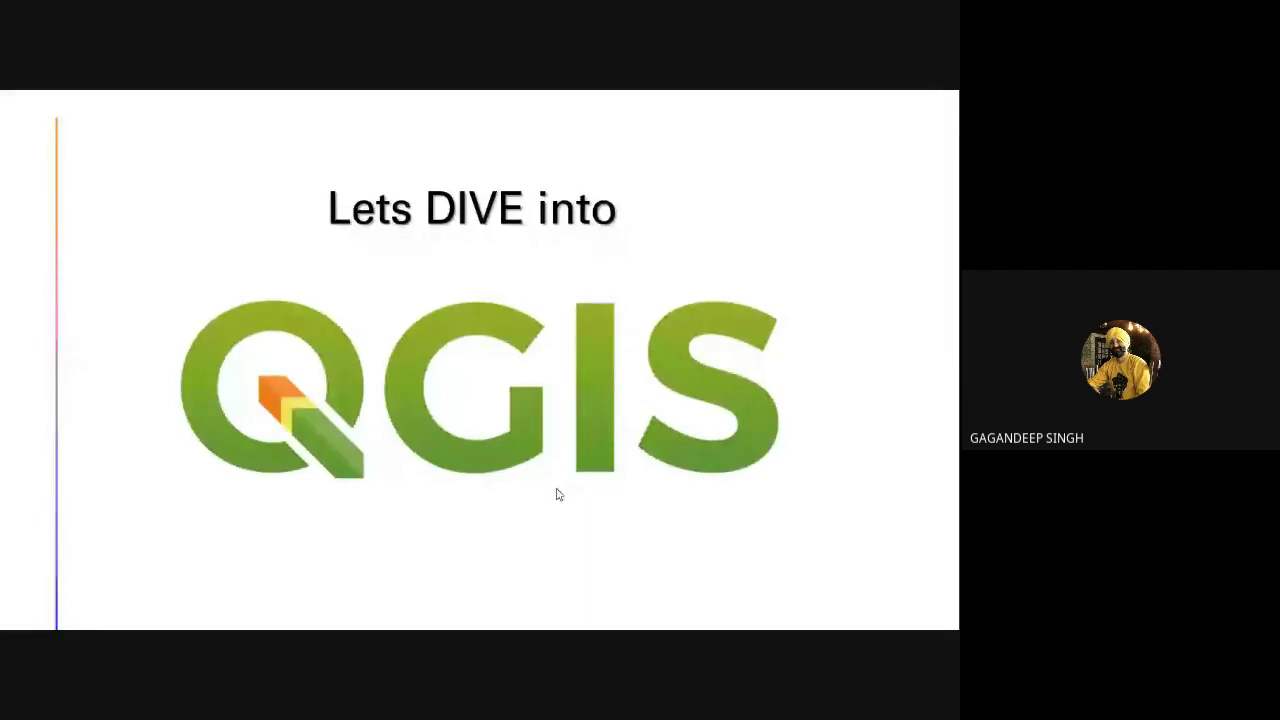
key("Escape")
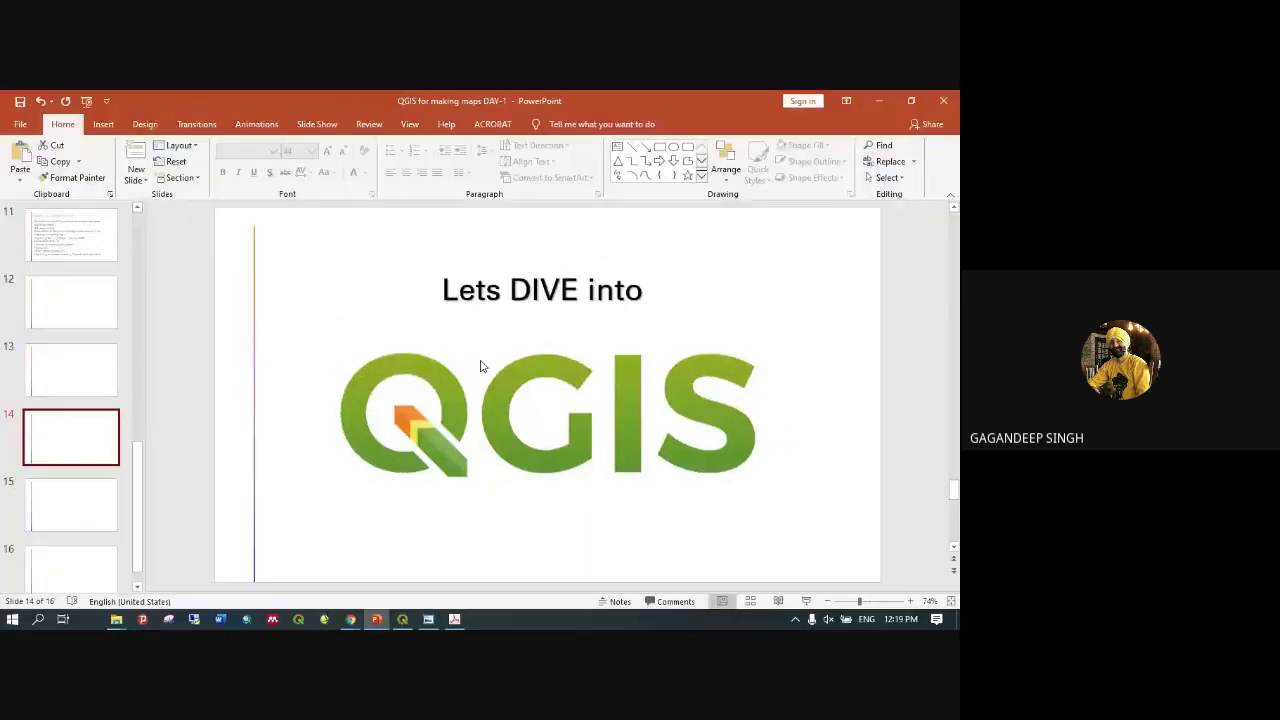
left_click(881, 101)
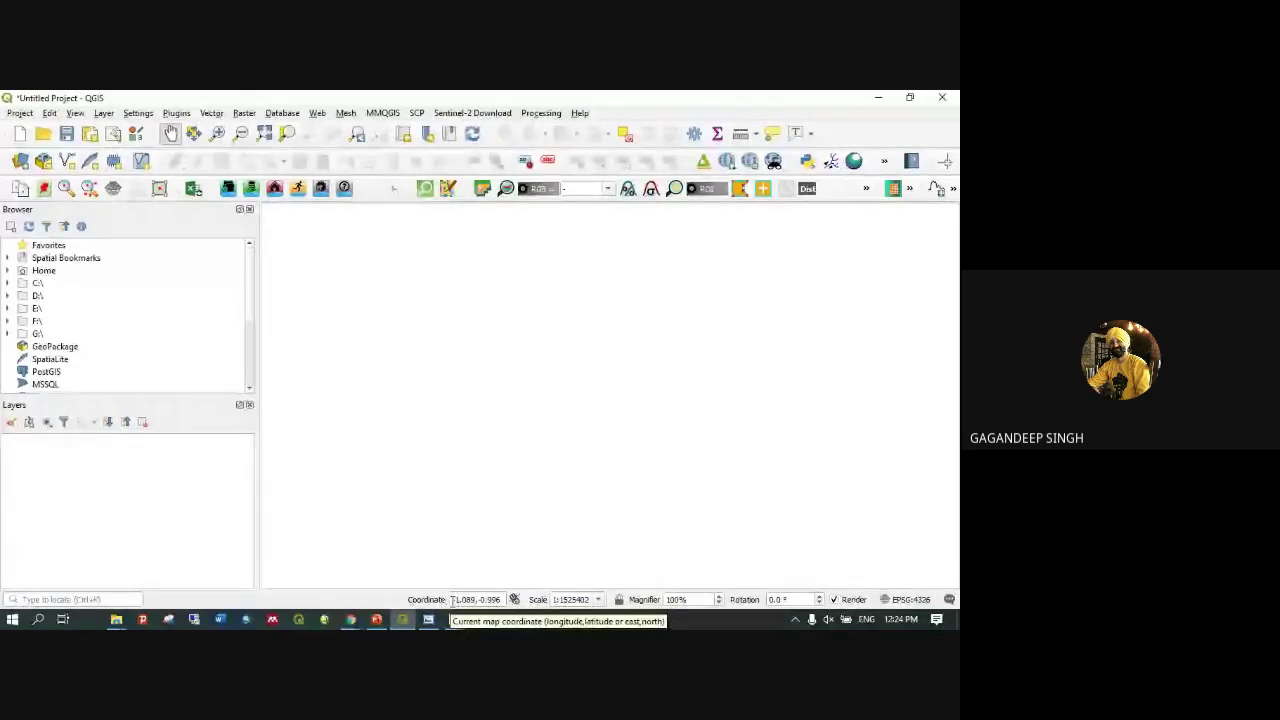
left_click_drag(500, 600, 440, 606)
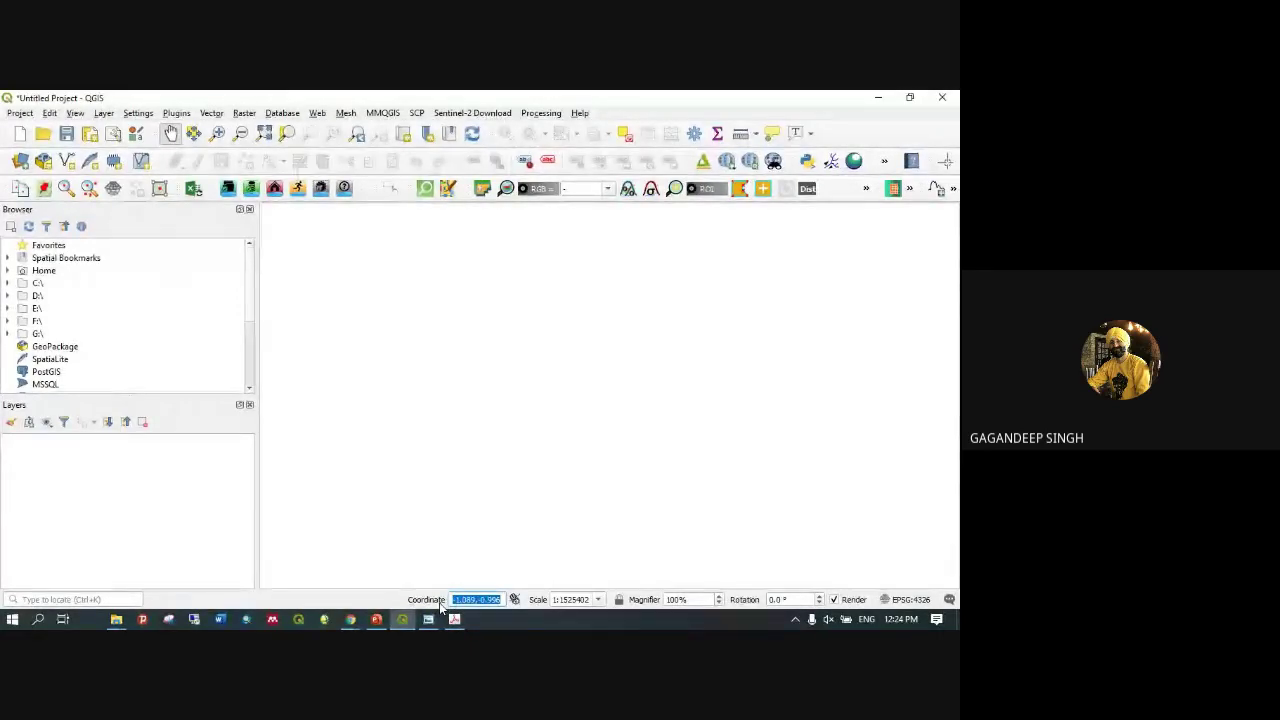
type("WORLD")
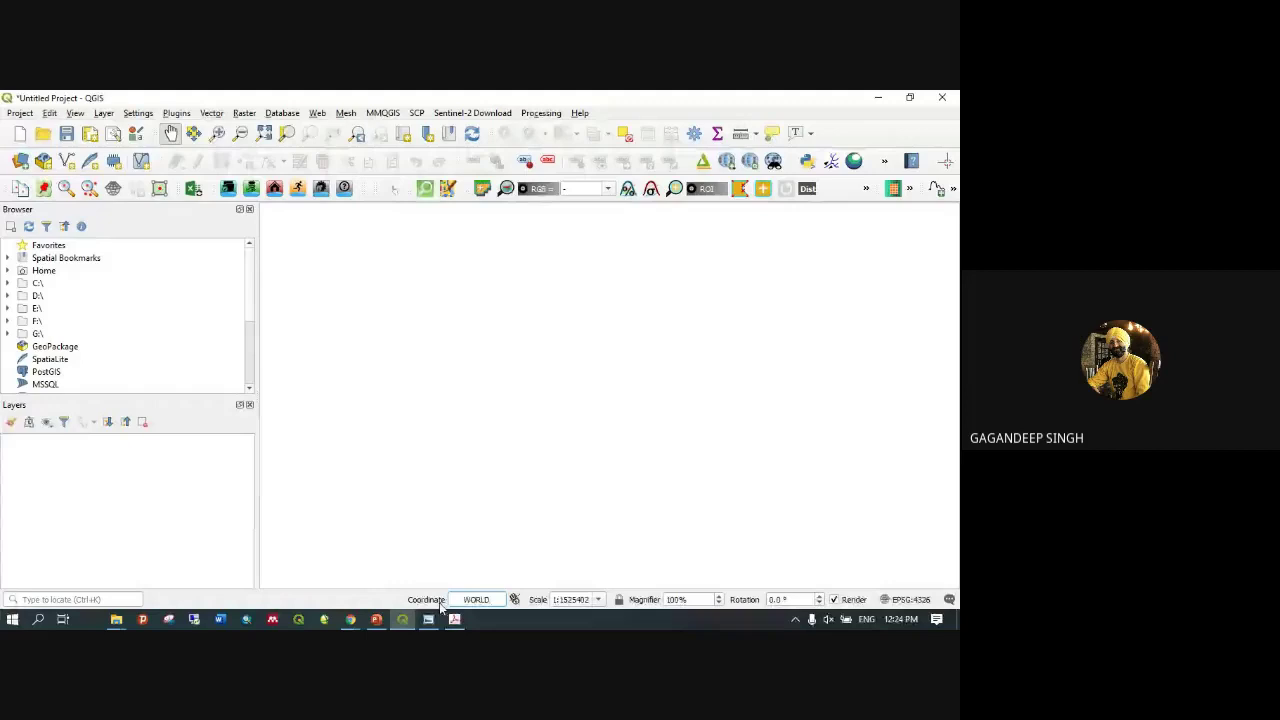
left_click(490, 600)
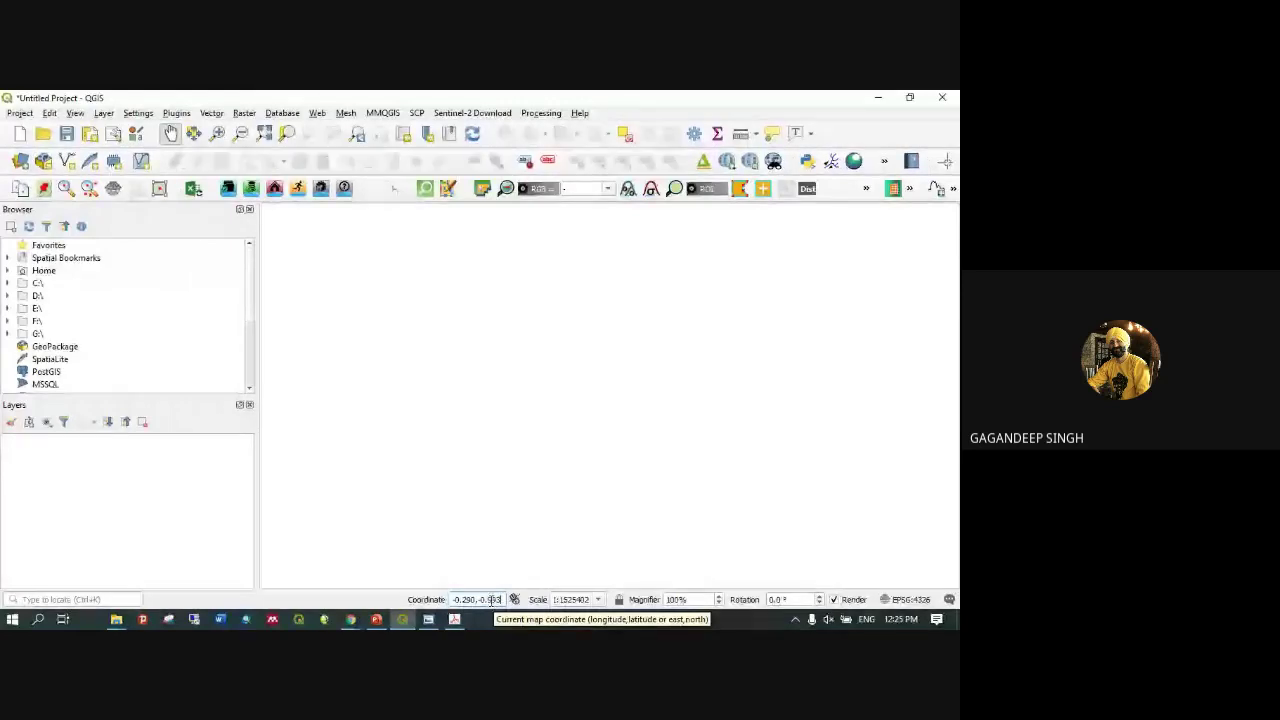
triple_click(491, 599)
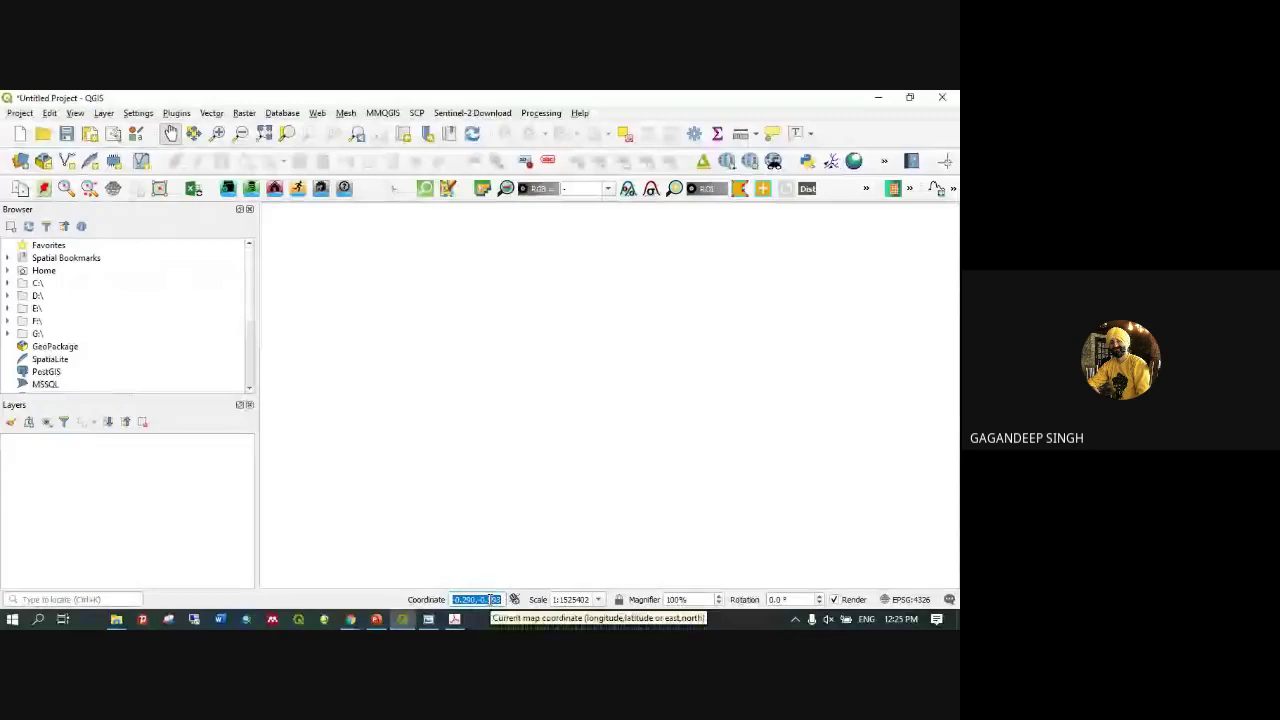
type("worl")
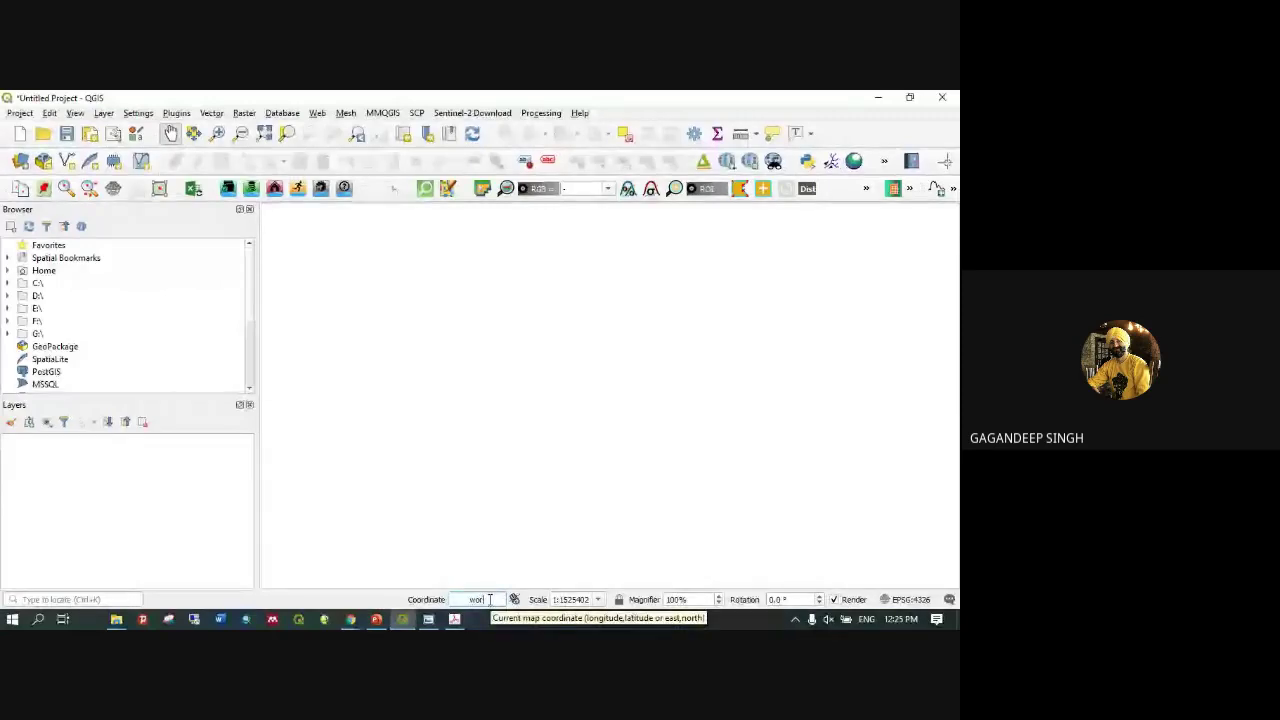
type("d")
Load the built-in World Map layer by entering 'world' in the status-bar Coordinate field
key("Return")
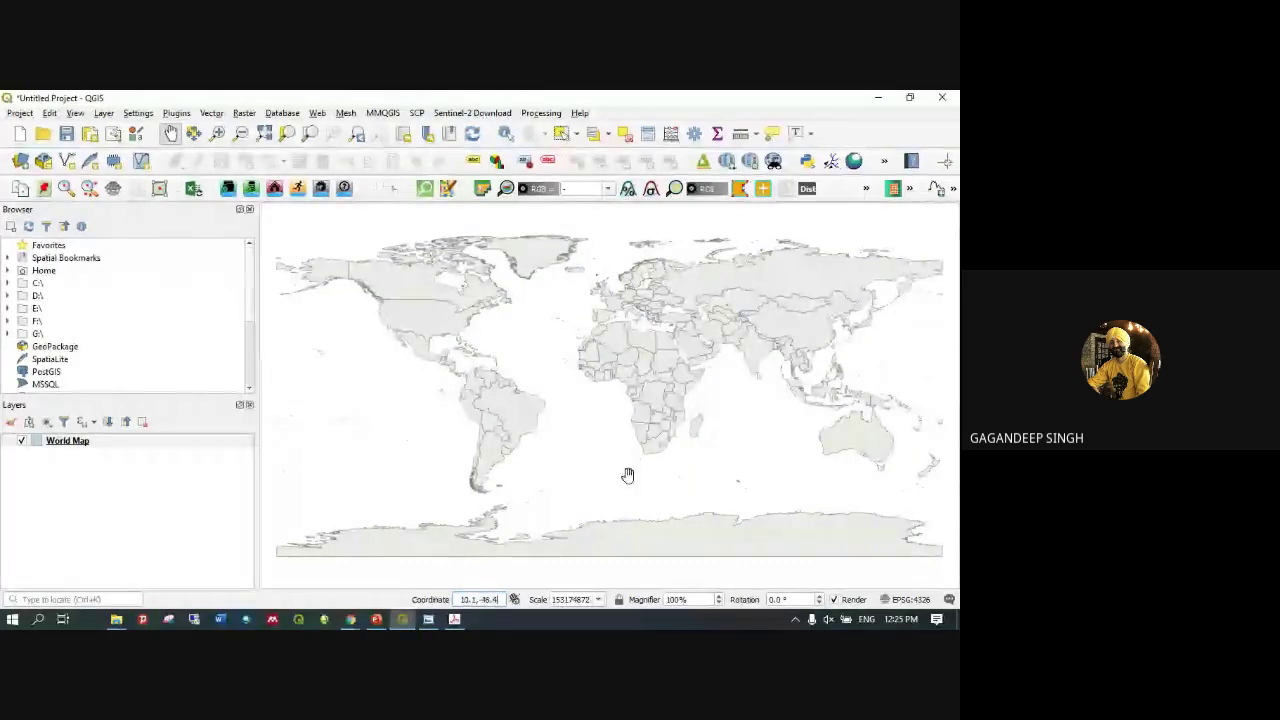
scroll(628, 470, "up", 2)
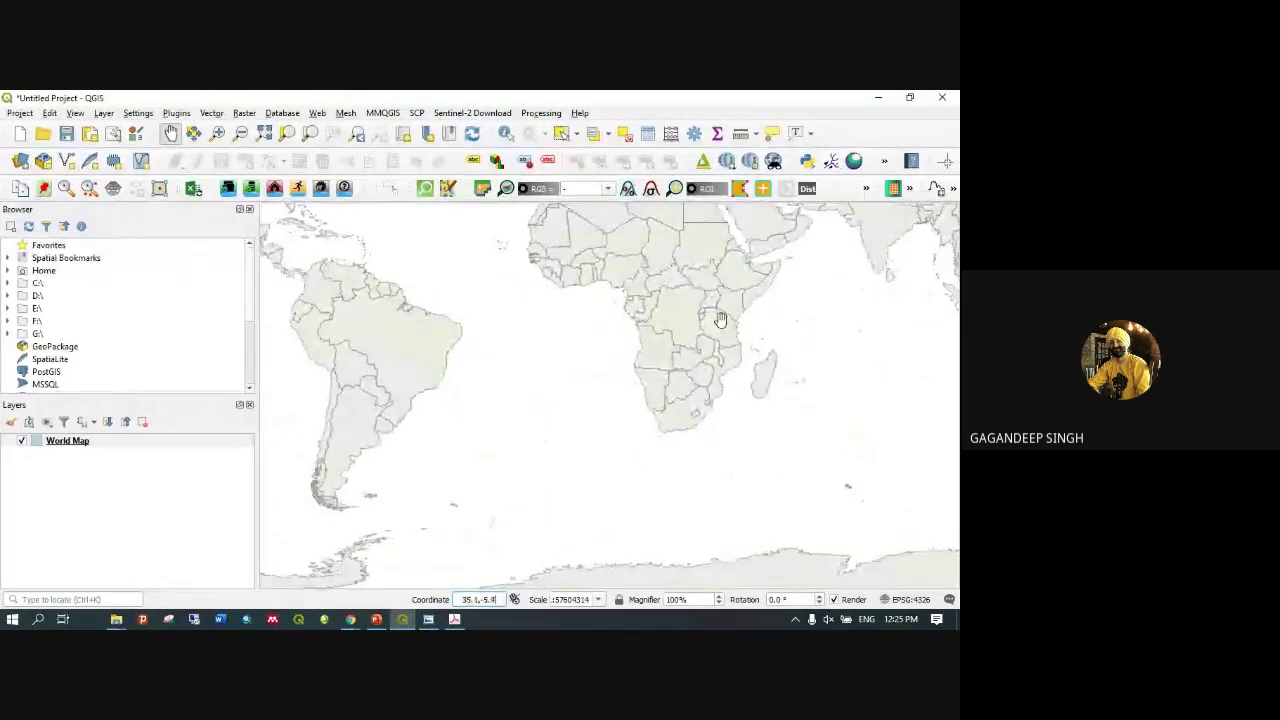
Zoom the map in and out with the mouse wheel until India and the Arabian Sea fill the view
scroll(723, 300, "down", 1)
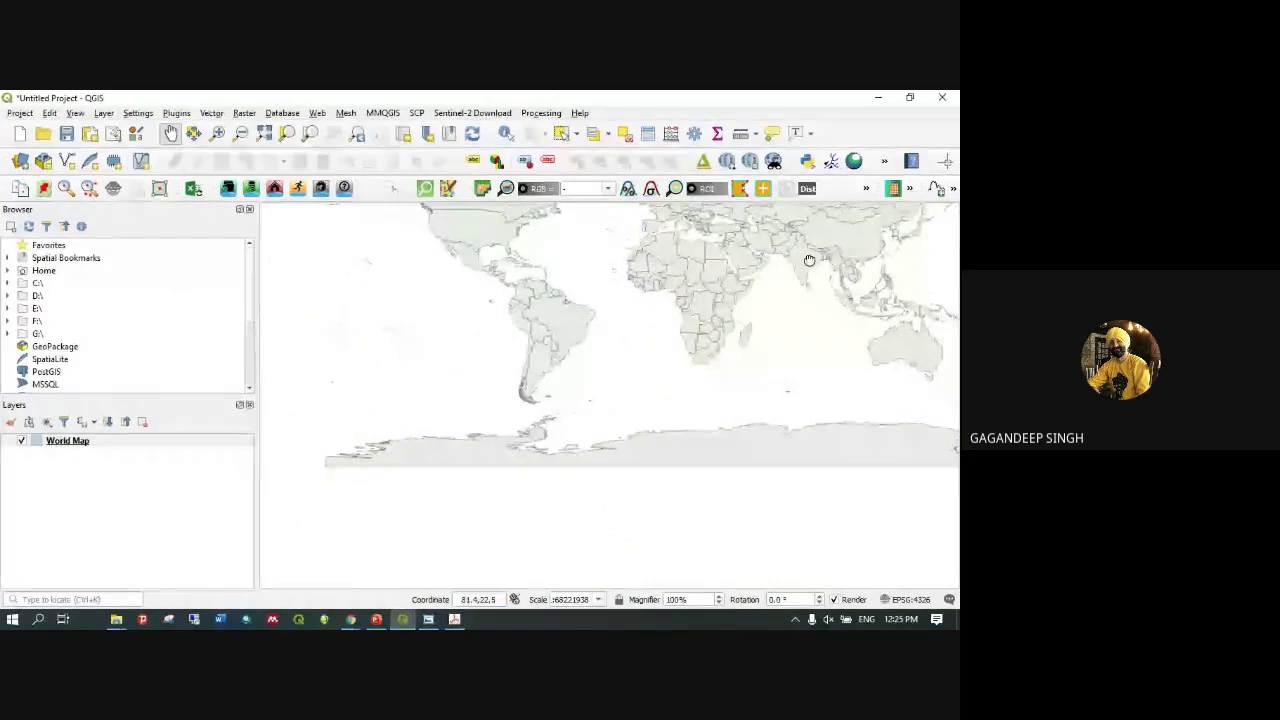
scroll(800, 275, "down", 1)
scroll(733, 350, "up", 3)
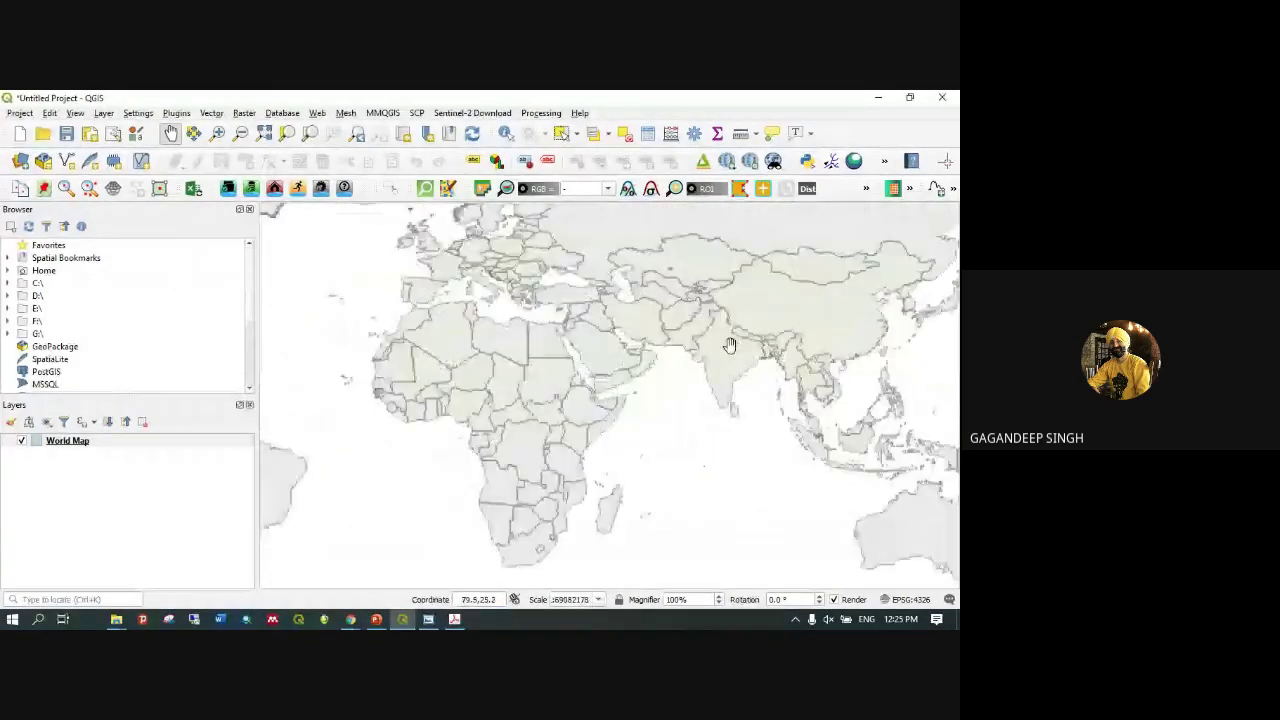
scroll(730, 345, "up", 1)
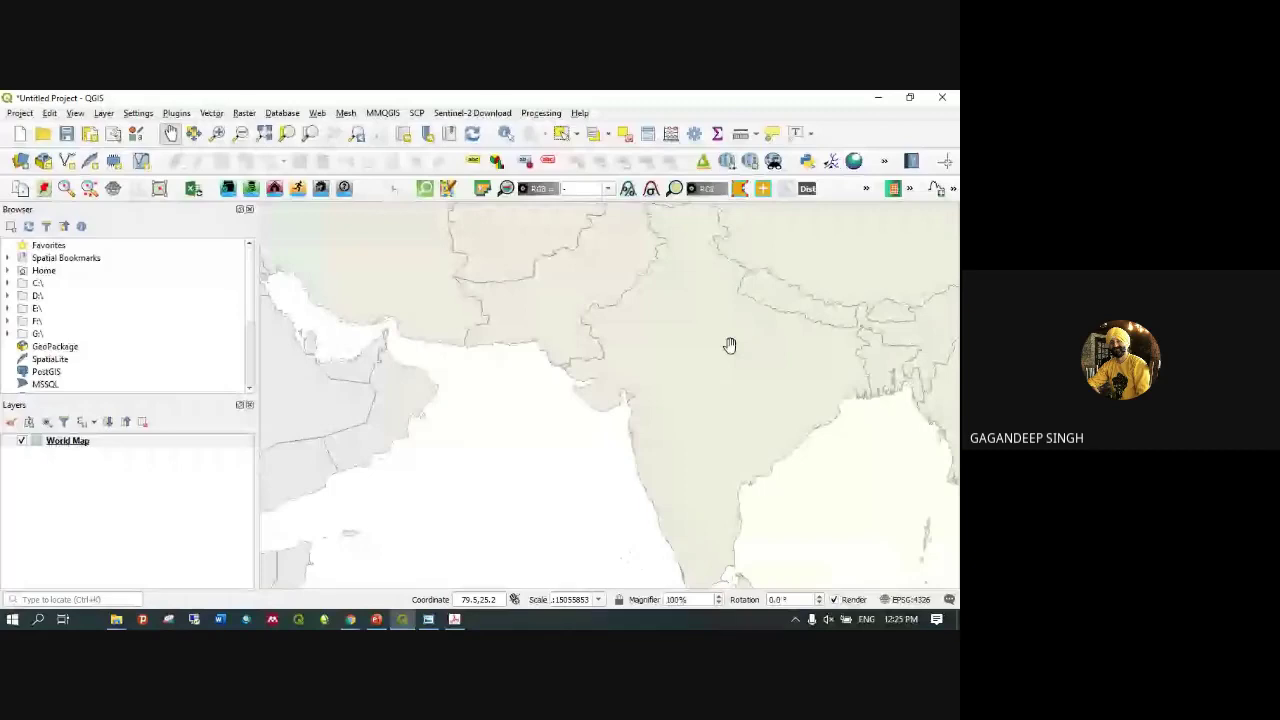
scroll(730, 345, "down", 2)
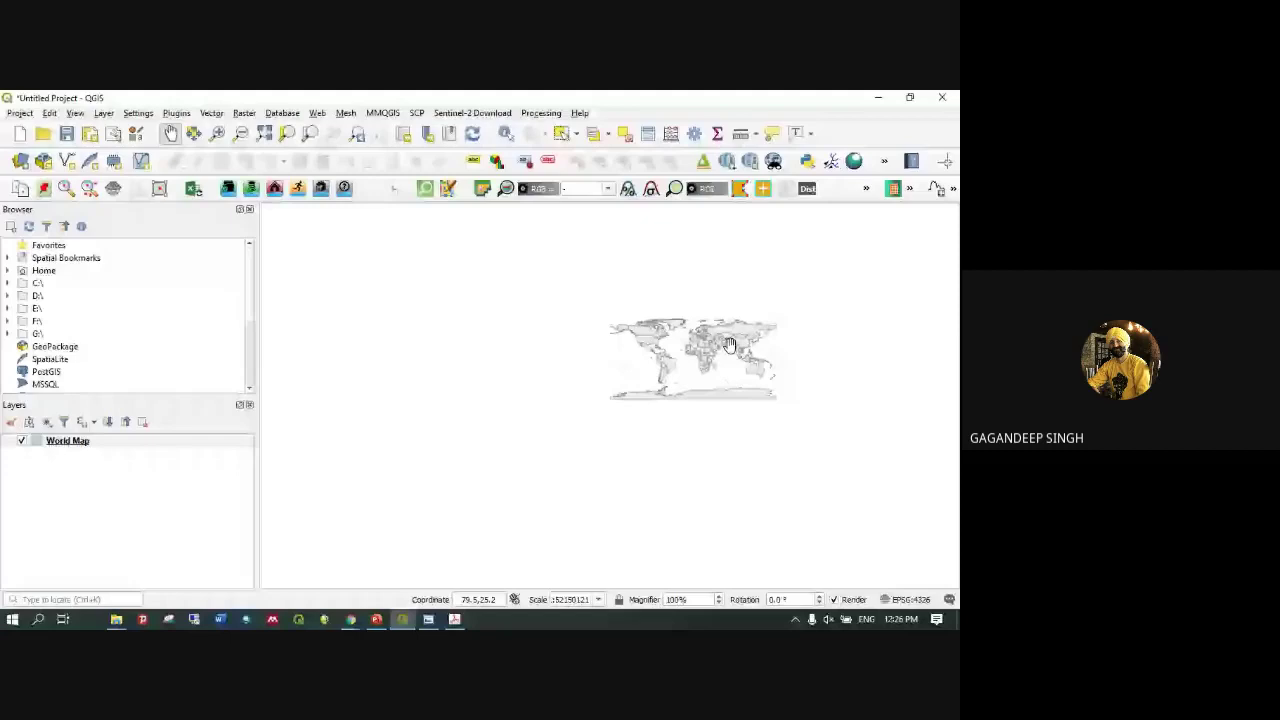
scroll(730, 345, "up", 2)
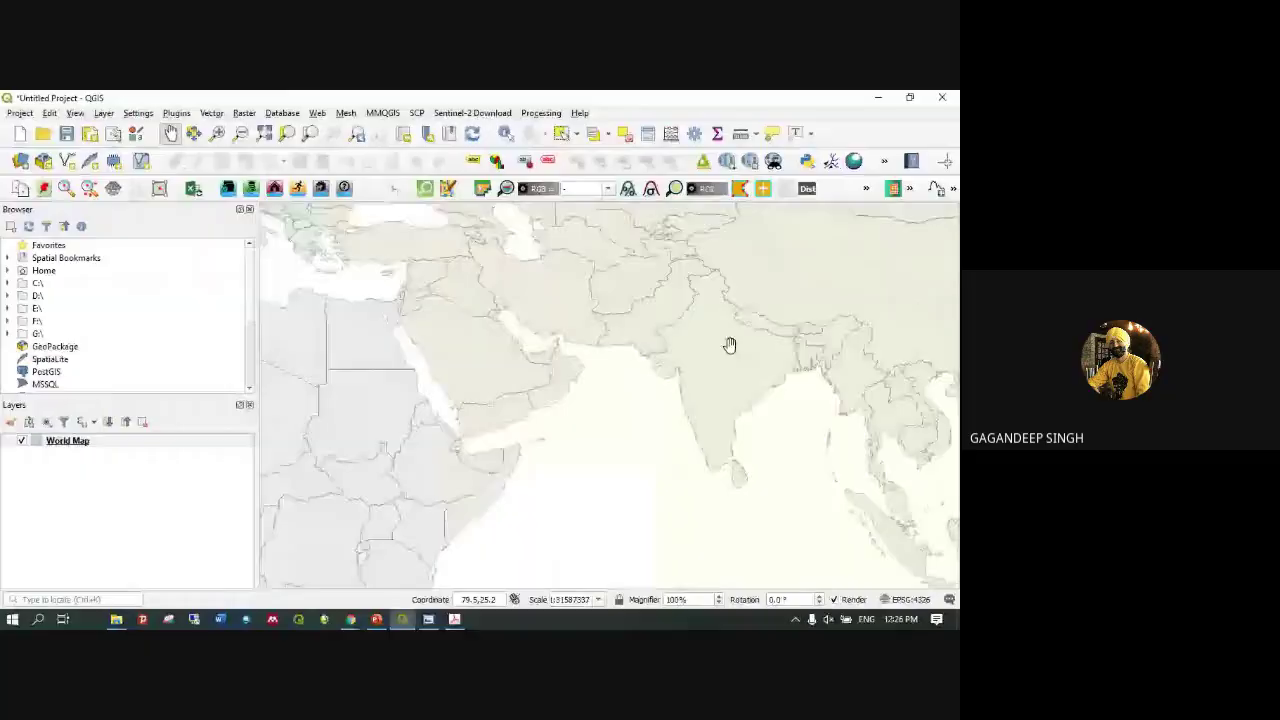
scroll(714, 357, "up", 2)
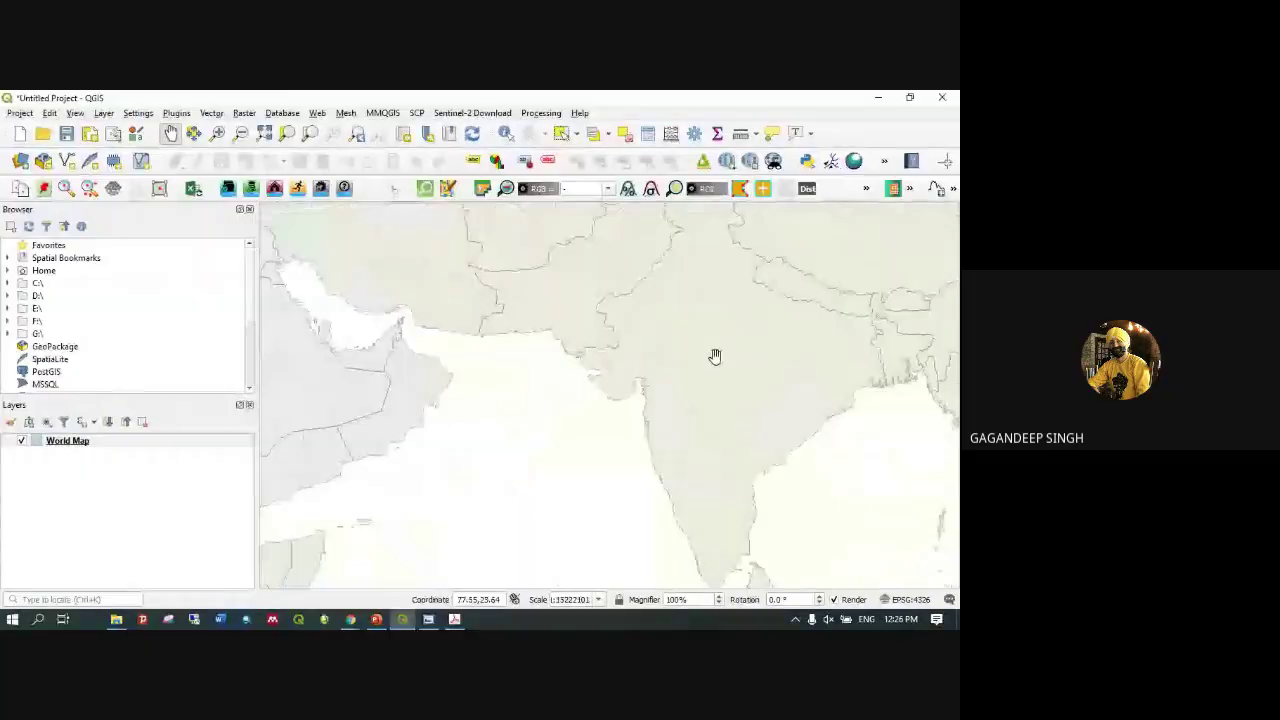
scroll(714, 357, "down", 2)
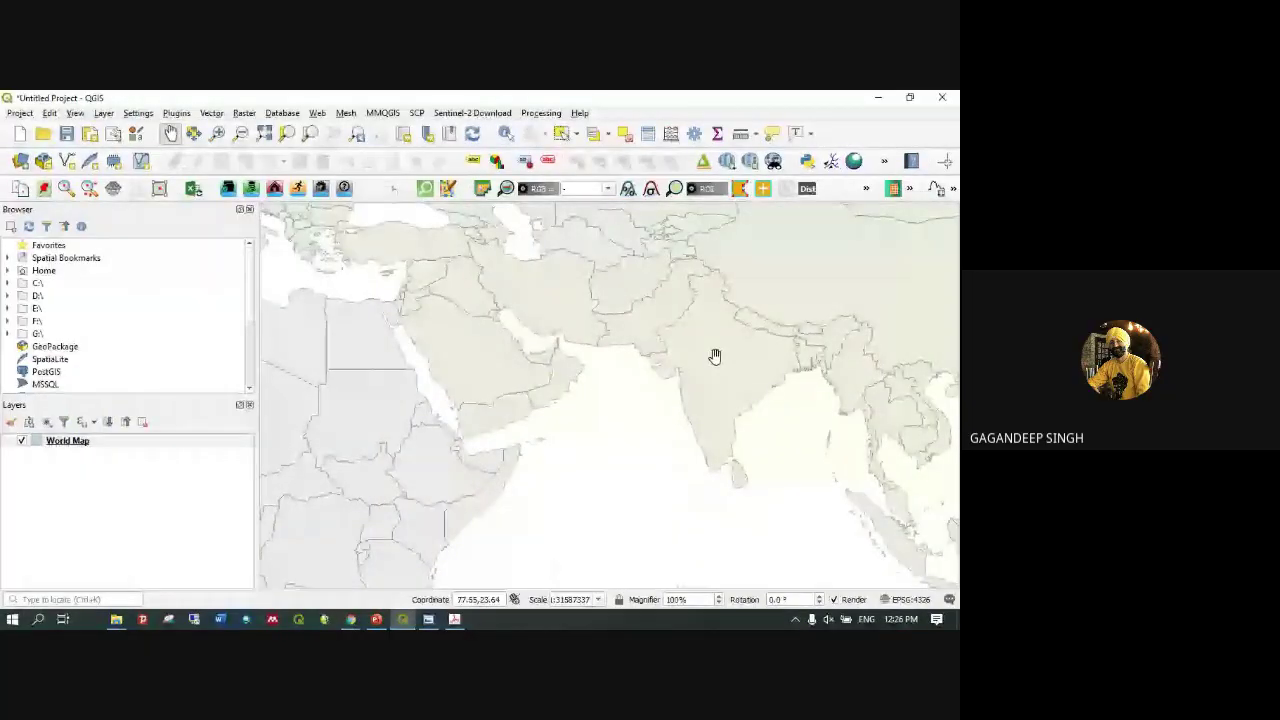
scroll(714, 357, "up", 1)
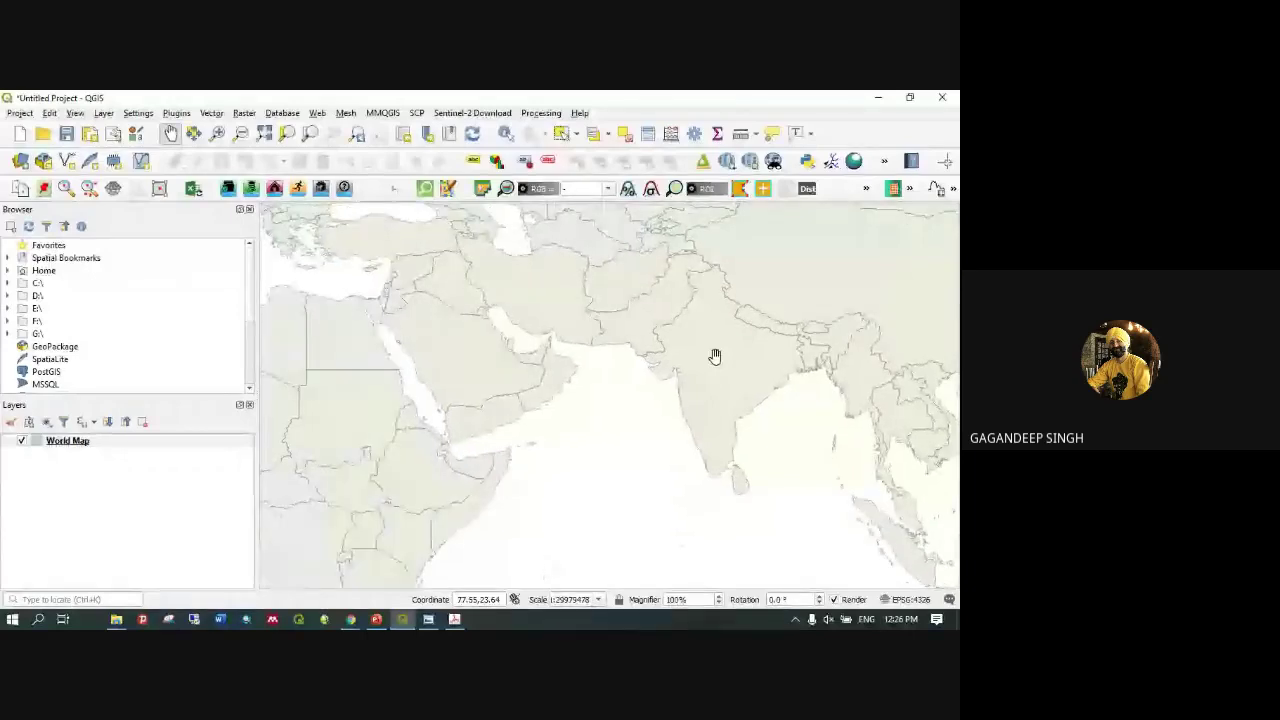
scroll(714, 357, "up", 2)
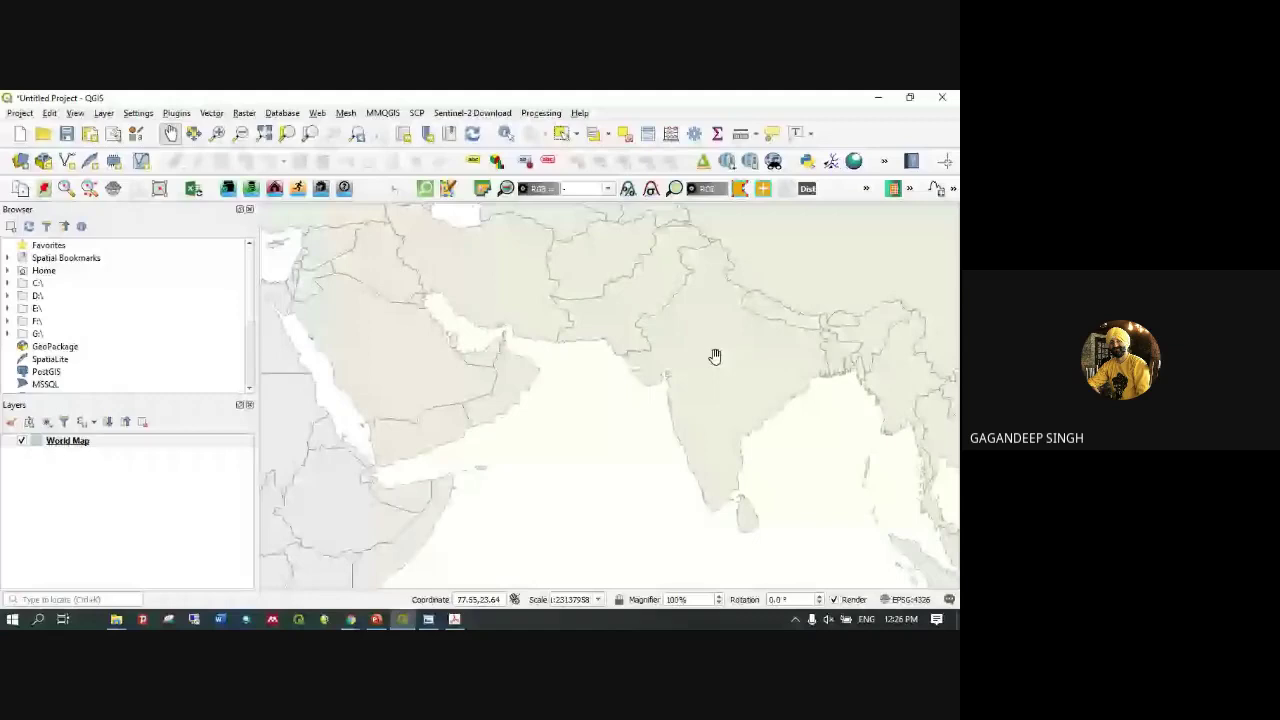
scroll(714, 357, "up", 1)
scroll(714, 357, "up", 2)
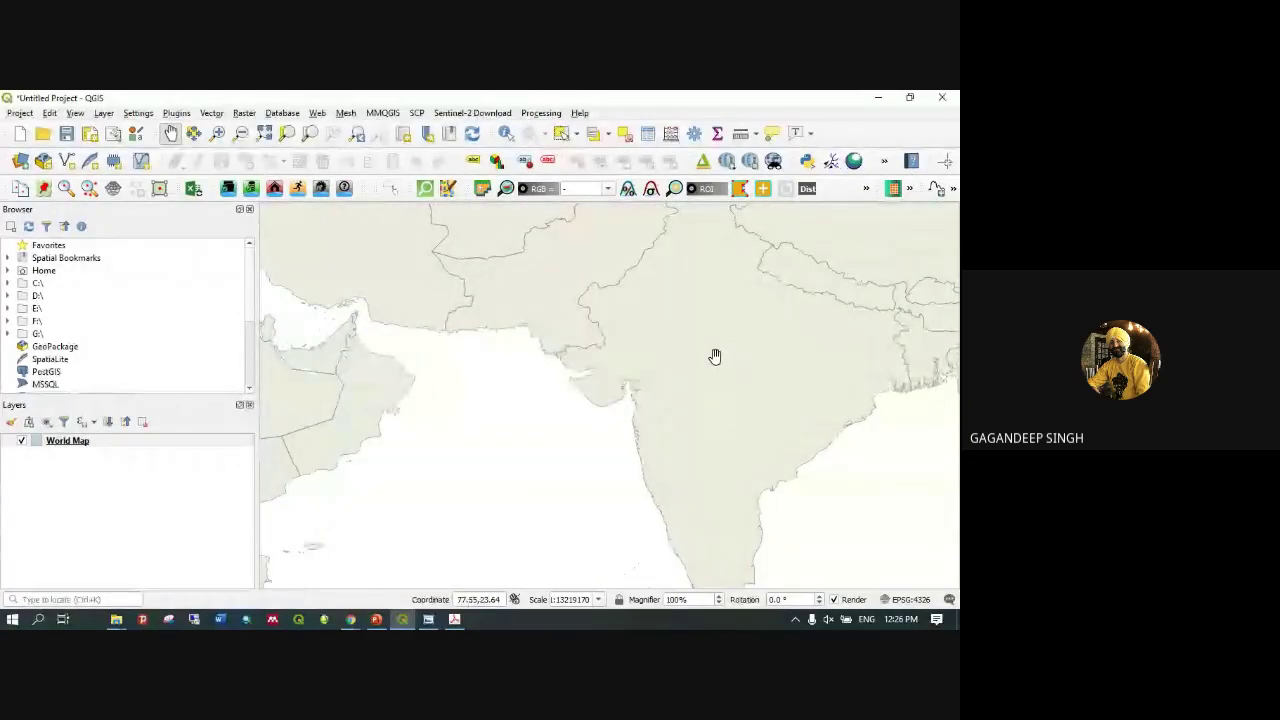
scroll(714, 357, "up", 7)
scroll(714, 357, "down", 10)
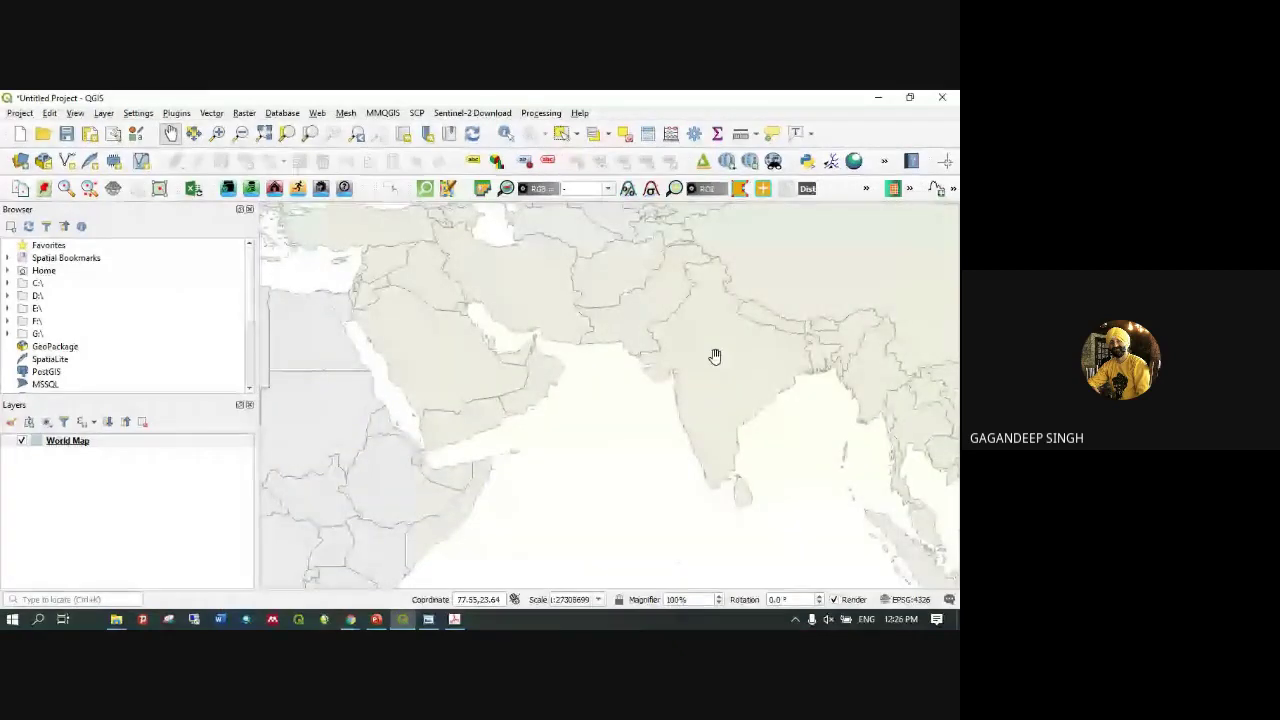
scroll(714, 357, "up", 1)
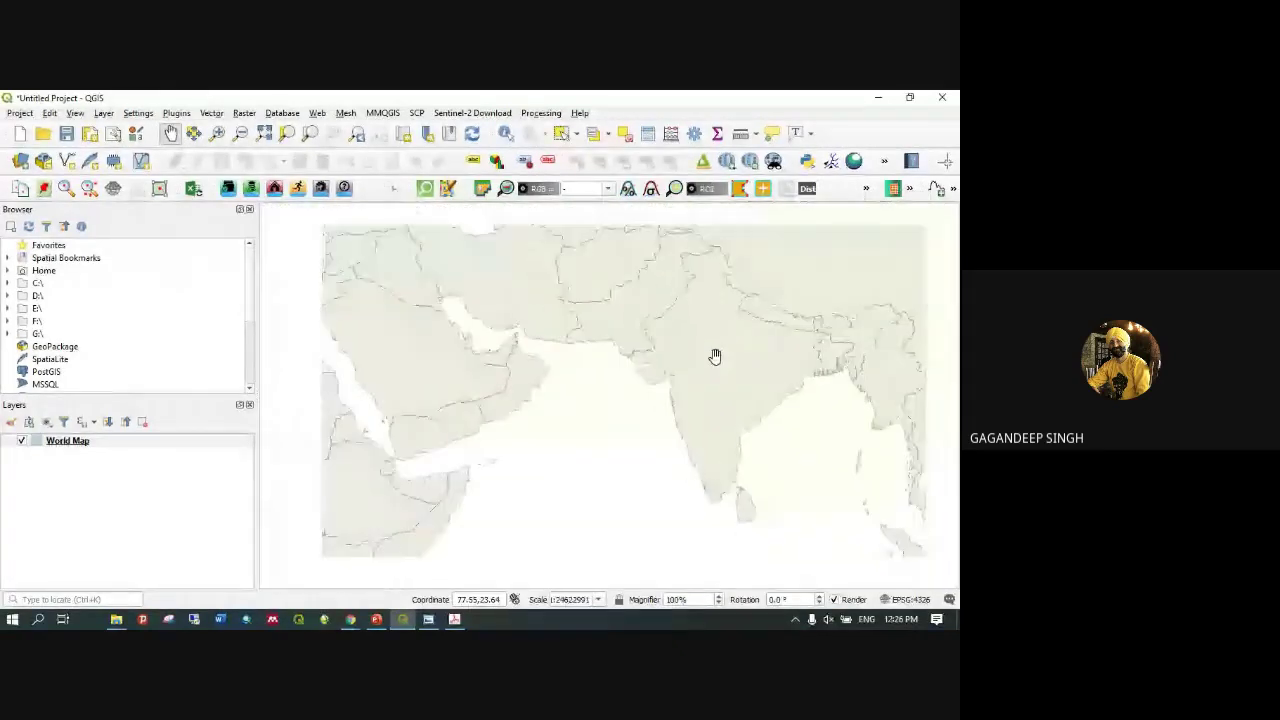
scroll(714, 357, "down", 1)
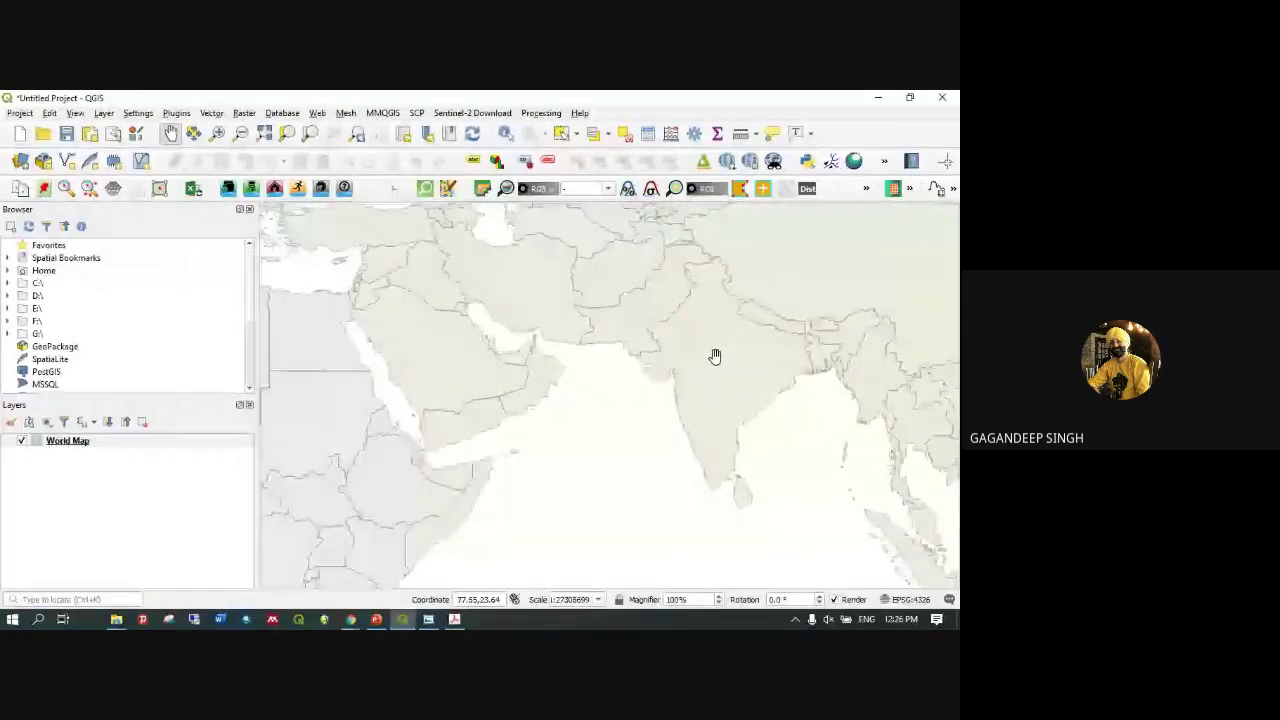
scroll(714, 357, "up", 1)
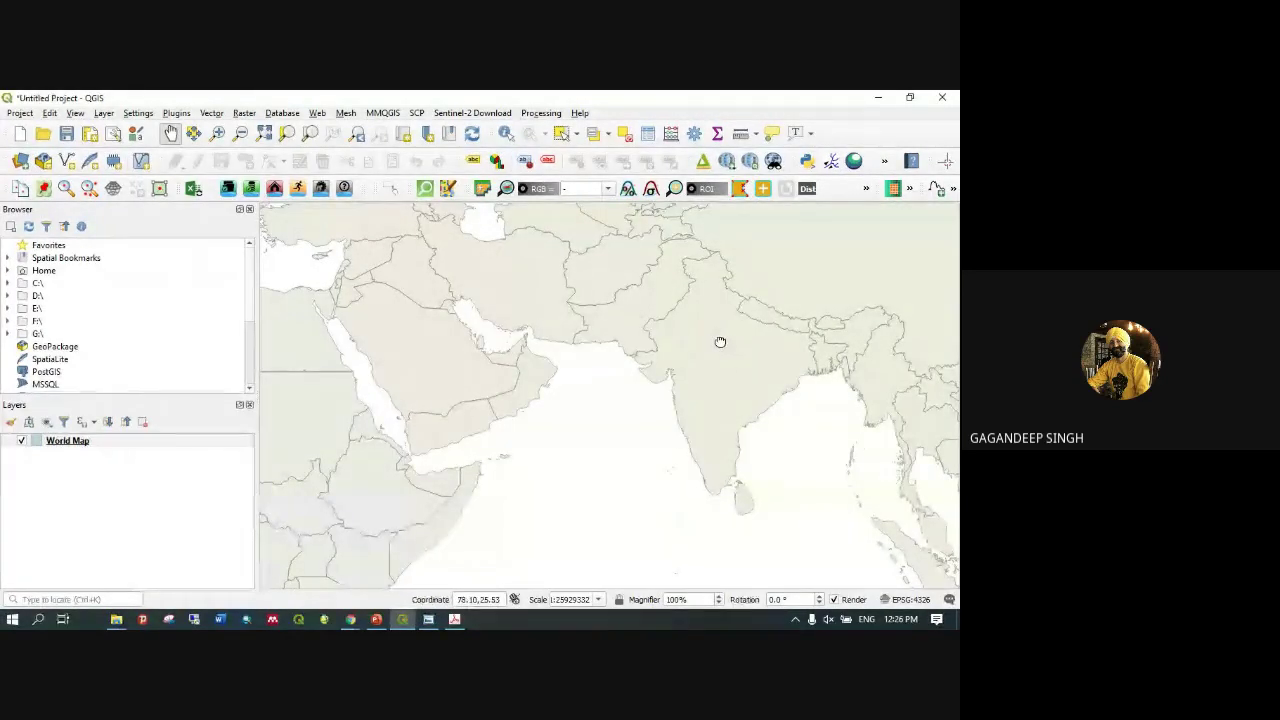
Pan the map across the Middle East and East Africa, ending centred on India
left_click_drag(720, 342, 626, 262)
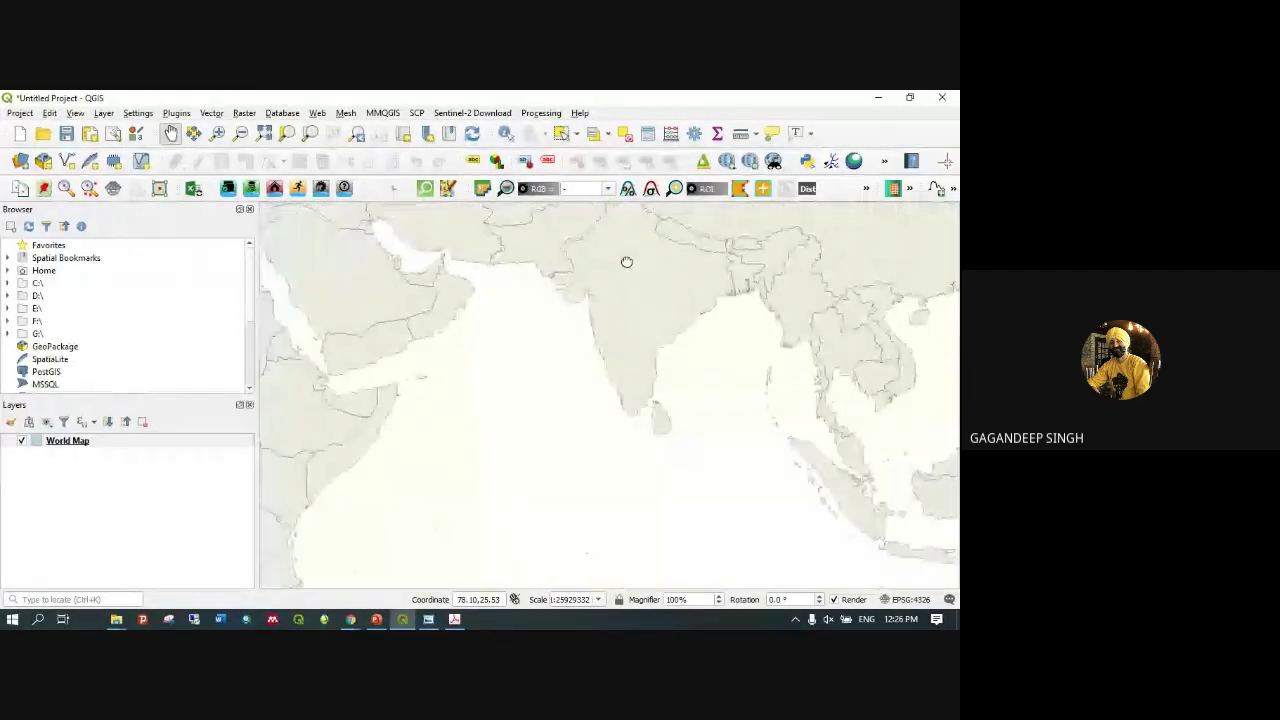
left_click_drag(626, 262, 277, 529)
scroll(475, 422, "up", 1)
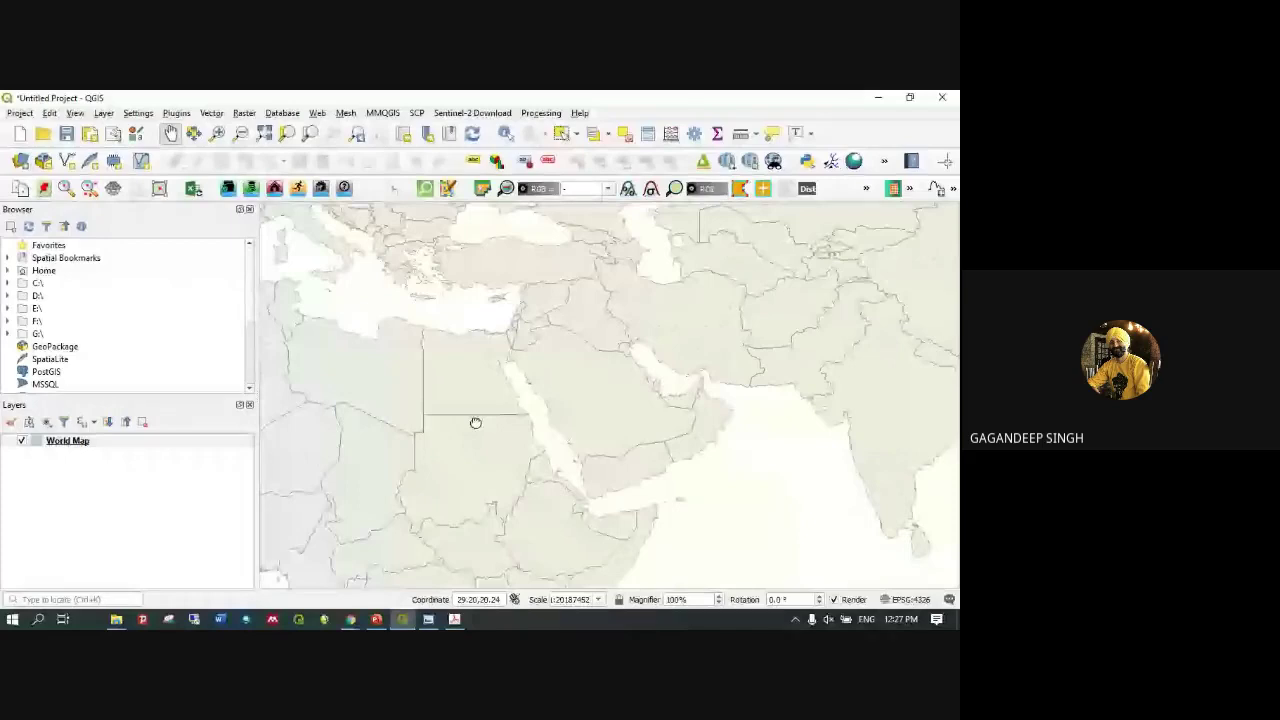
left_click_drag(475, 422, 200, 495)
scroll(697, 431, "down", 1)
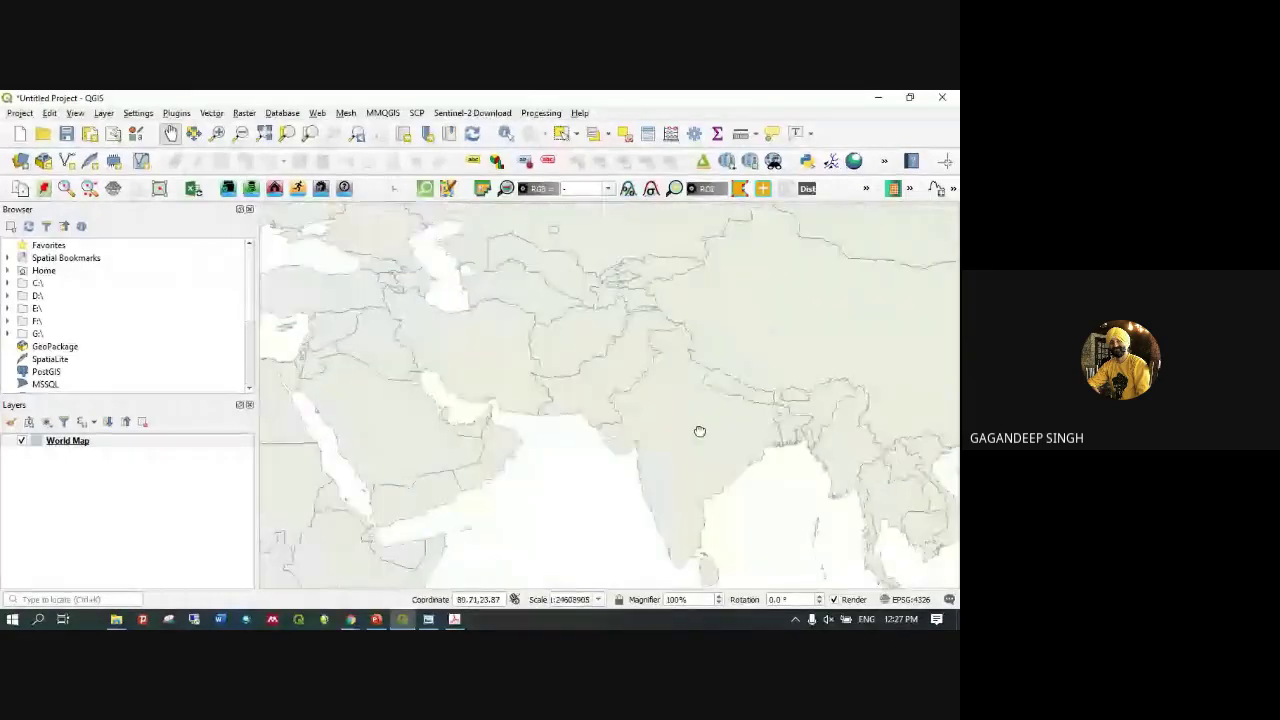
mouse_move(697, 431)
left_mouse_down()
mouse_move(643, 420)
mouse_move(691, 423)
left_mouse_up()
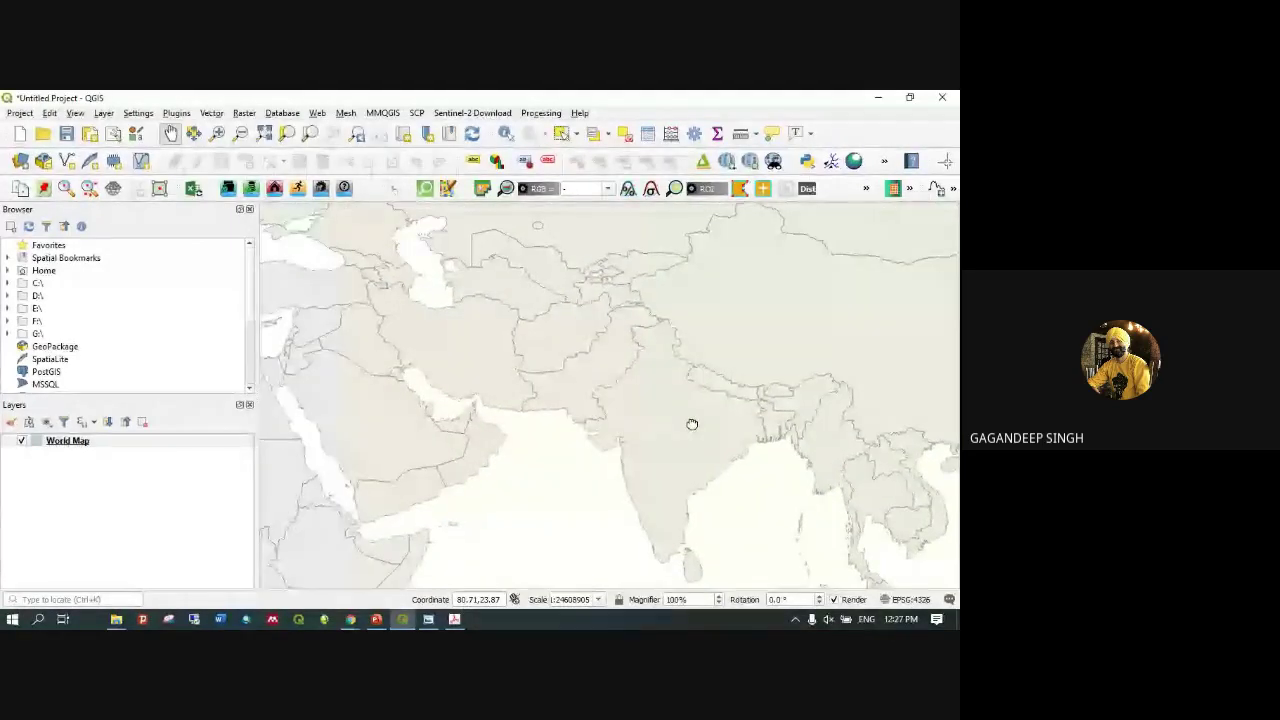
left_click(240, 136)
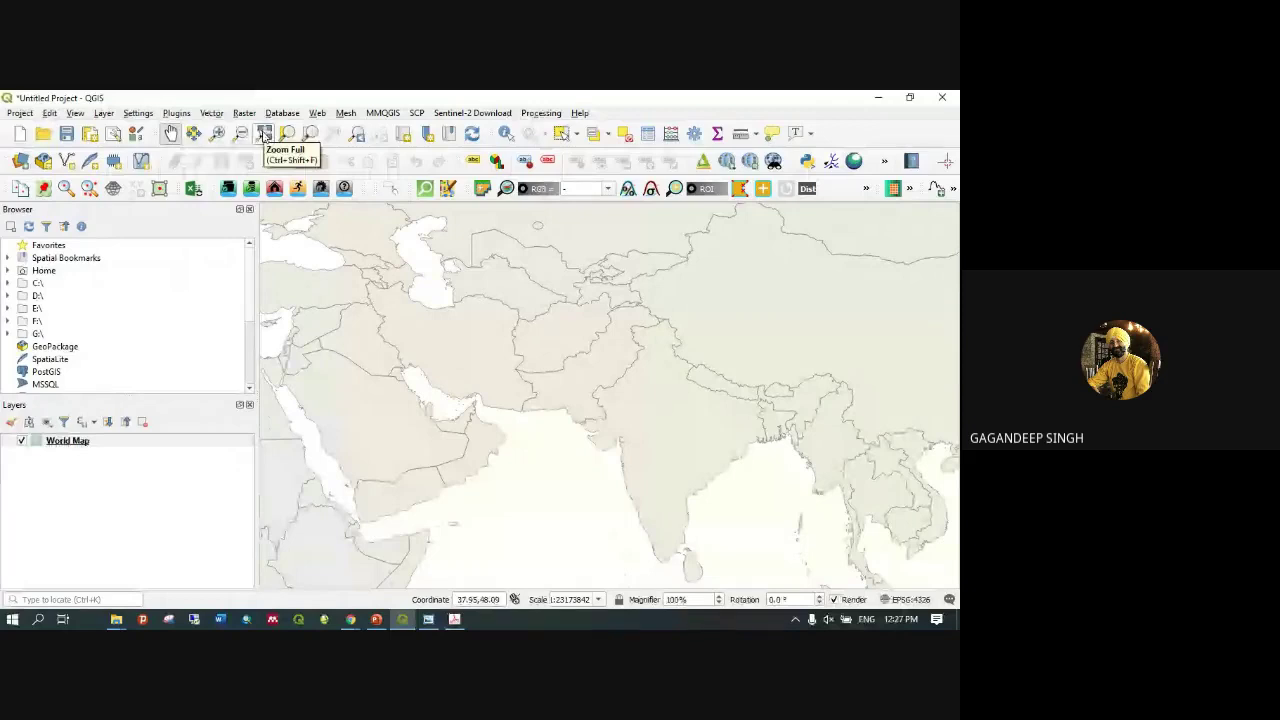
Use Zoom Full so every country of the World Map is in view
scroll(595, 449, "up", 1)
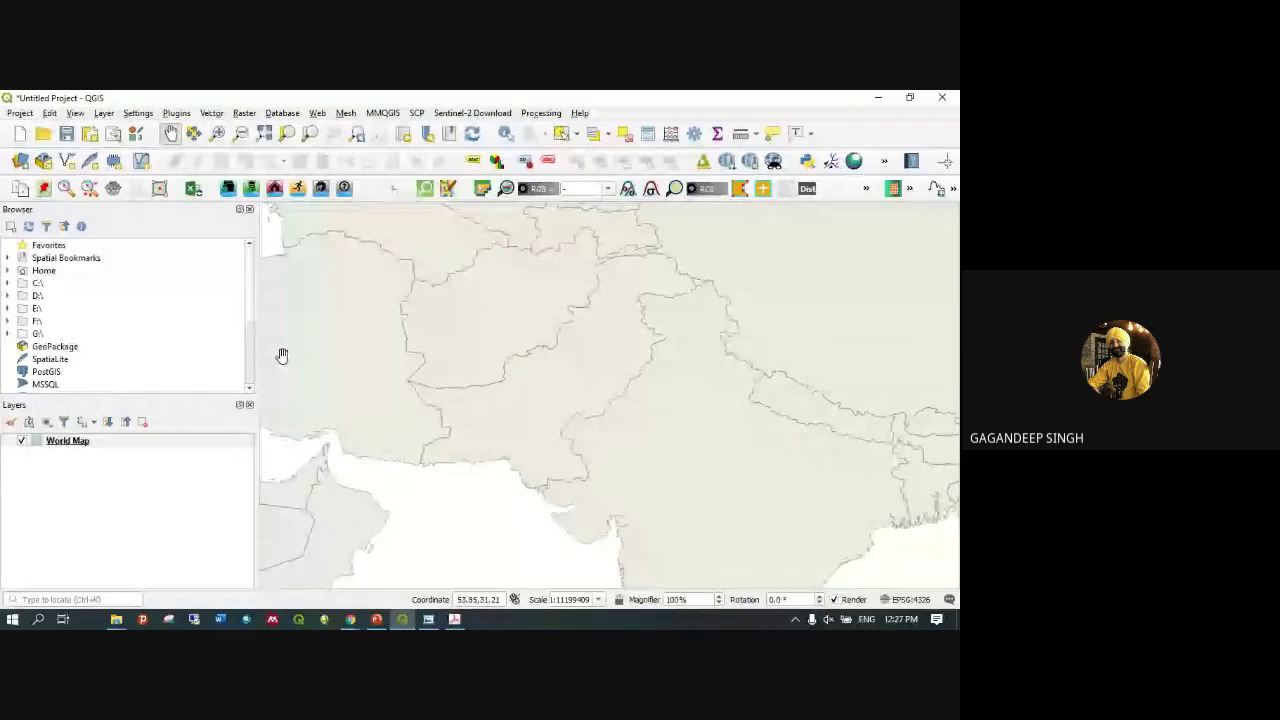
left_click(265, 134)
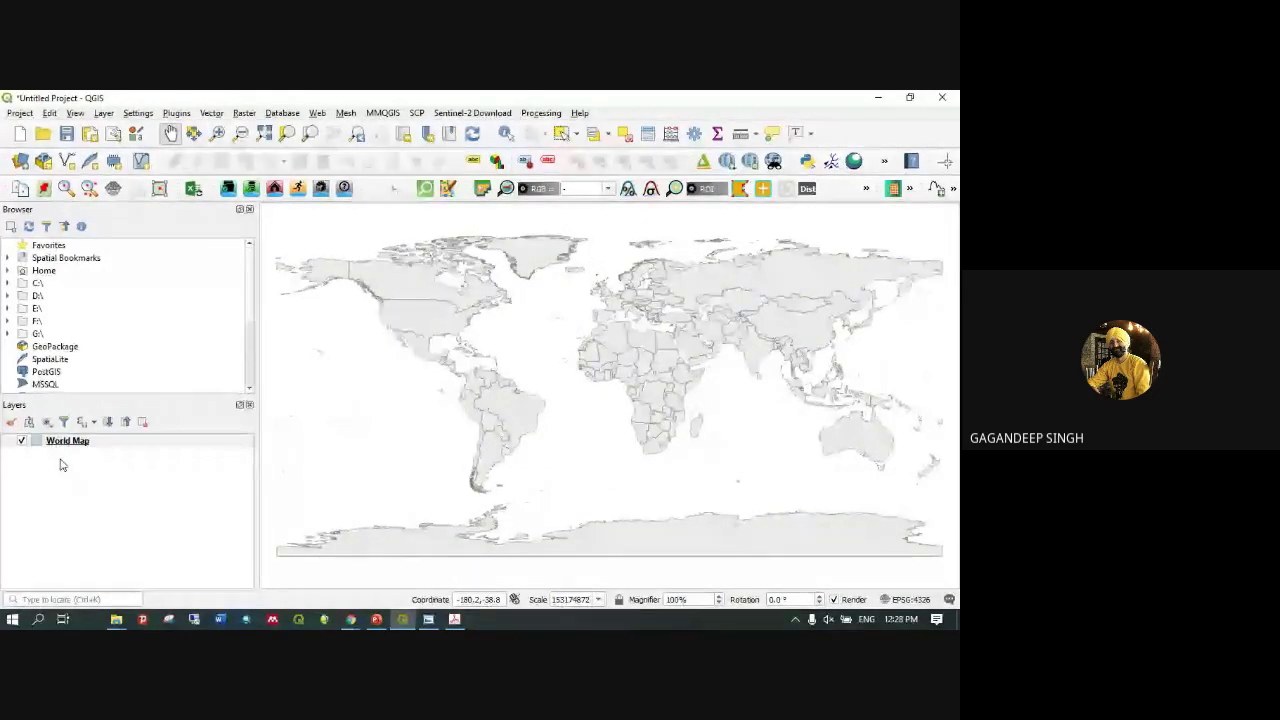
Open the World Map layer's attribute table
right_click(68, 444)
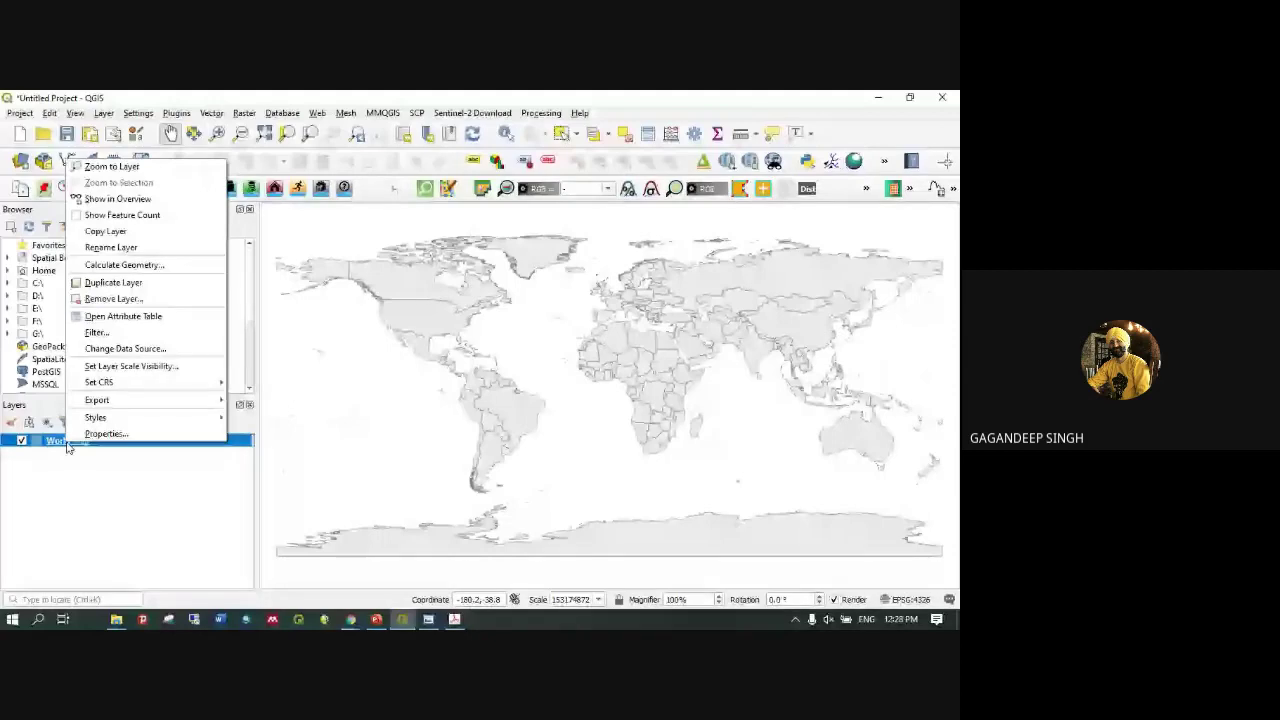
left_click(150, 317)
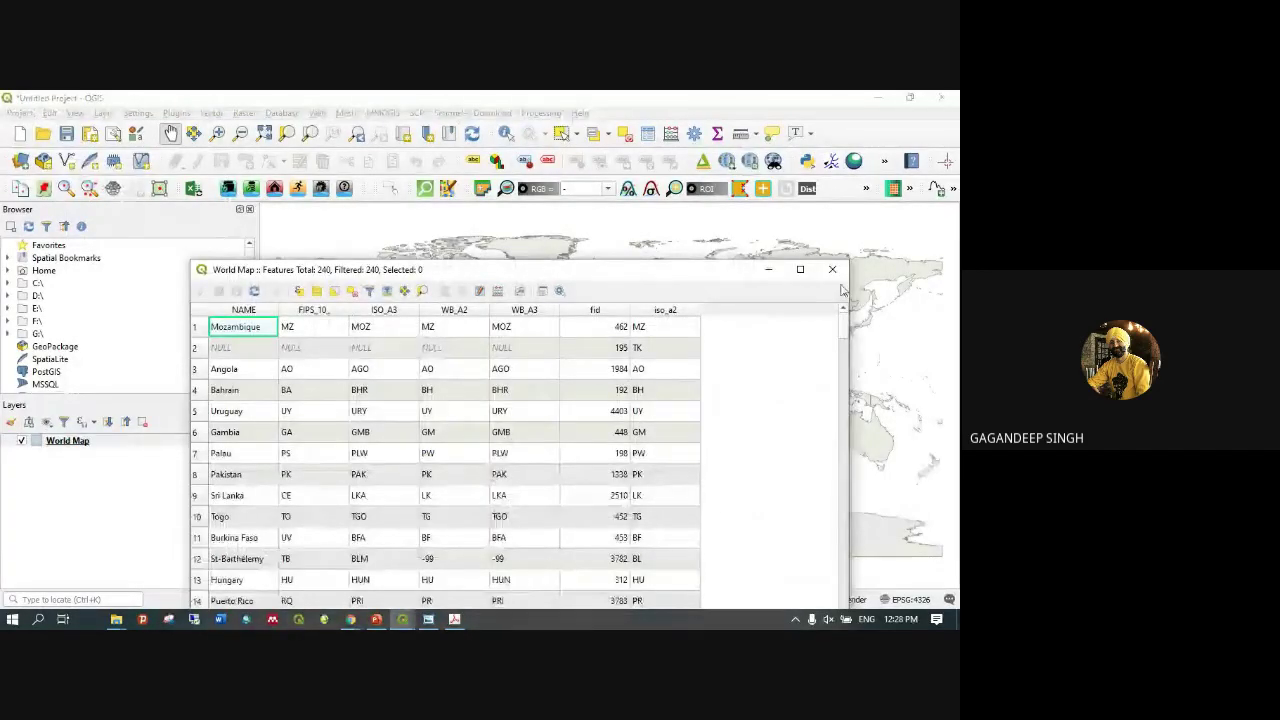
left_click(46, 442)
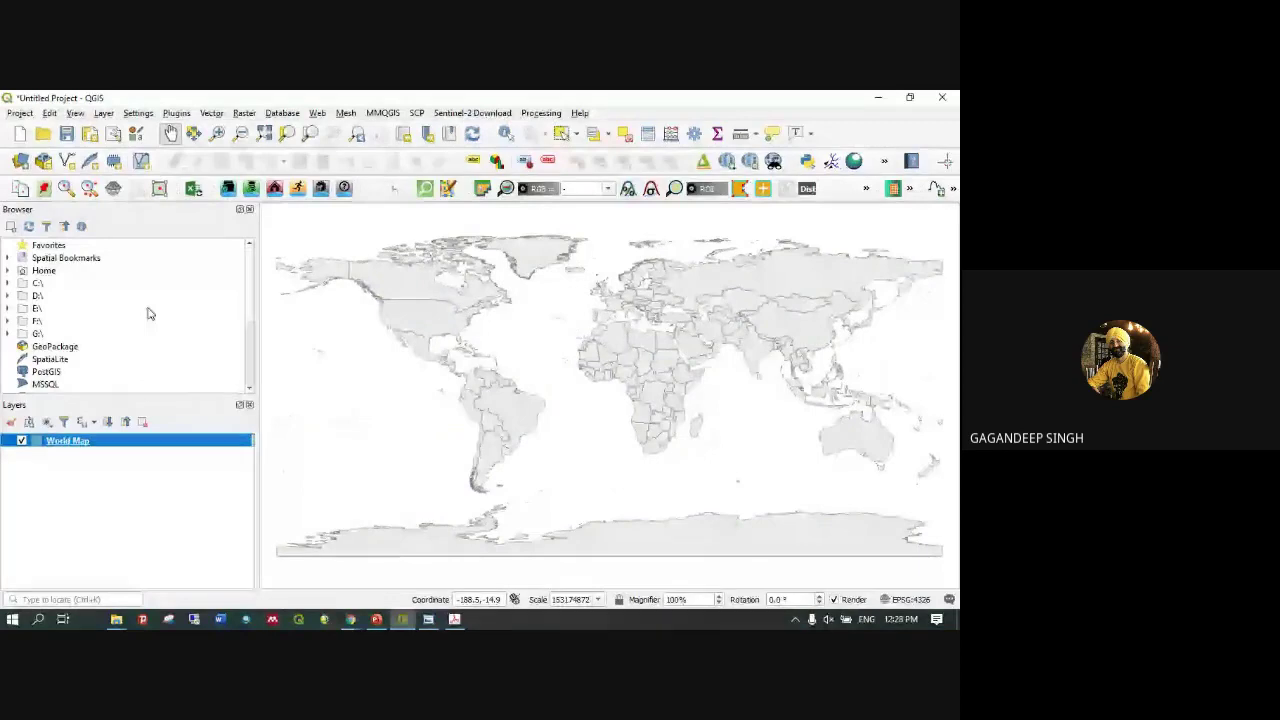
key("F6")
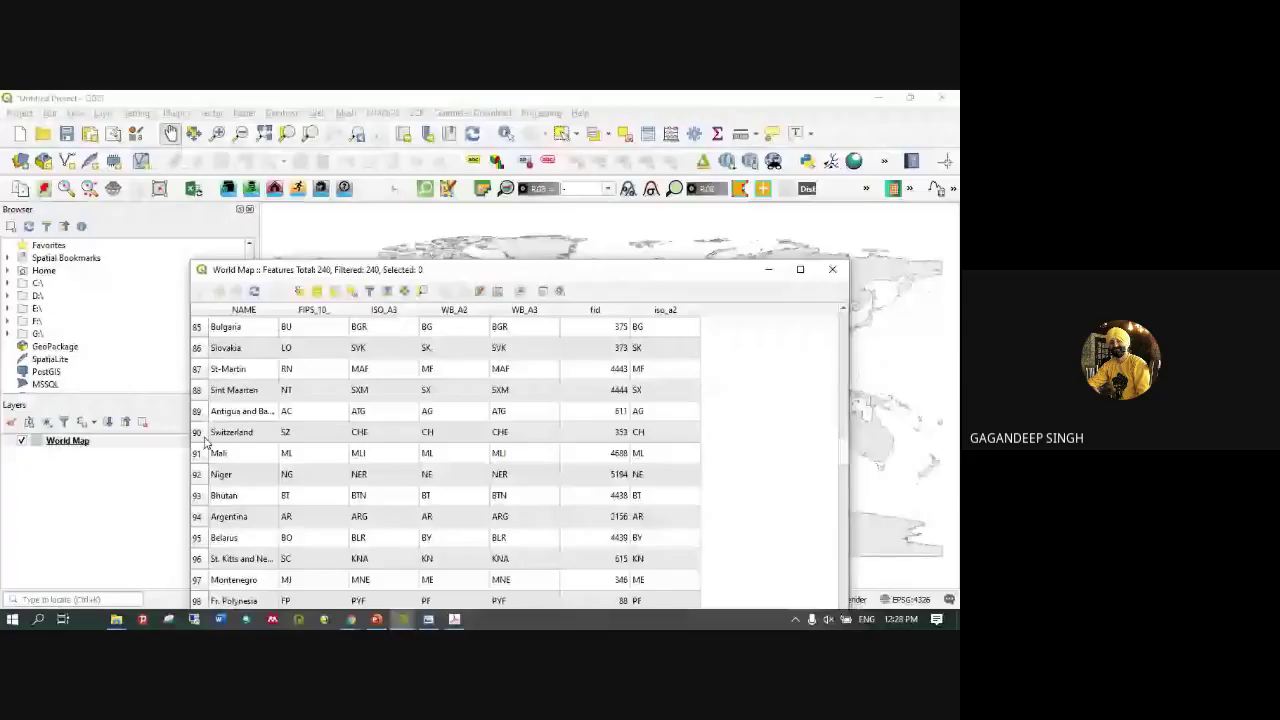
Sort the countries by NAME and select India's row
scroll(205, 440, "down", 15)
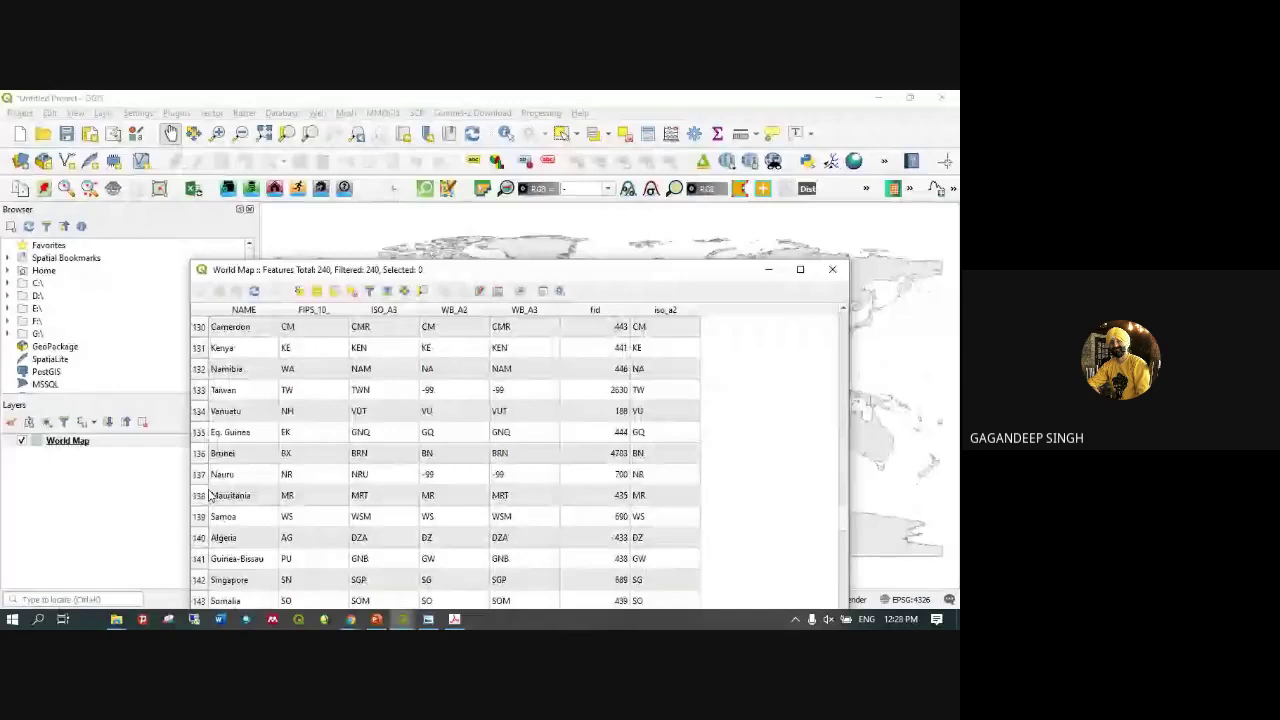
left_click(256, 310)
scroll(228, 487, "down", 2)
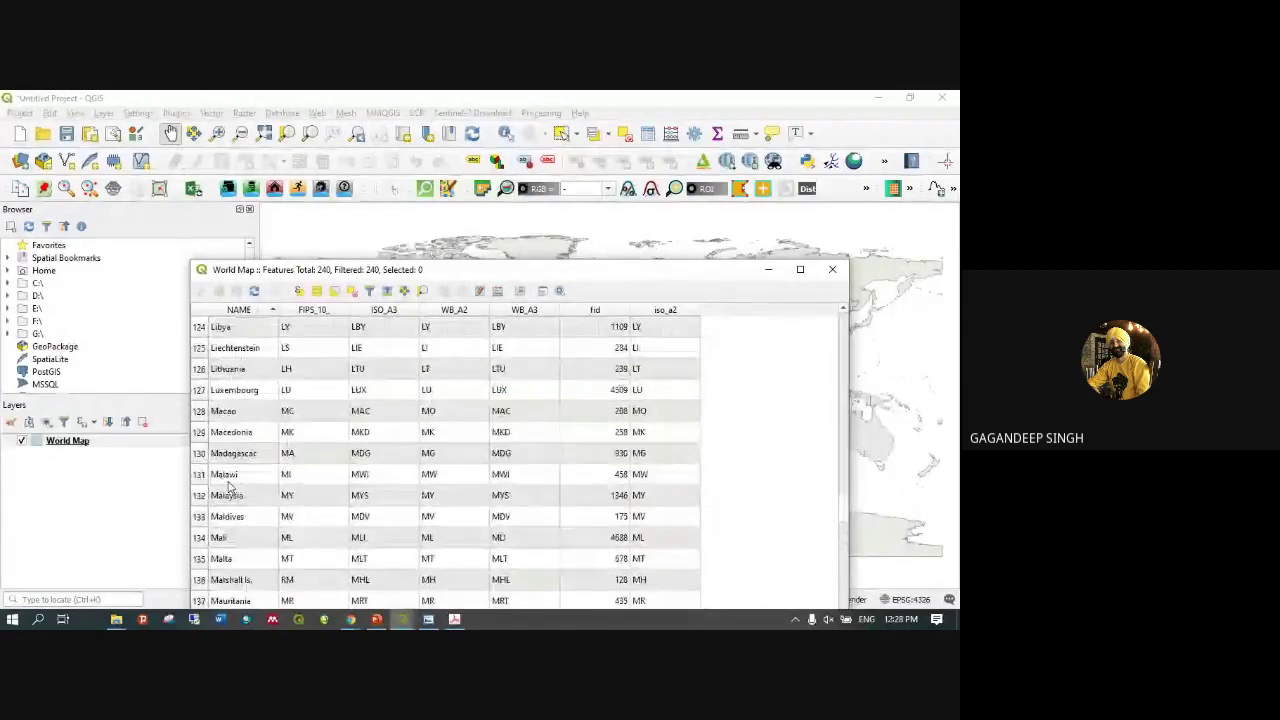
scroll(228, 487, "up", 7)
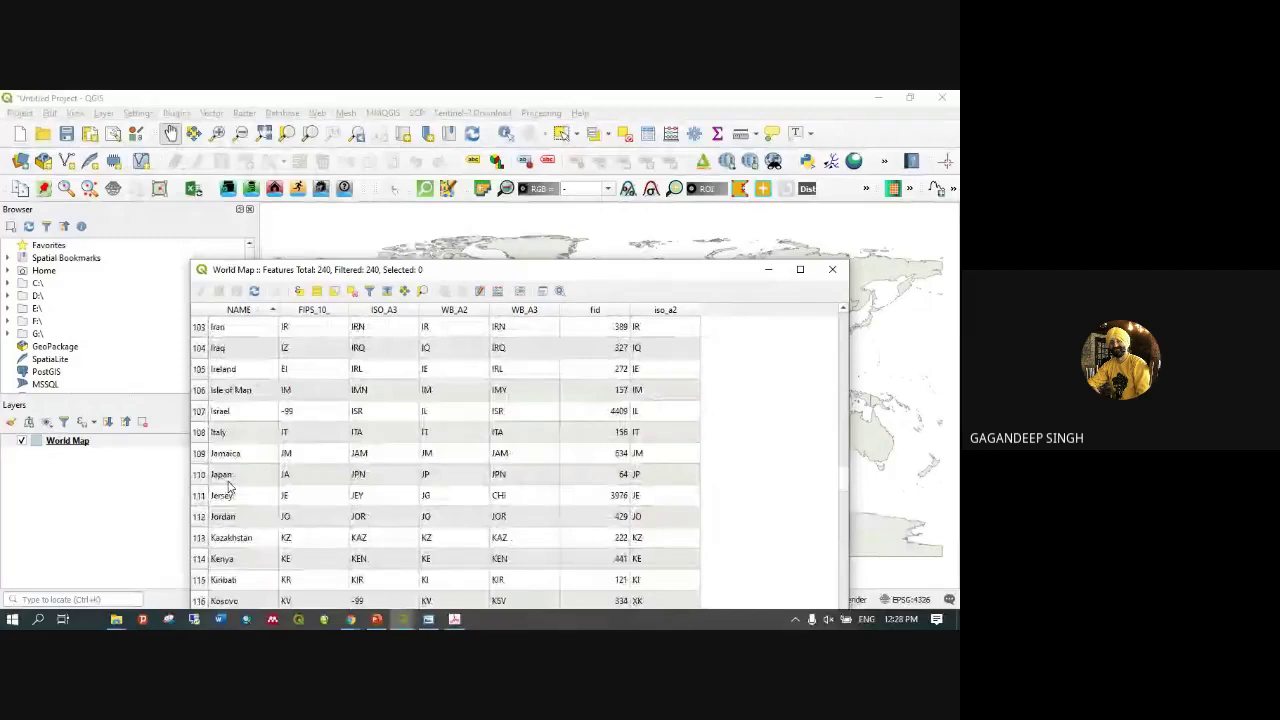
scroll(228, 487, "up", 2)
left_click(200, 411)
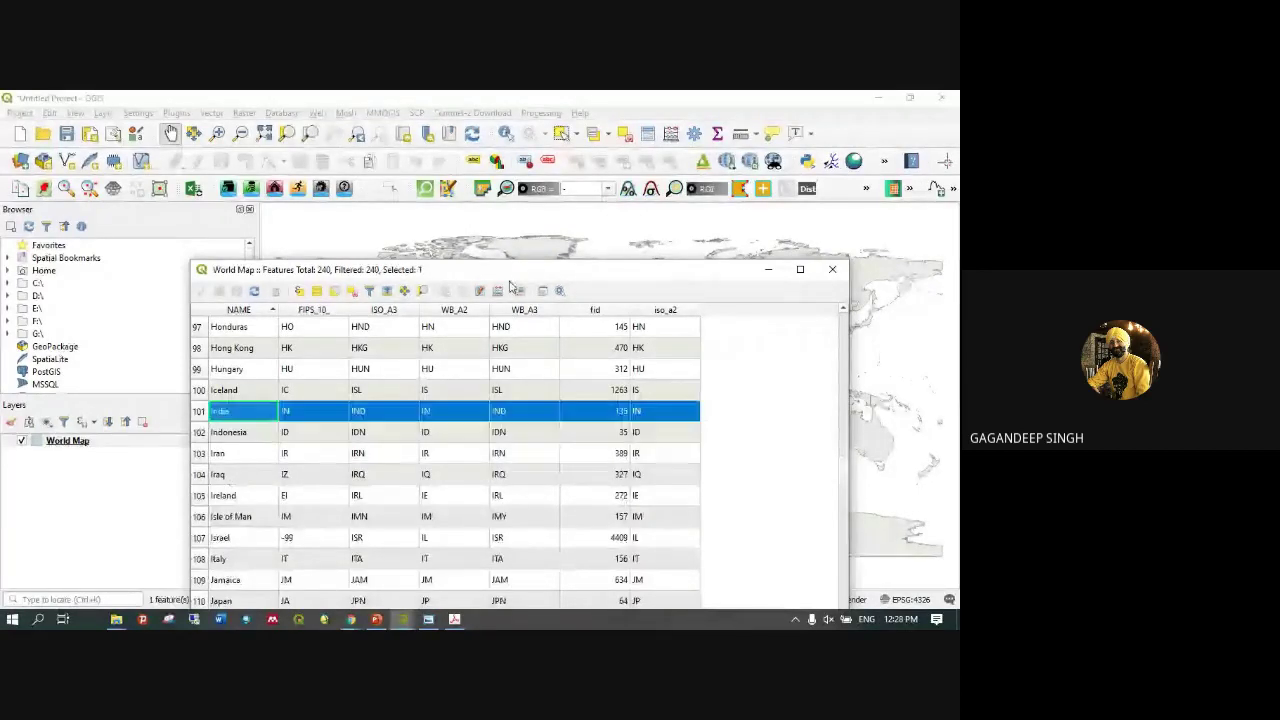
Select Indonesia, then only Iceland, repositioning the table and minimizing it to show the map
left_click_drag(550, 277, 404, 273)
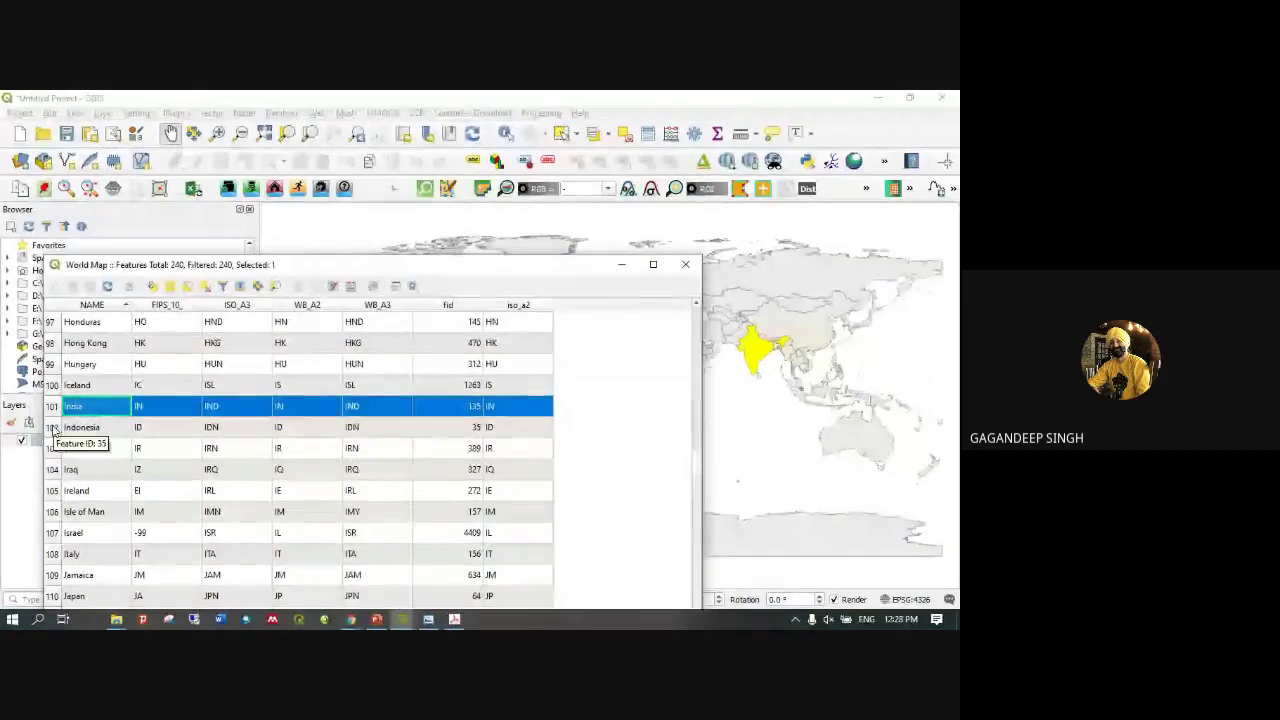
left_click(53, 430, "ctrl")
left_click(53, 430)
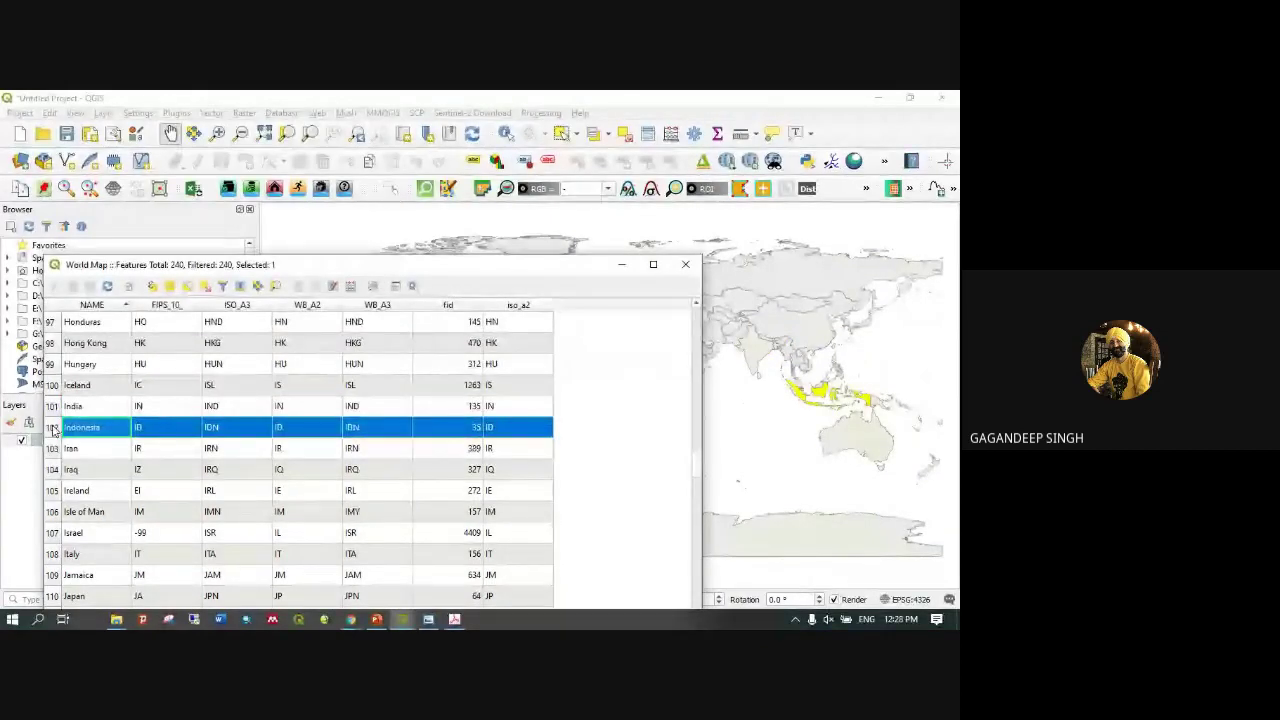
left_click(54, 386)
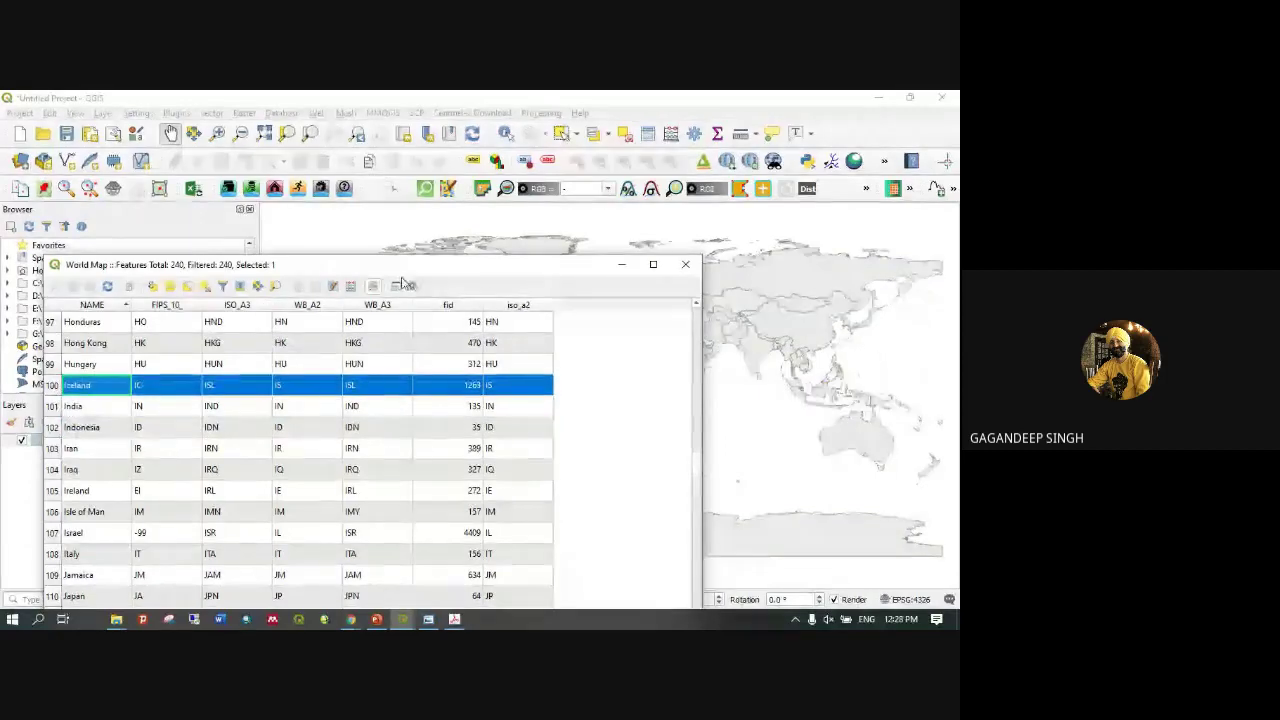
left_click_drag(413, 282, 626, 331)
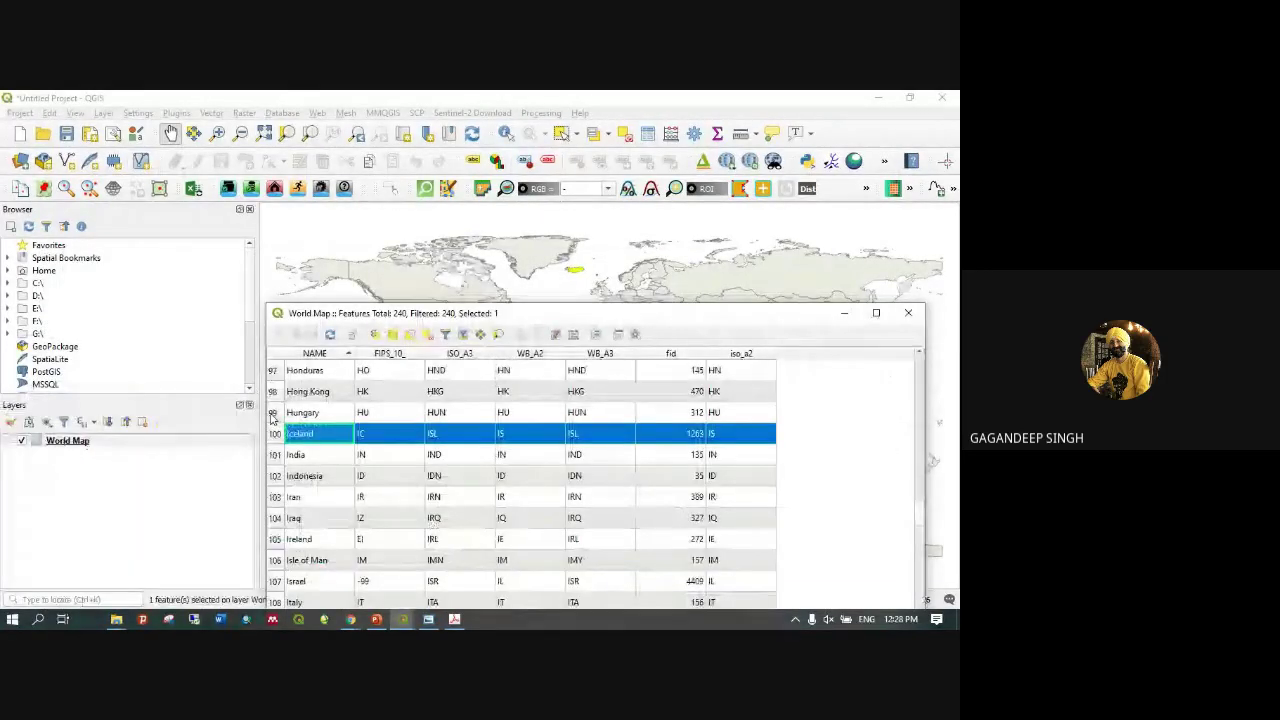
left_click_drag(760, 313, 680, 260)
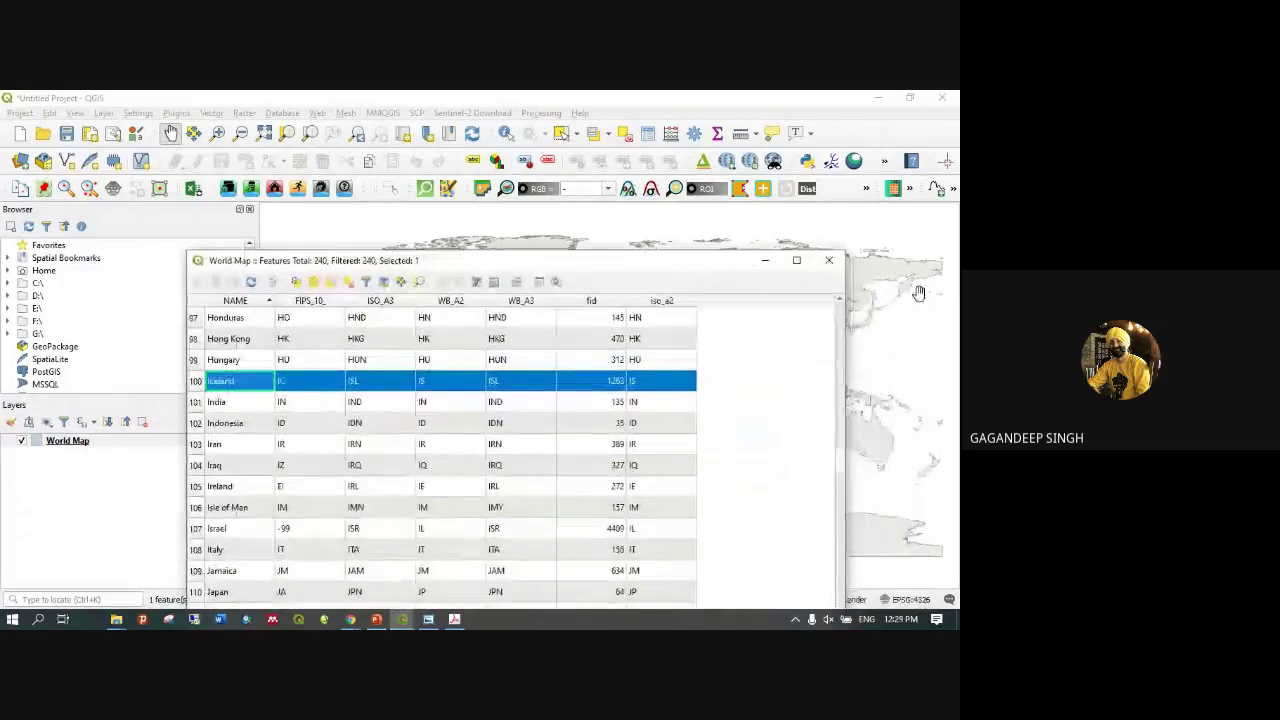
left_click(767, 262)
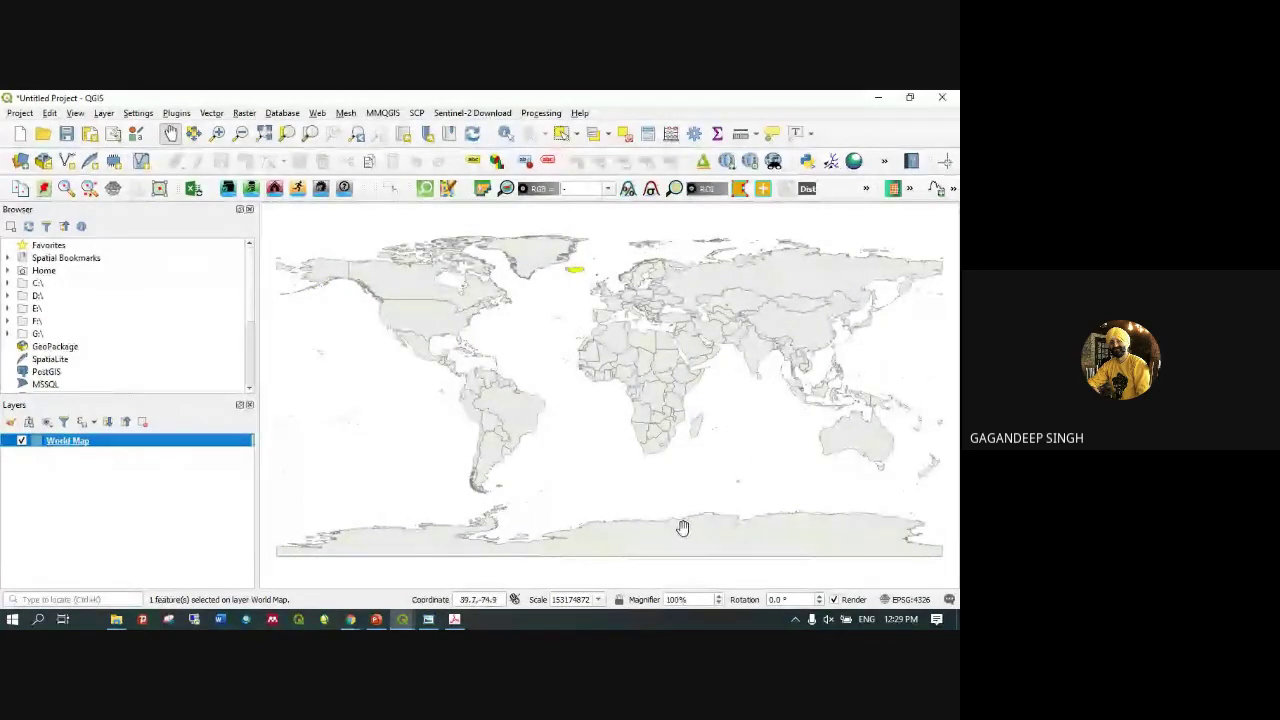
Minimize QGIS and bring the DAY-1 PowerPoint presentation to the front
left_click(880, 100)
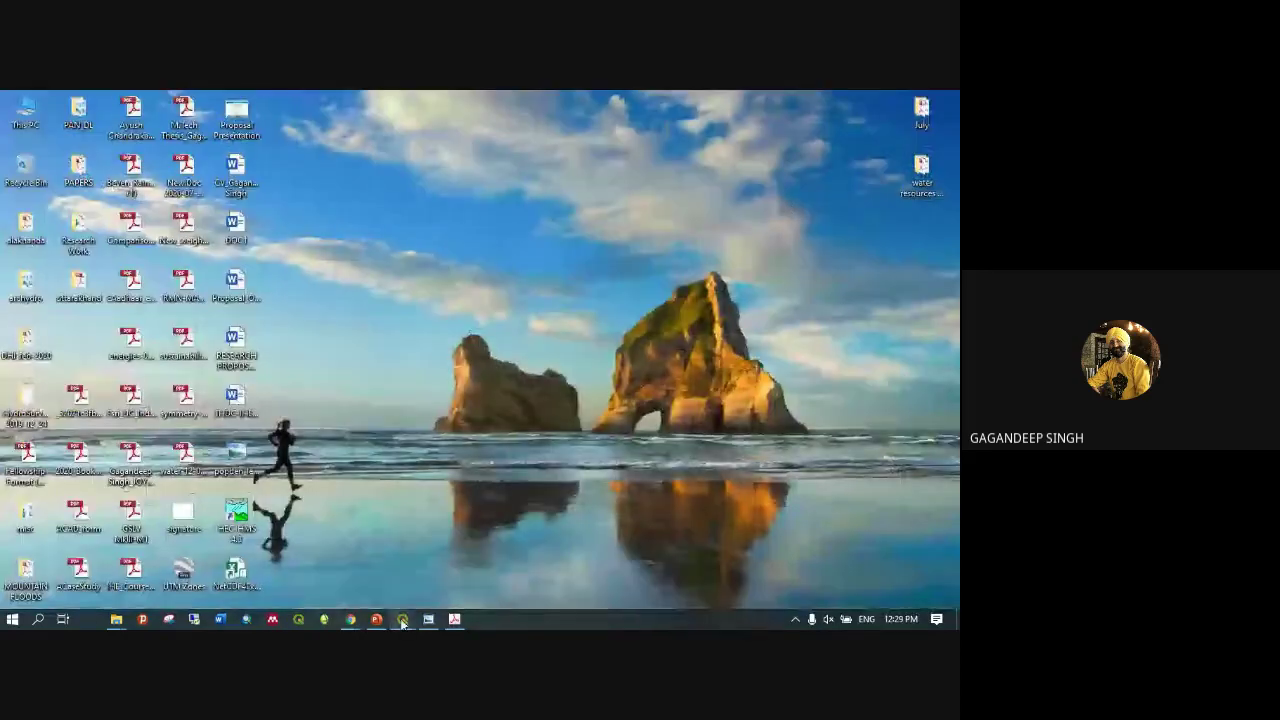
mouse_move(385, 622)
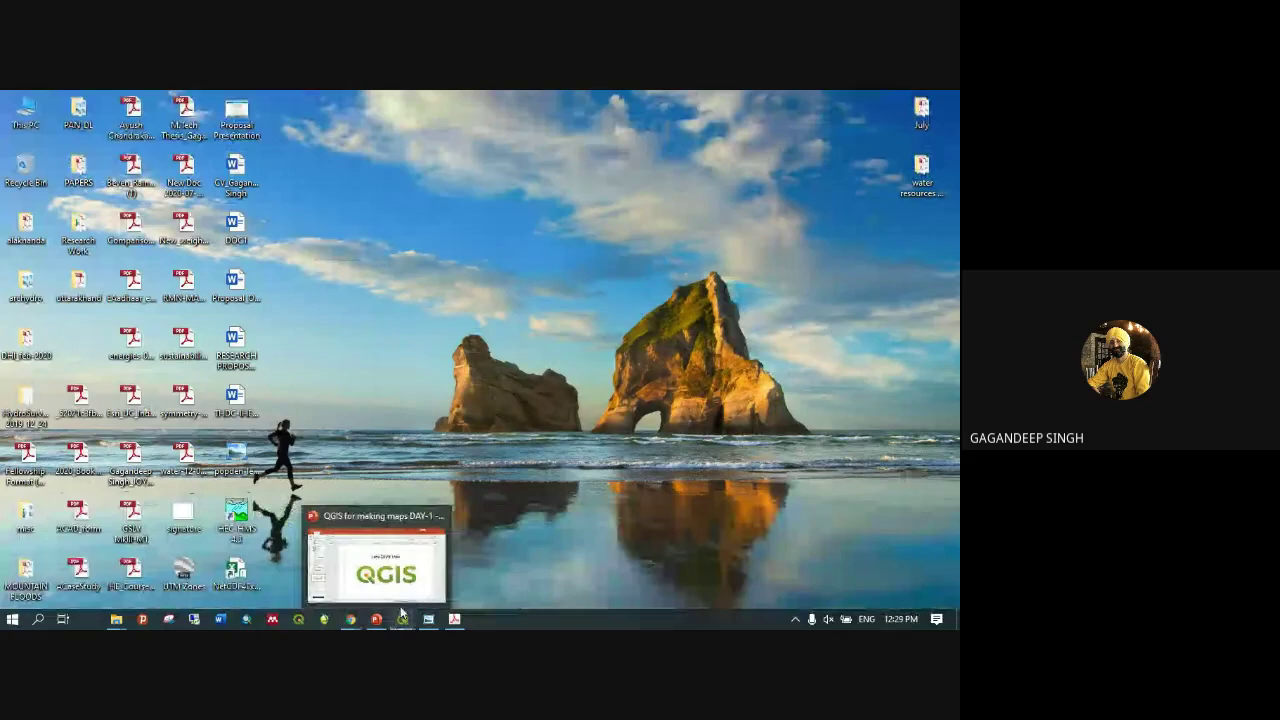
left_click(378, 621)
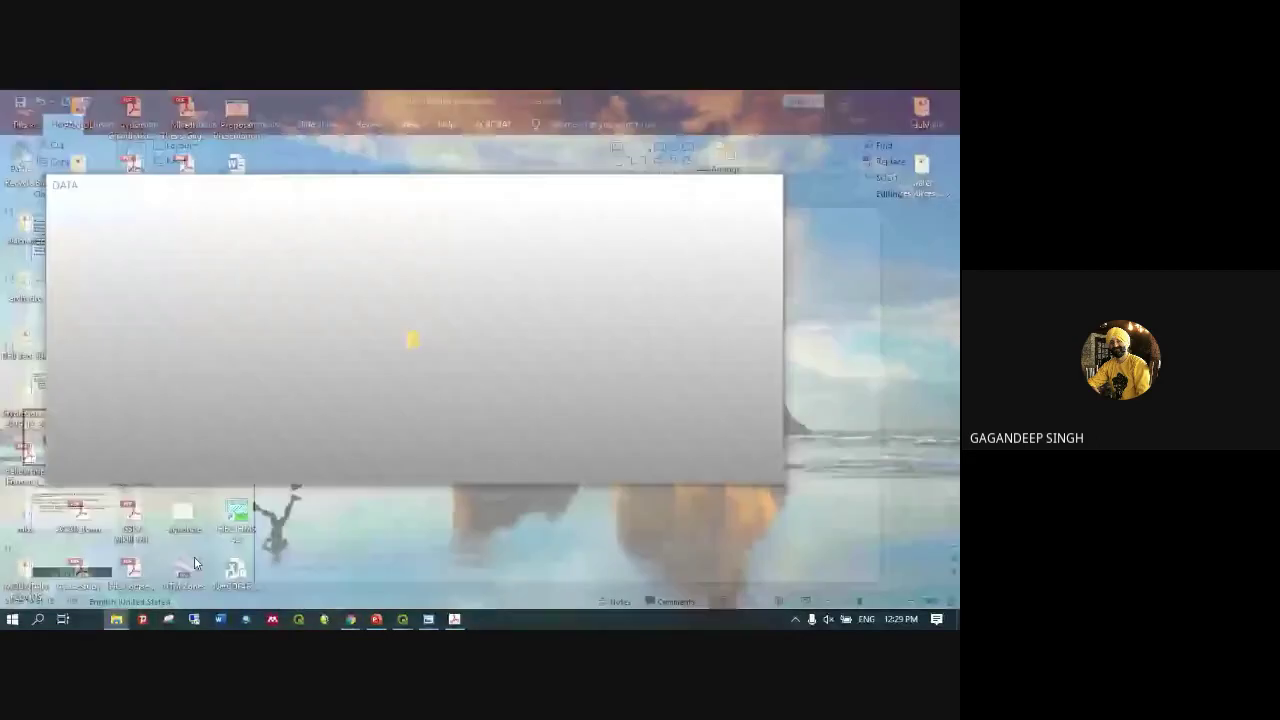
In the DATA folder window, go up to Personal, select 'QGIS for making maps DAY-2', and minimize Explorer
left_click(194, 556)
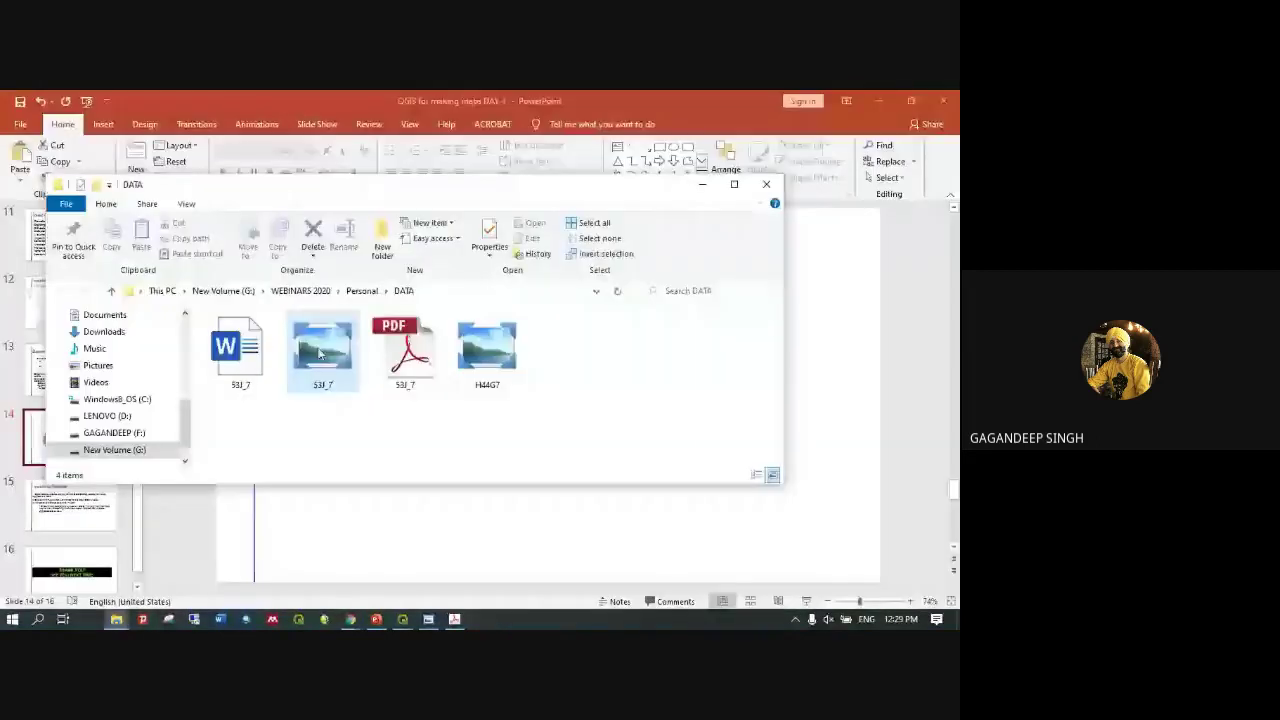
left_click(359, 290)
left_click(305, 395)
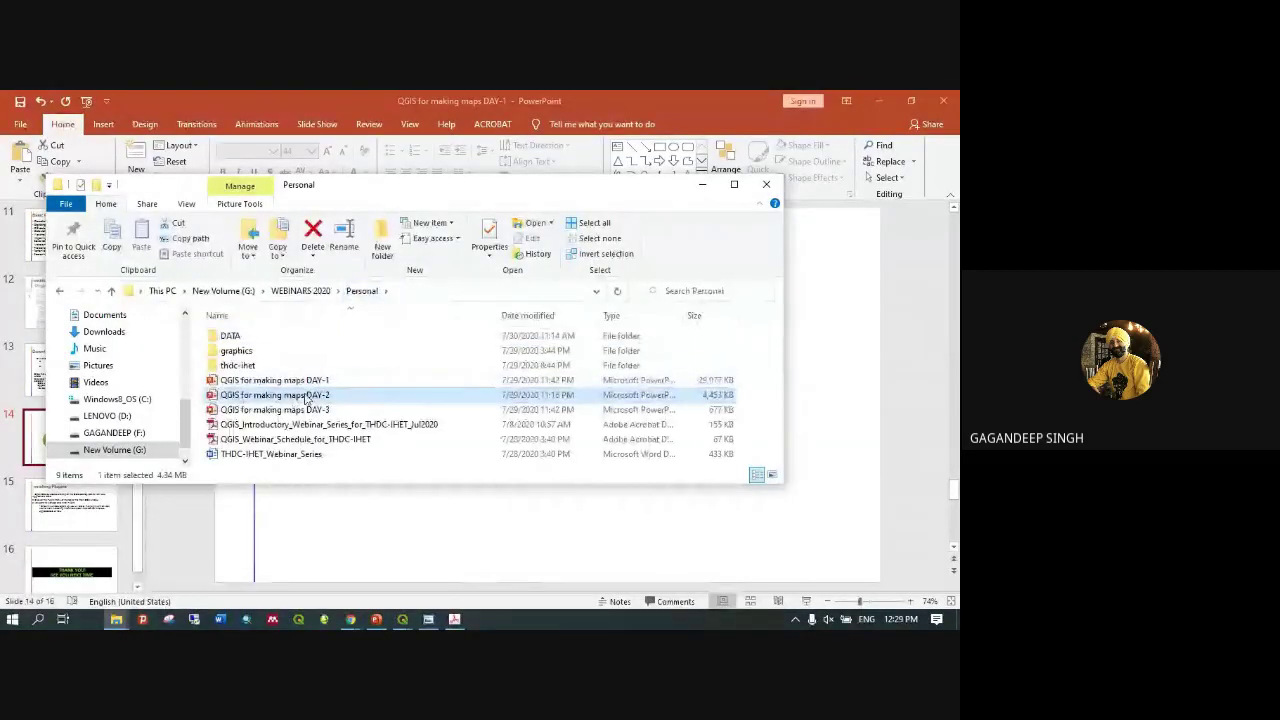
left_click(704, 184)
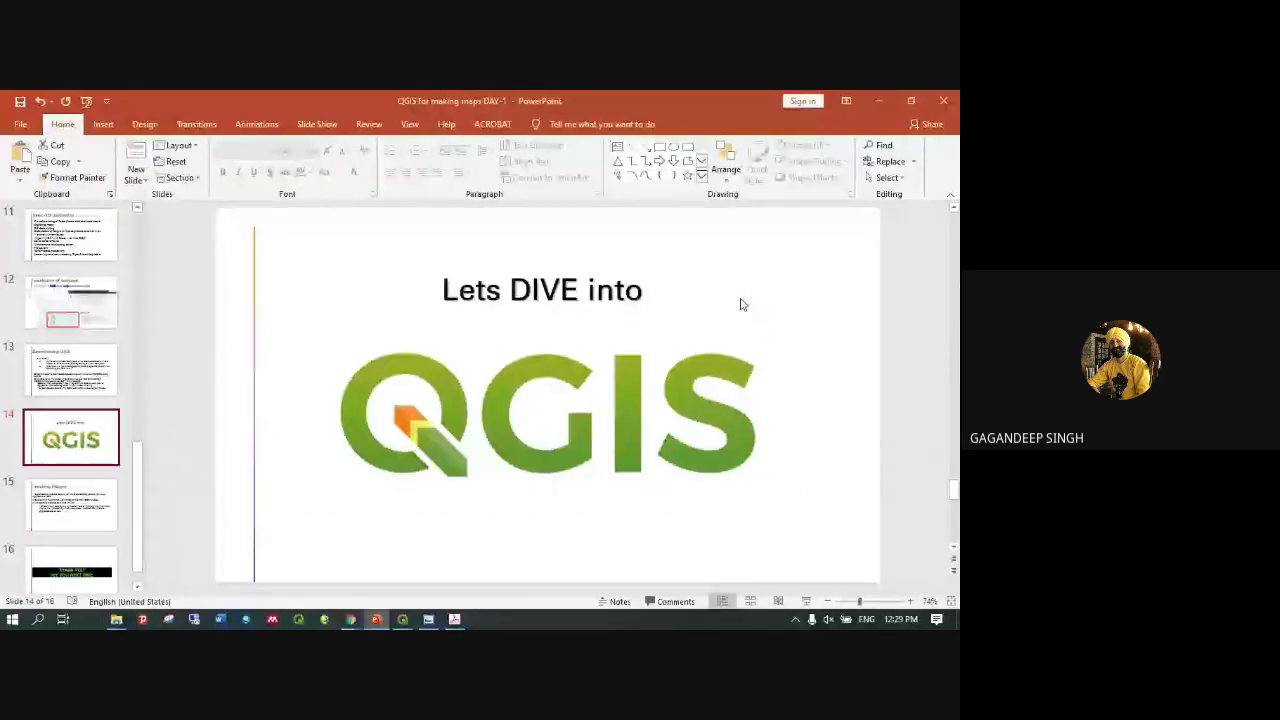
Show the DAY-2 Overview slide, briefly highlight 'SOI Toposheet', then minimize PowerPoint
key("Page_Down")
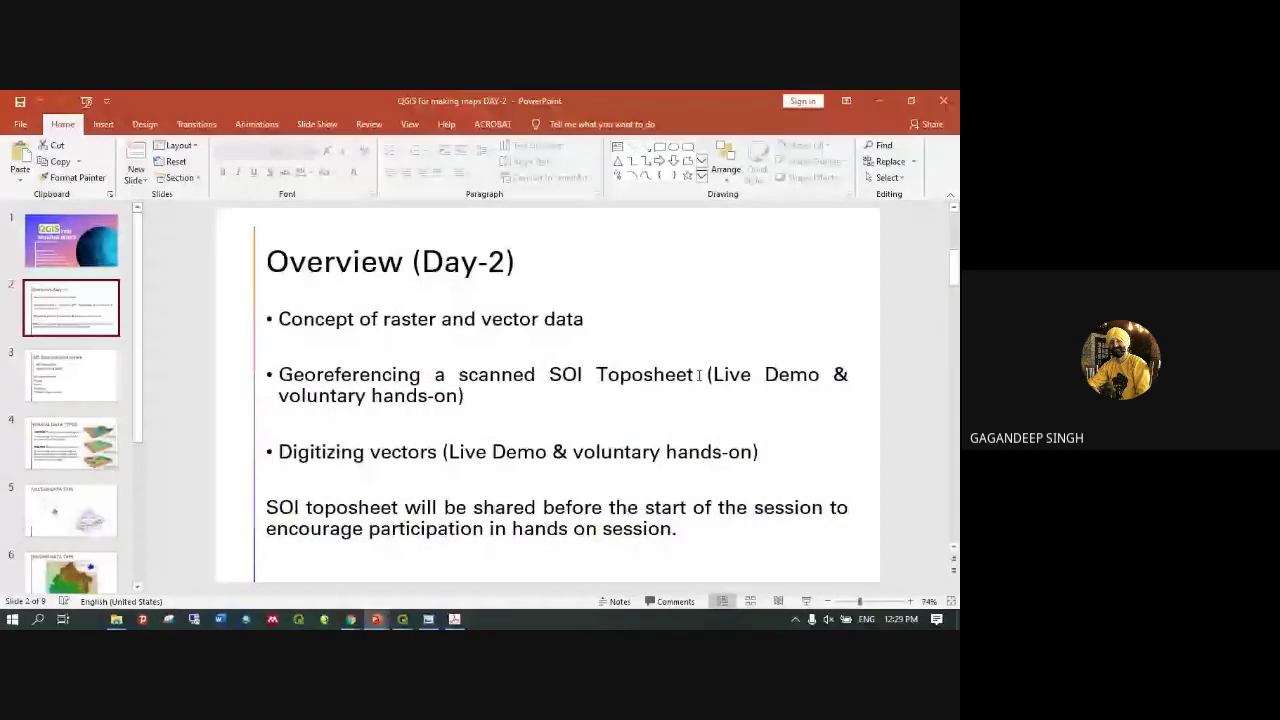
left_click_drag(704, 374, 549, 378)
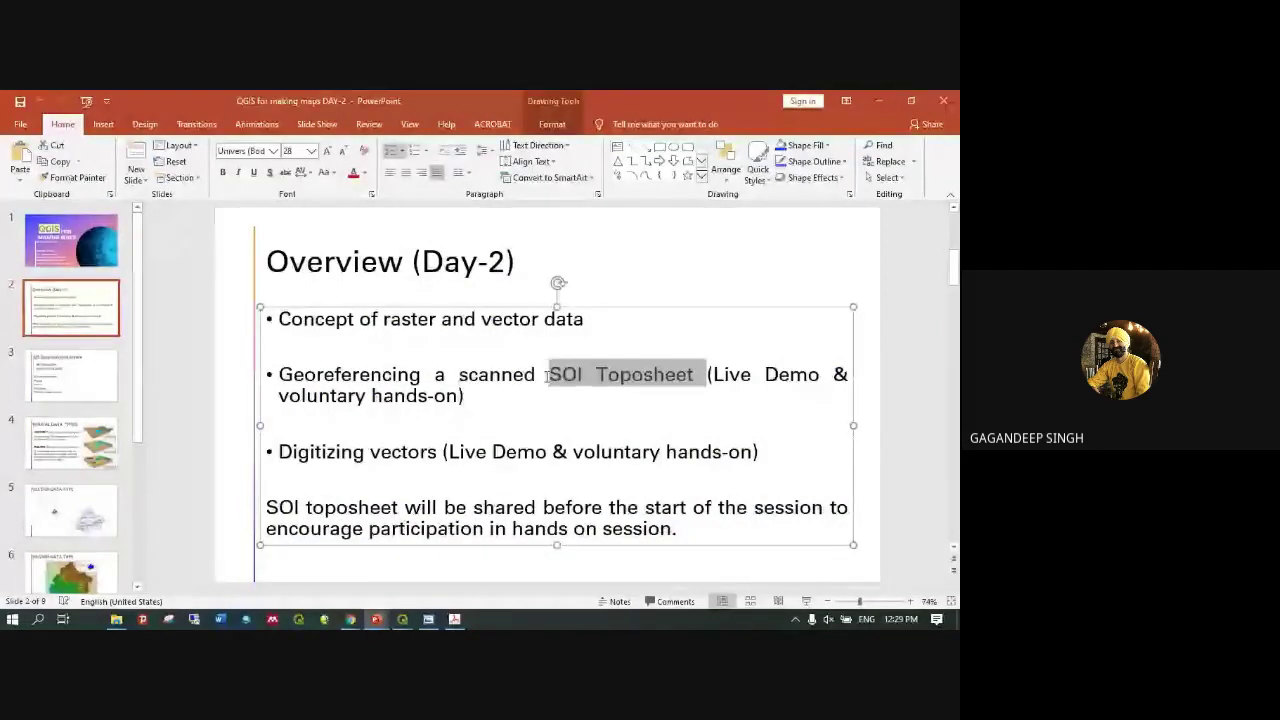
left_click(693, 379)
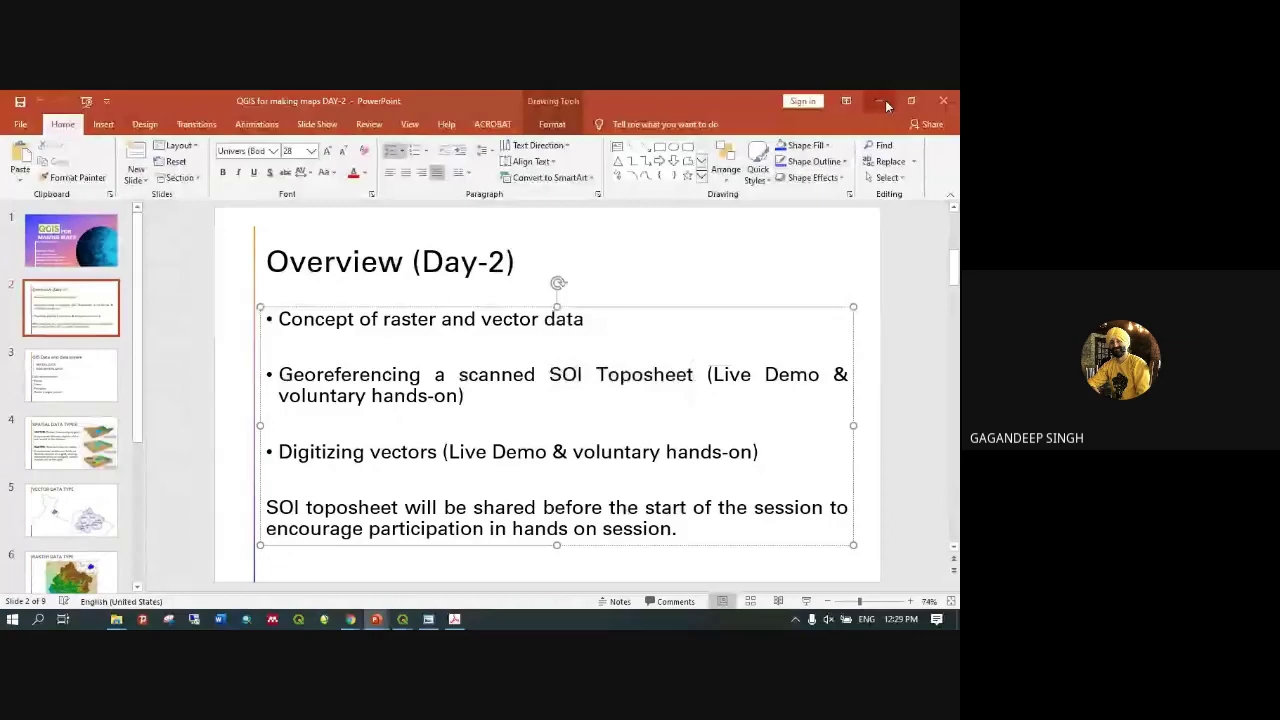
left_click(885, 100)
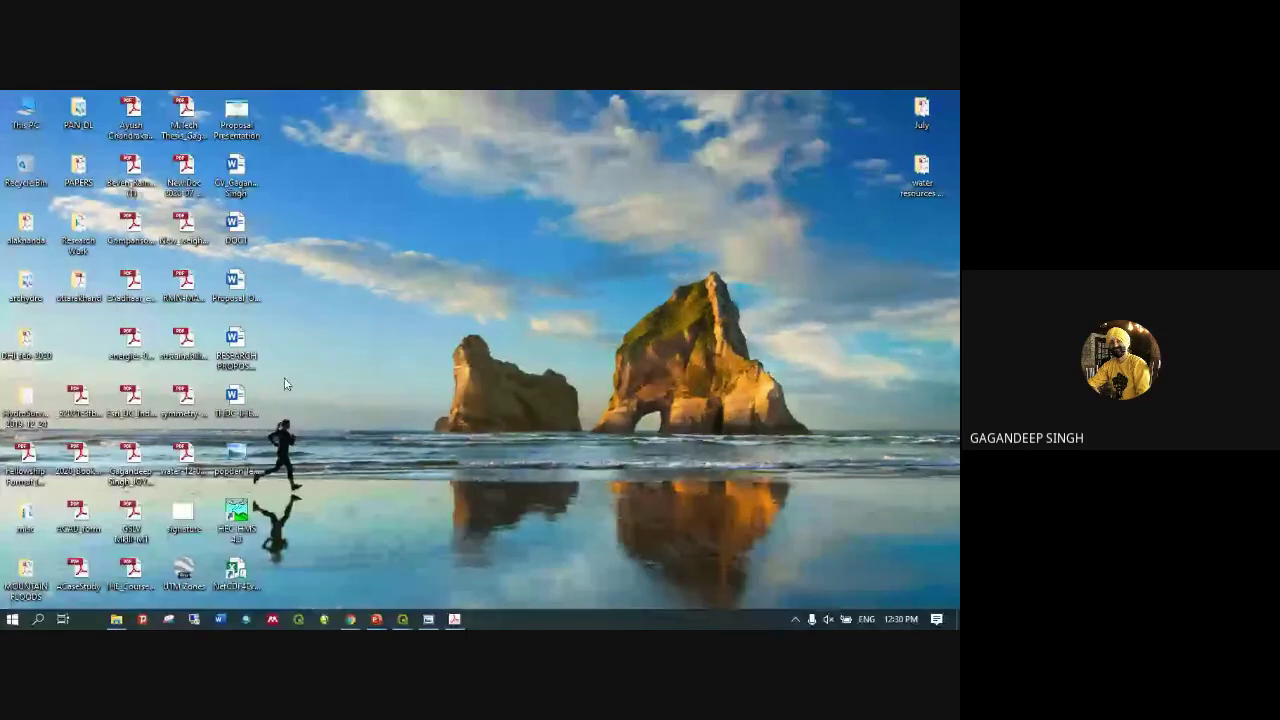
Bring up the Chrome window previews from the taskbar to find the QGIS - Google tab
mouse_move(350, 619)
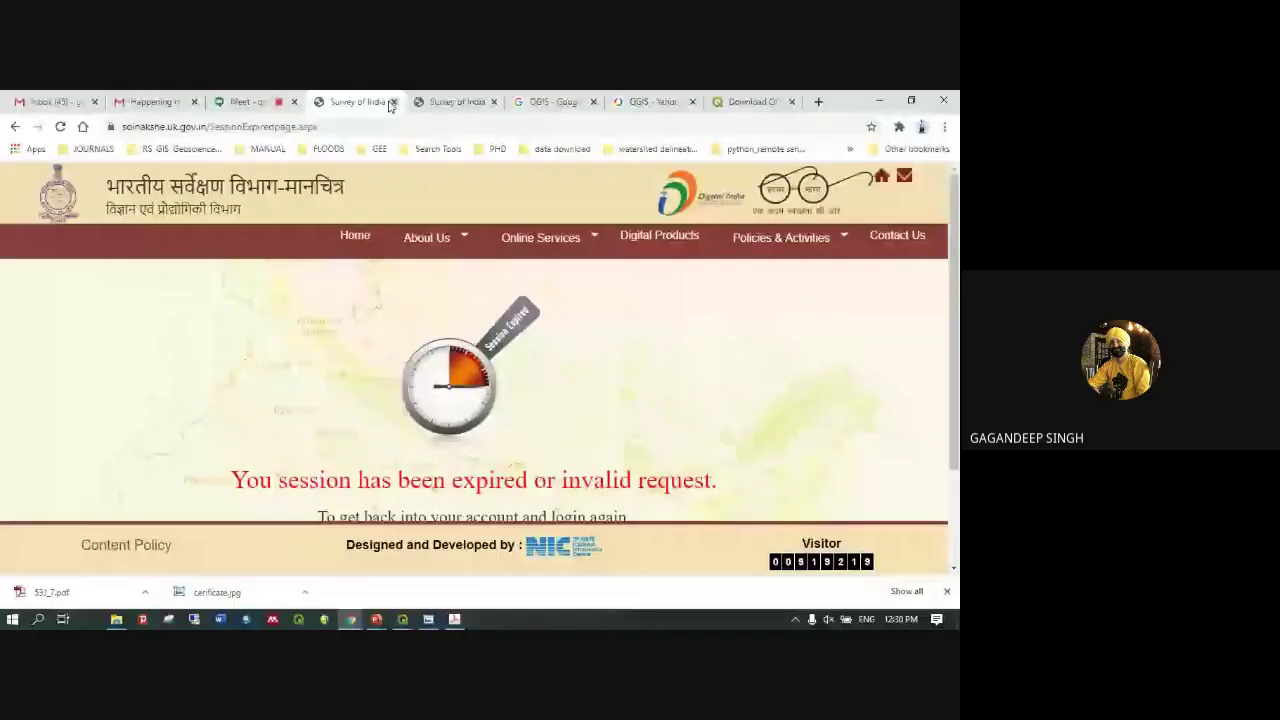
Restore Chrome and close the blank QGIS - Google and QGIS Yahoo results tabs
left_click(368, 100)
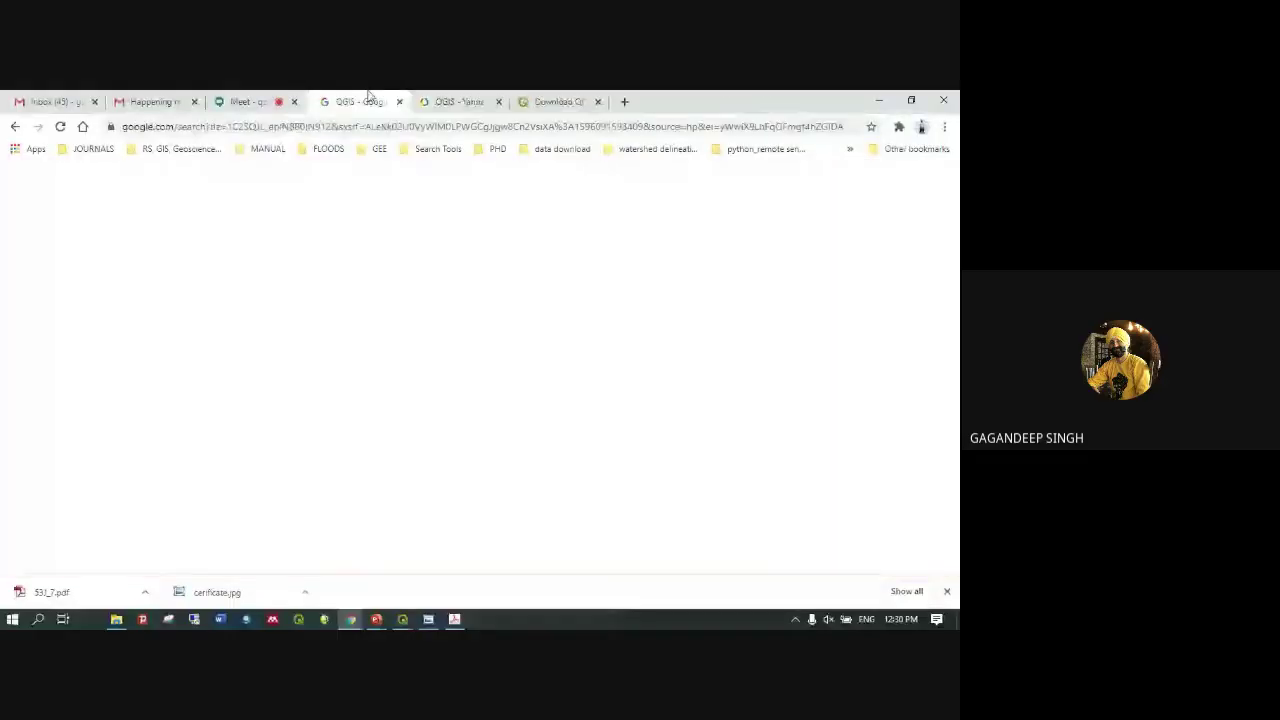
key("ctrl+w")
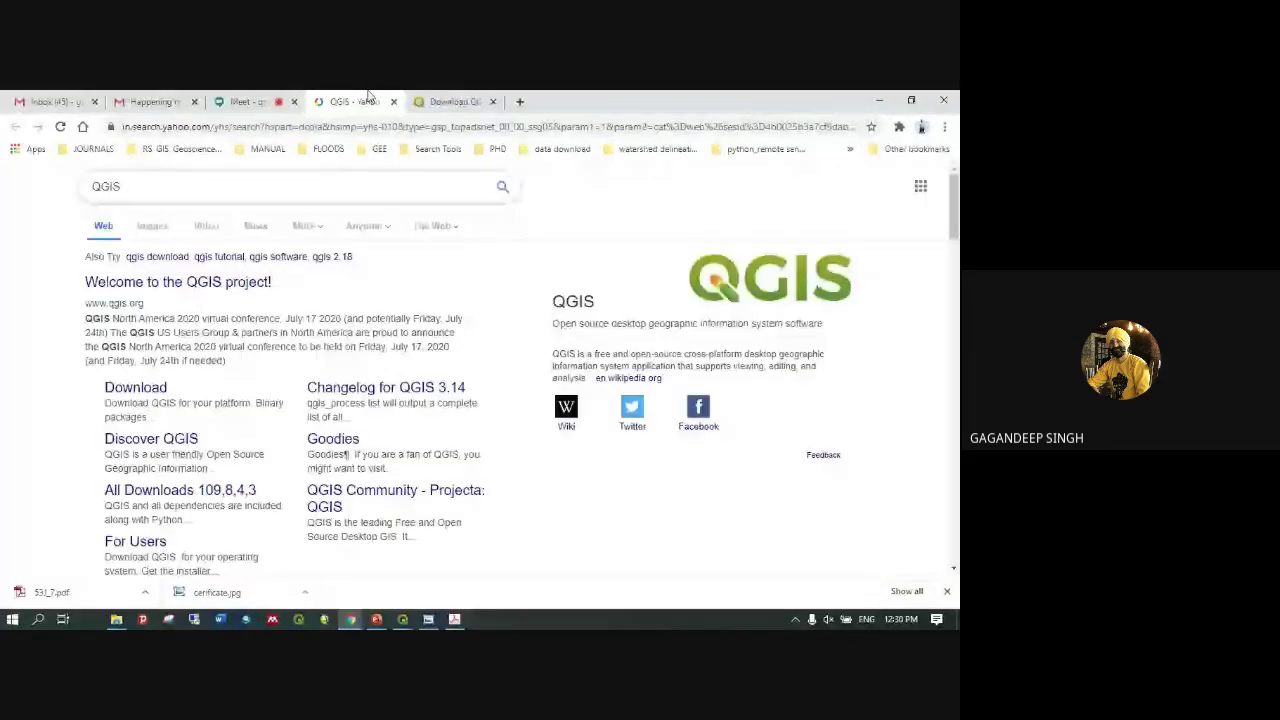
key("ctrl+w")
key("ctrl+w")
Open google.com in a new tab and search for 'soinakshe'
key("ctrl+t")
type("google.com")
key("Return")
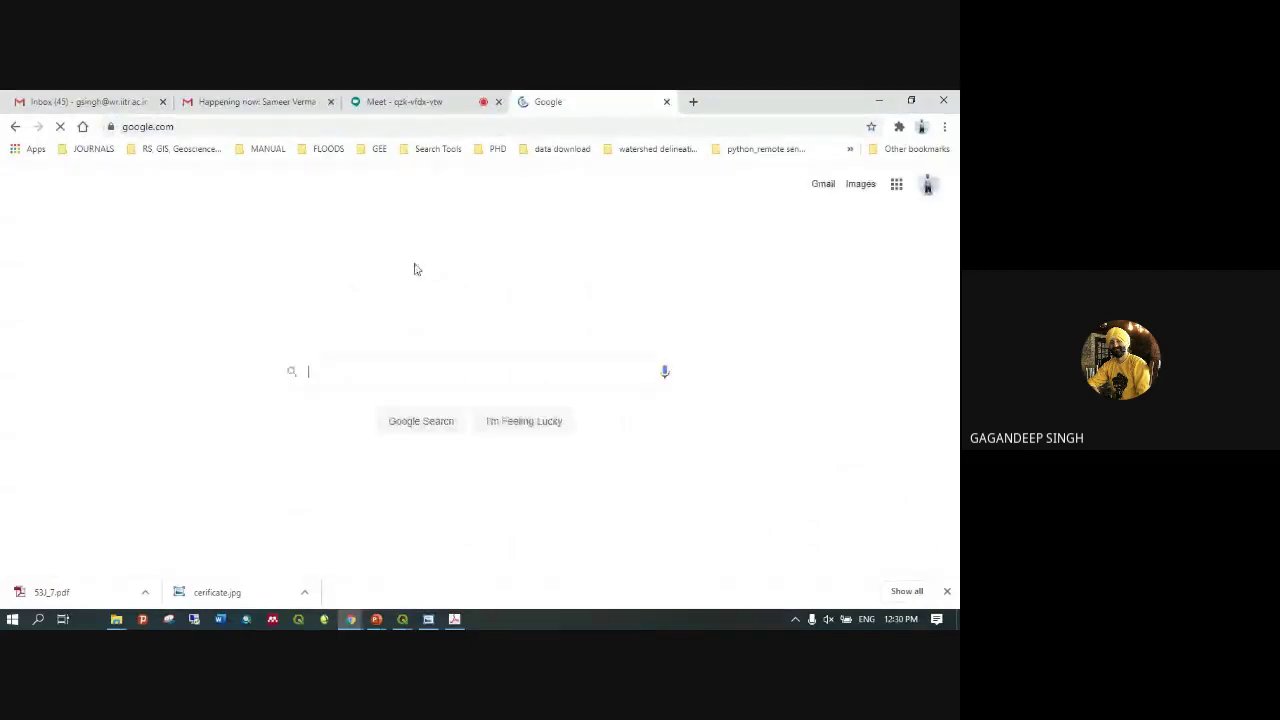
left_click(360, 376)
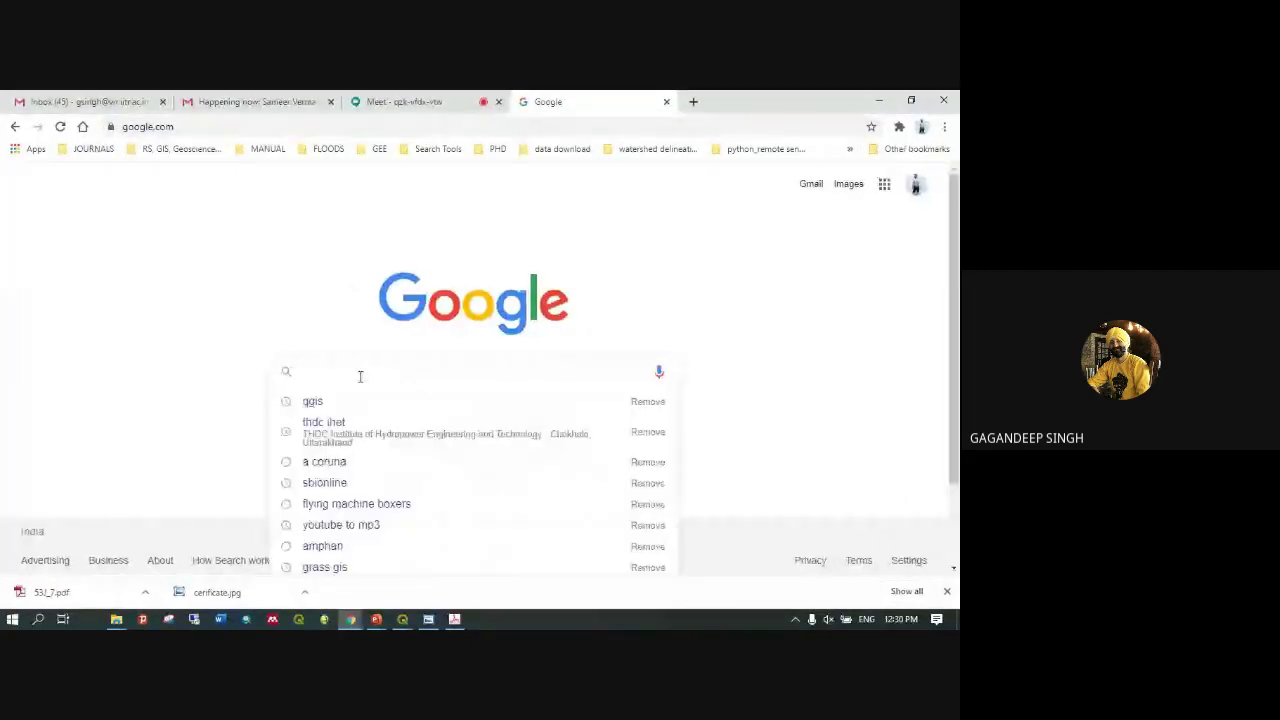
type("soi")
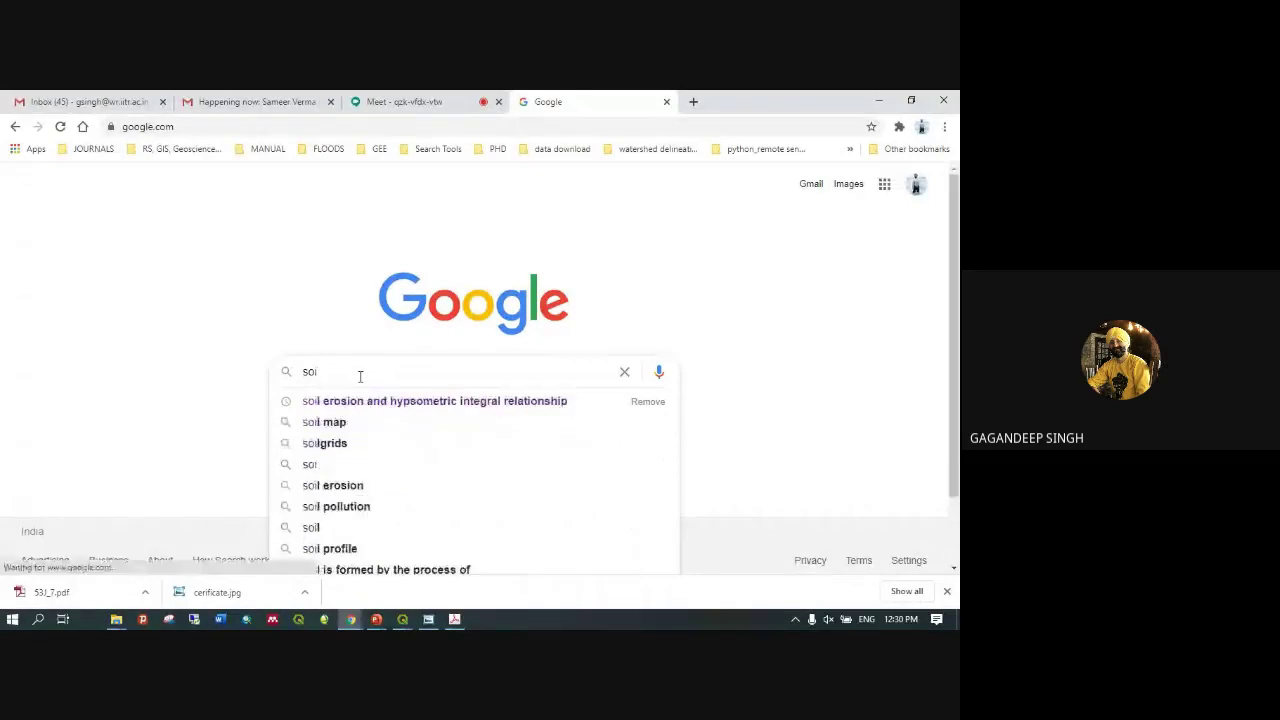
type("nakshe")
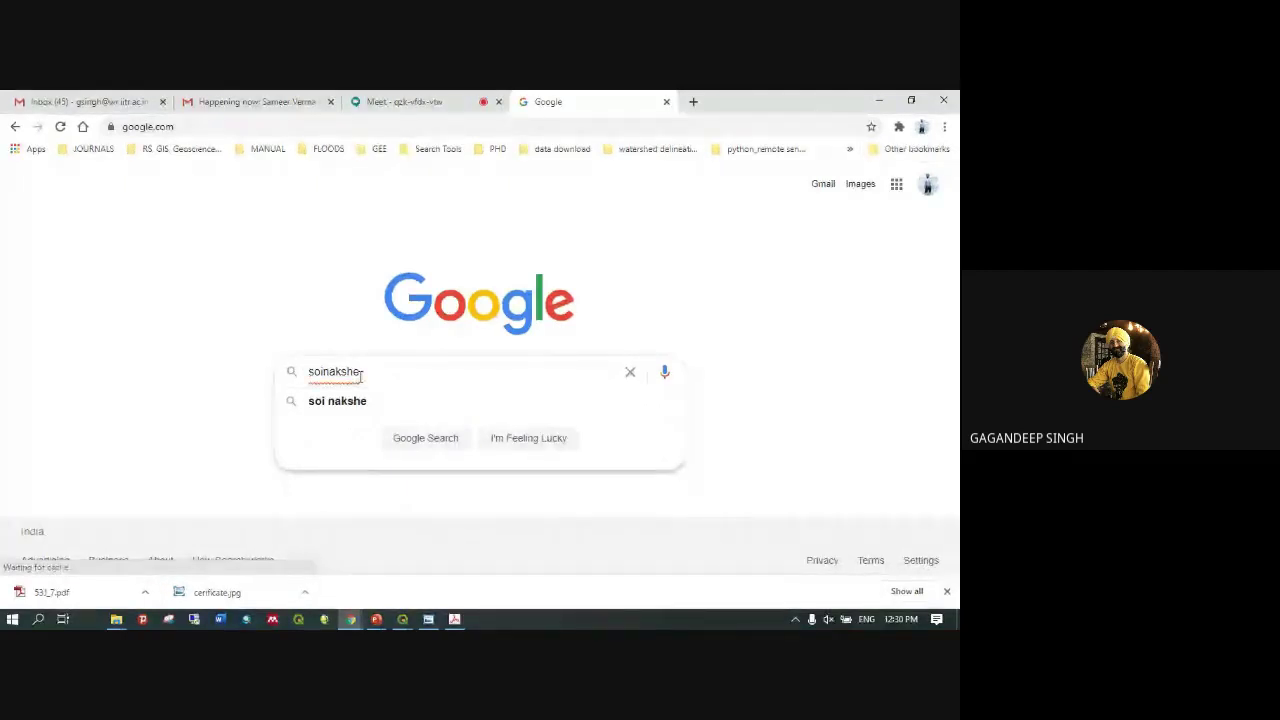
key("Return")
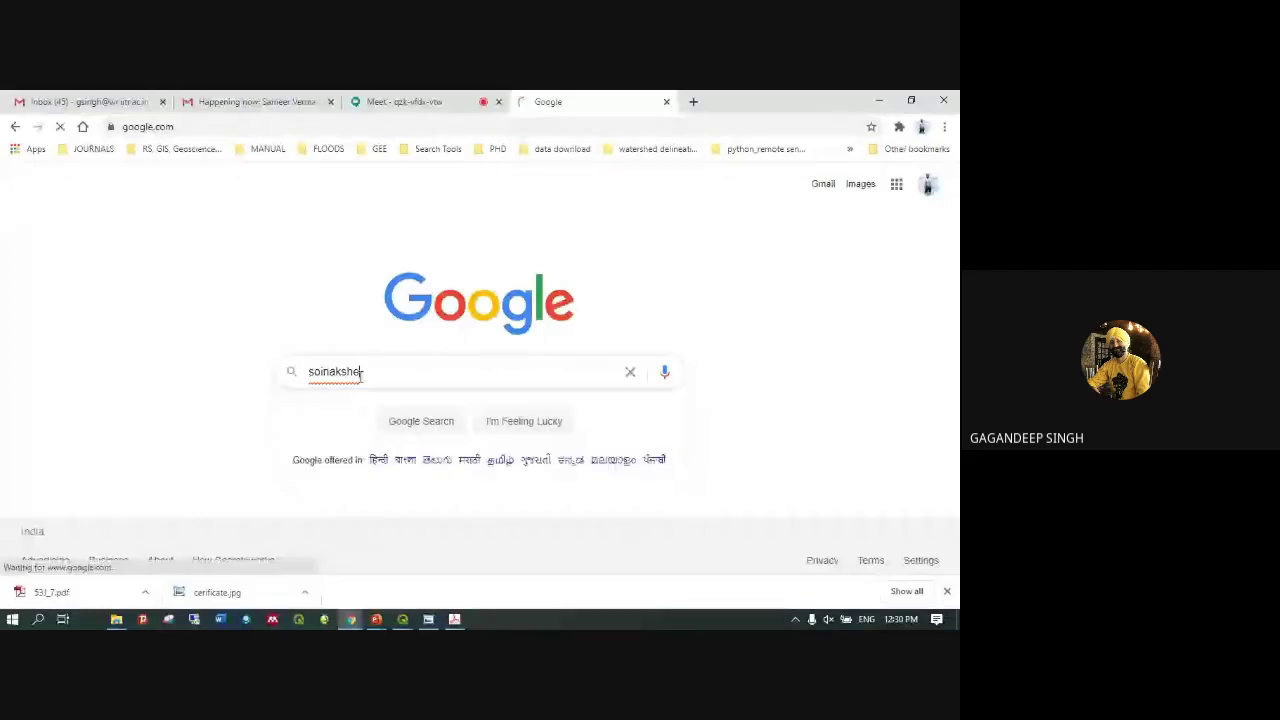
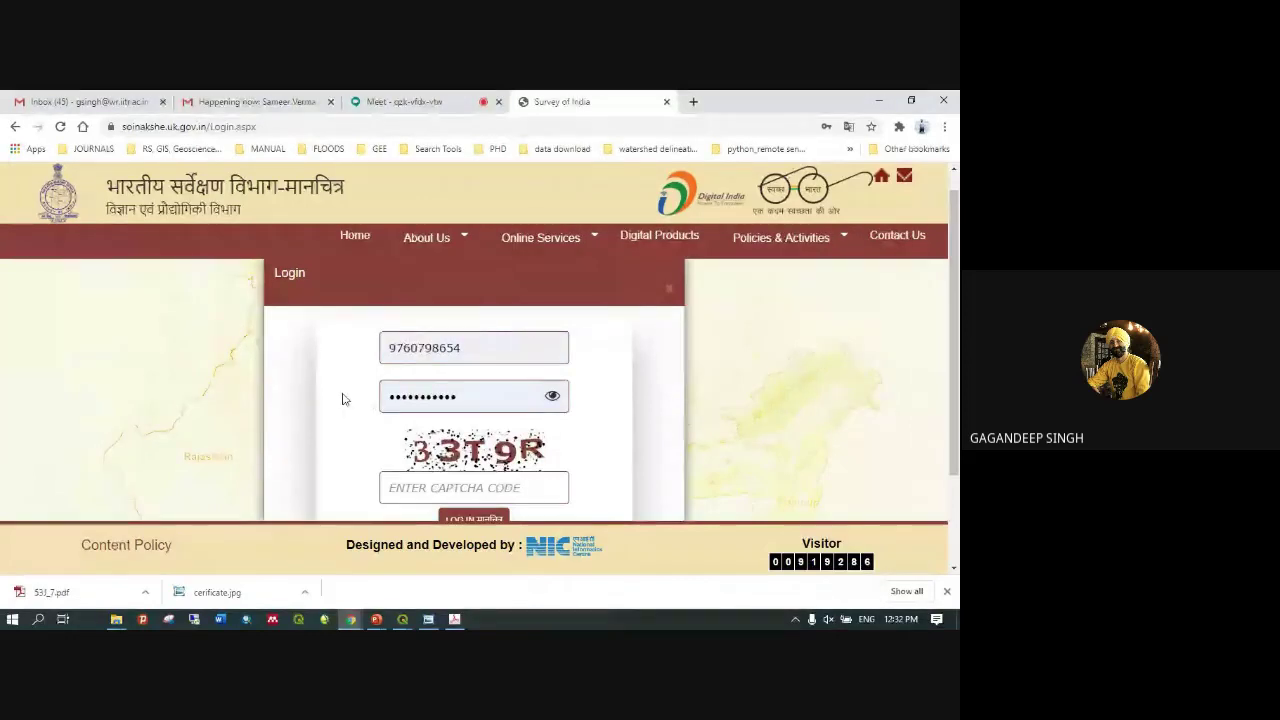
Enter the captcha code and log in to the Nakshe portal
left_click(464, 489)
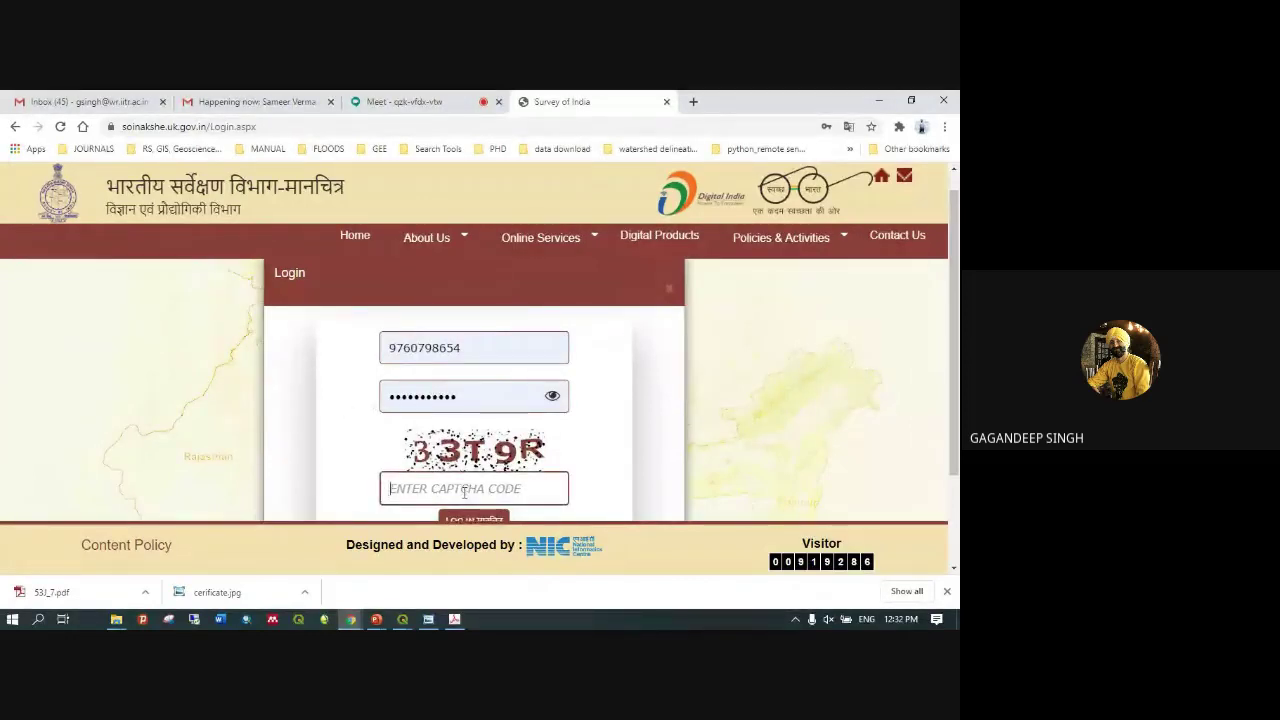
type("33T9")
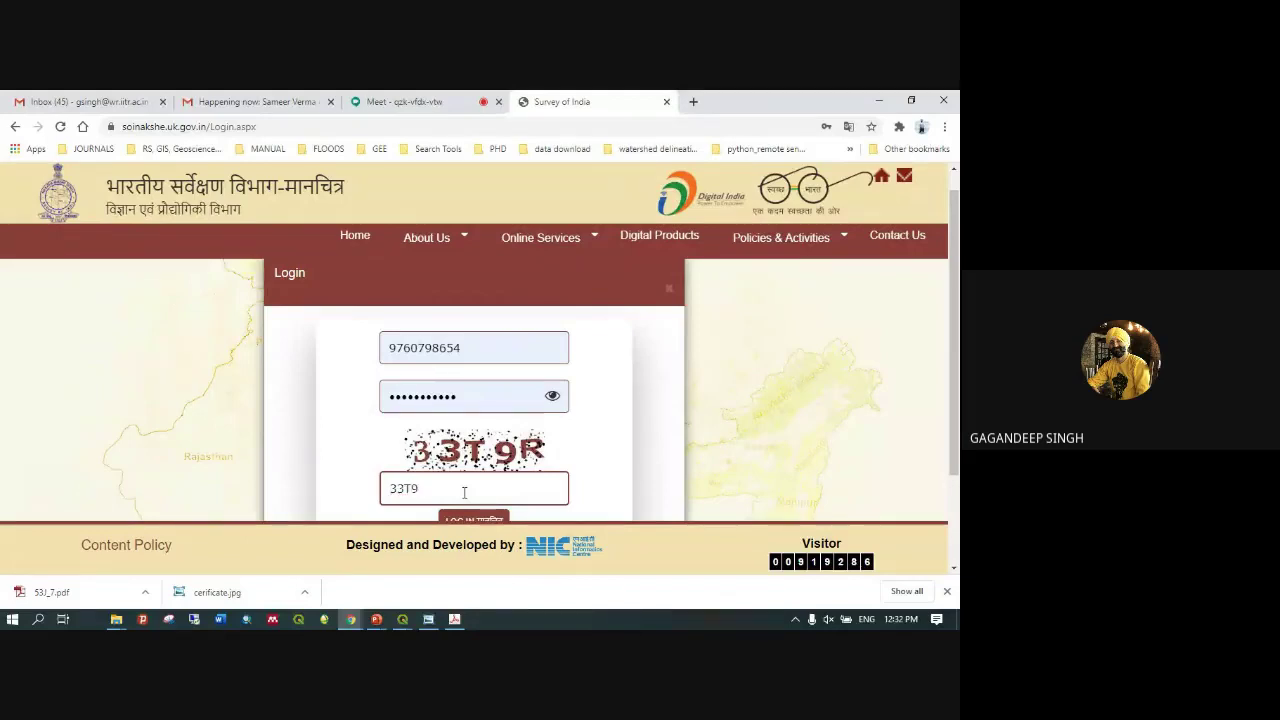
type("R")
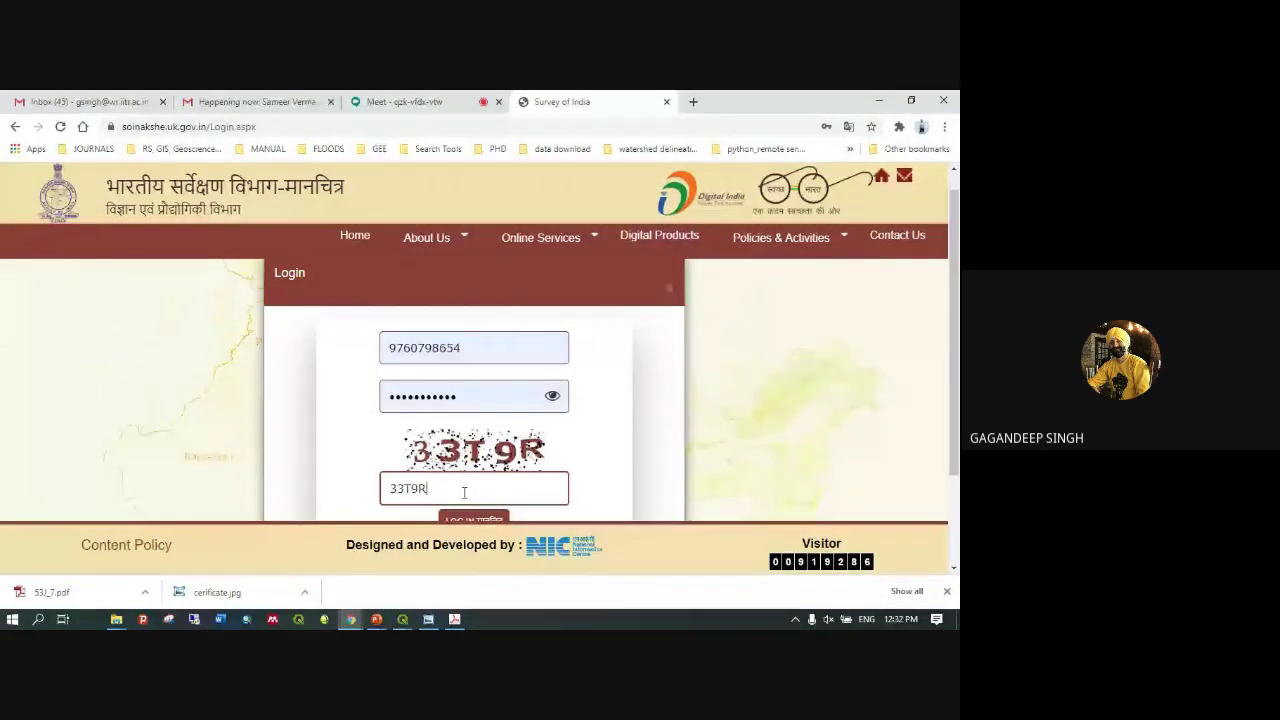
scroll(464, 492, "down", 1)
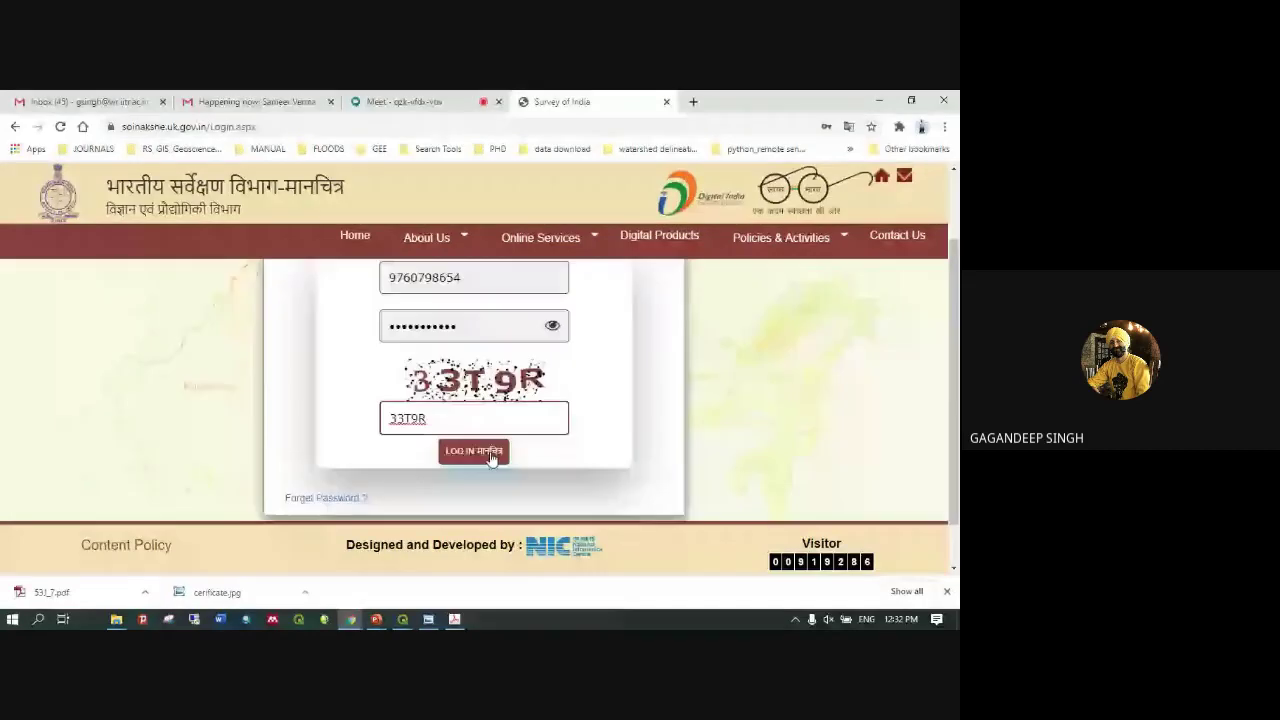
left_click(491, 455)
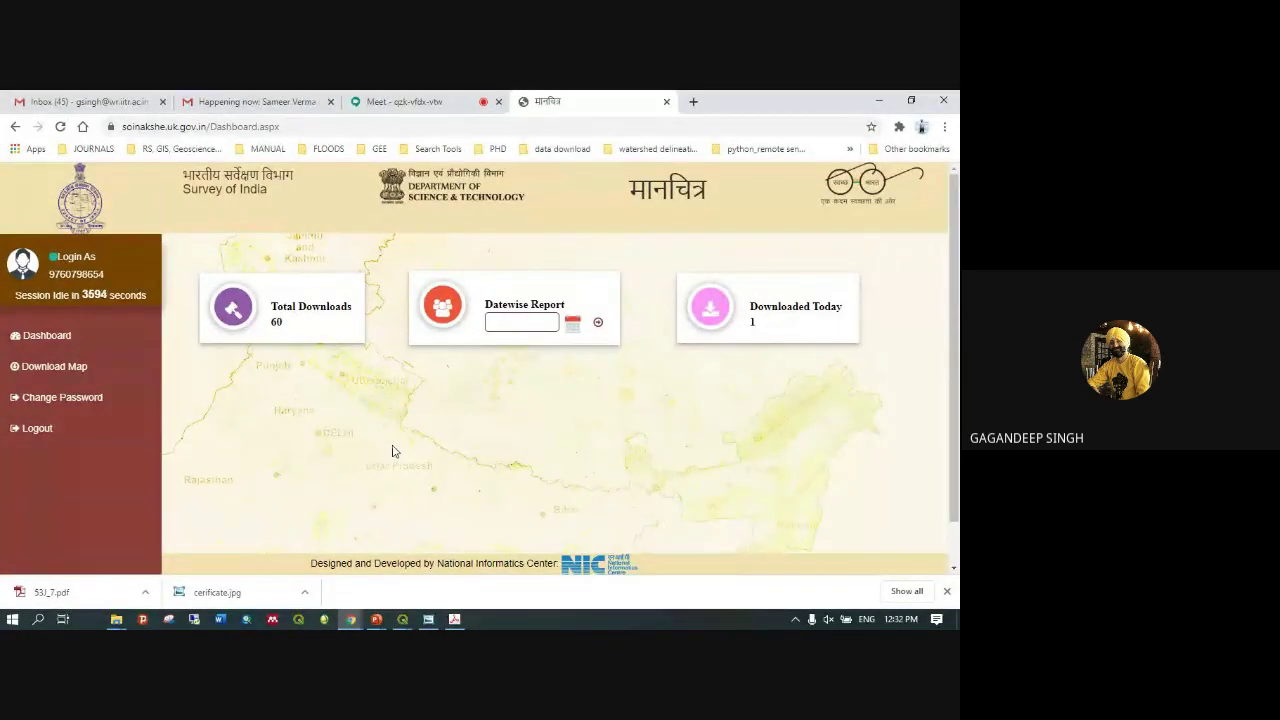
Open Geographical Search under Download Map in the sidebar
left_click(50, 368)
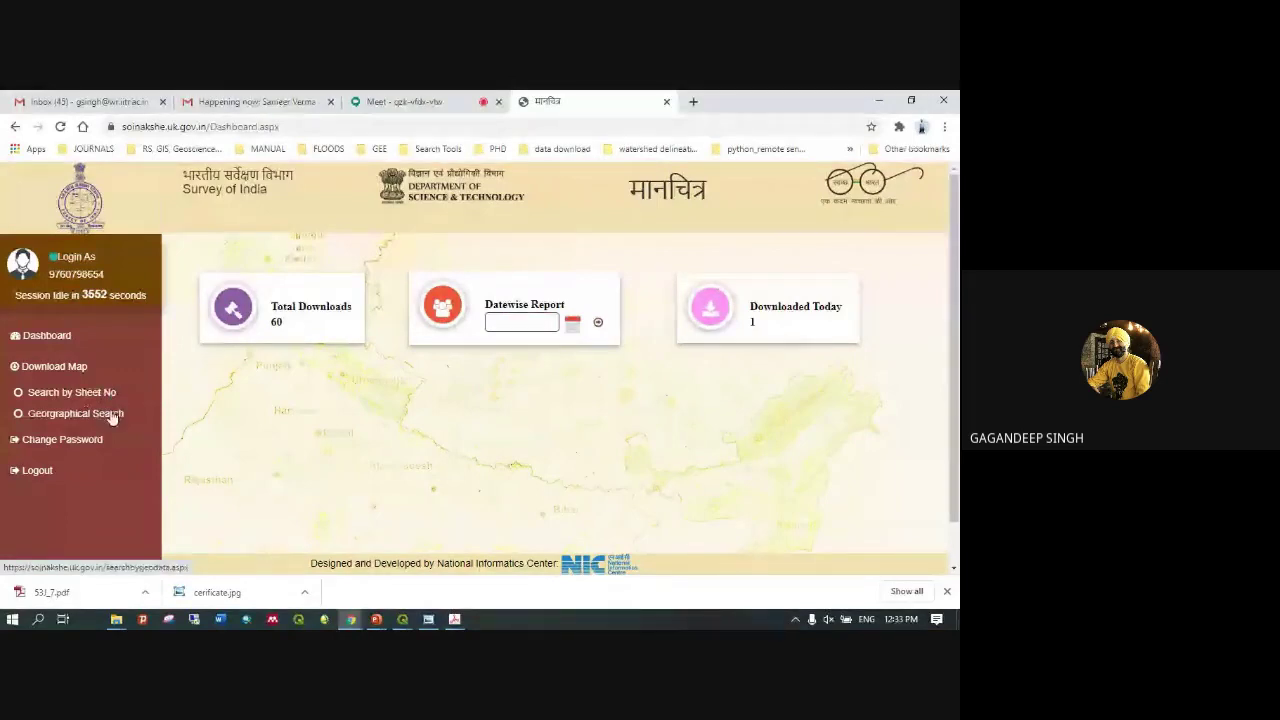
left_click(76, 421)
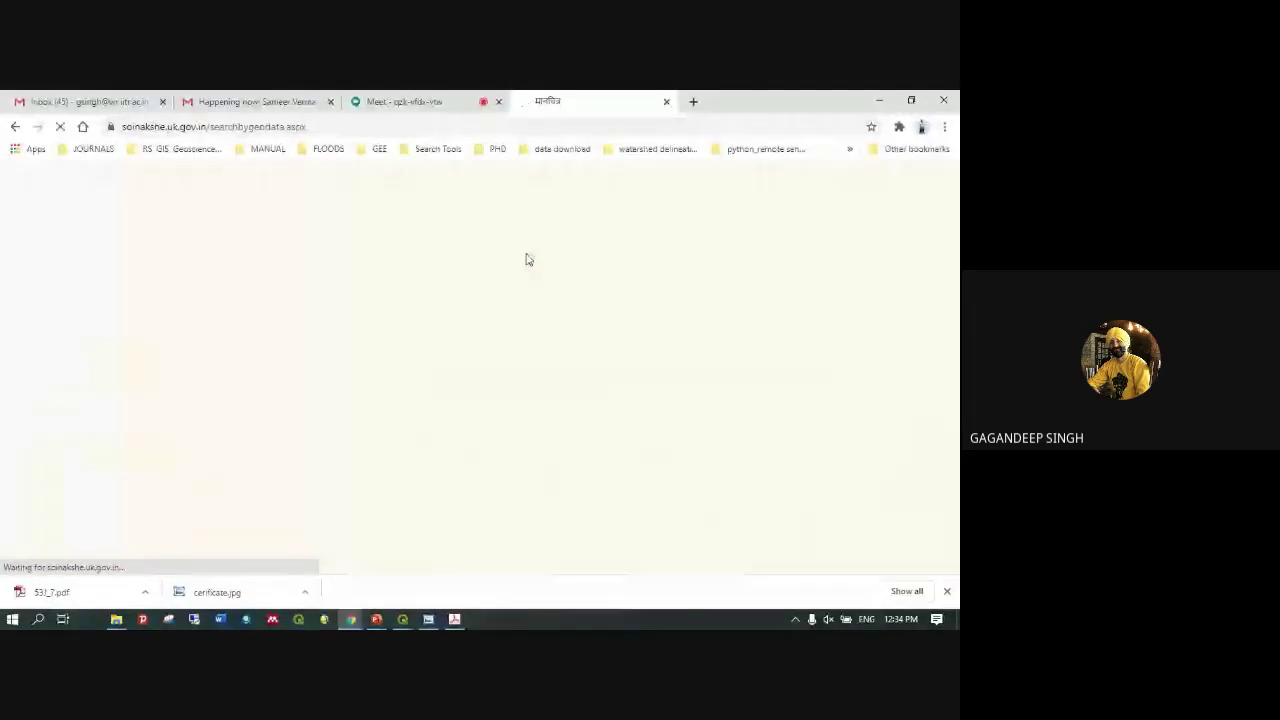
Search district TEHRI GARWAL with locality CHAMBA, NAI TEHRI to list sheet 53J/7
left_click(521, 254)
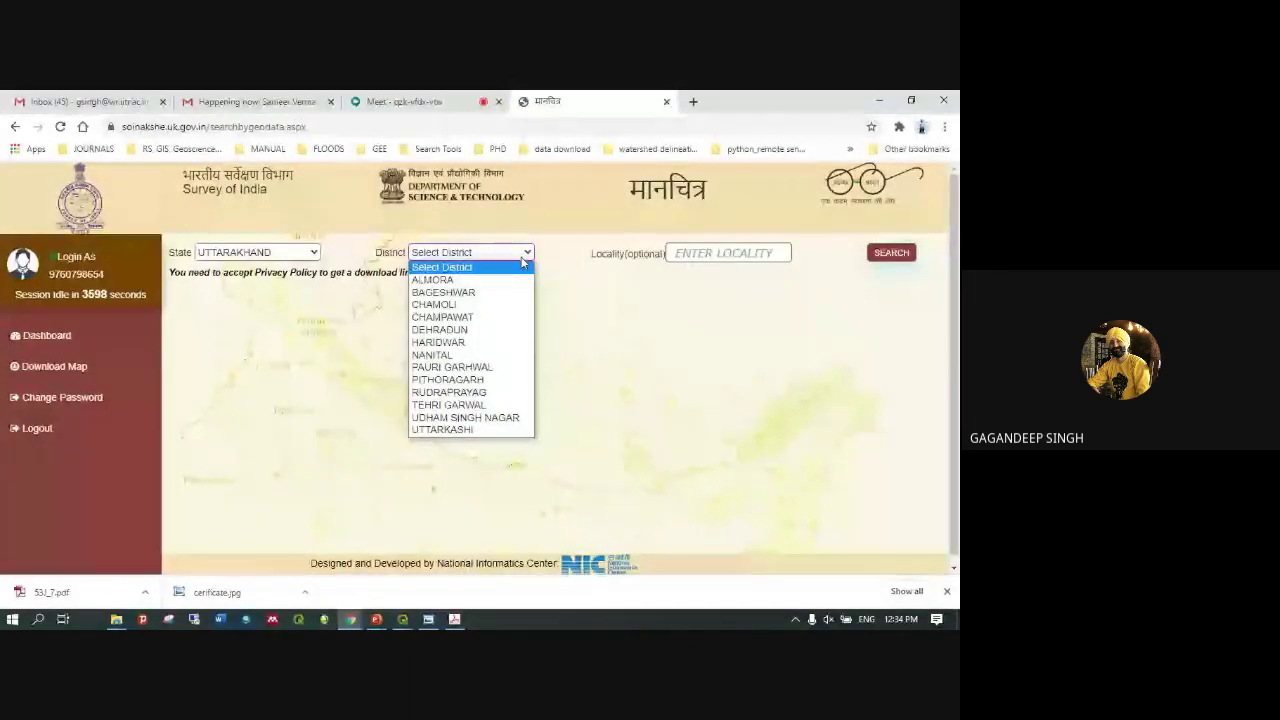
left_click(467, 405)
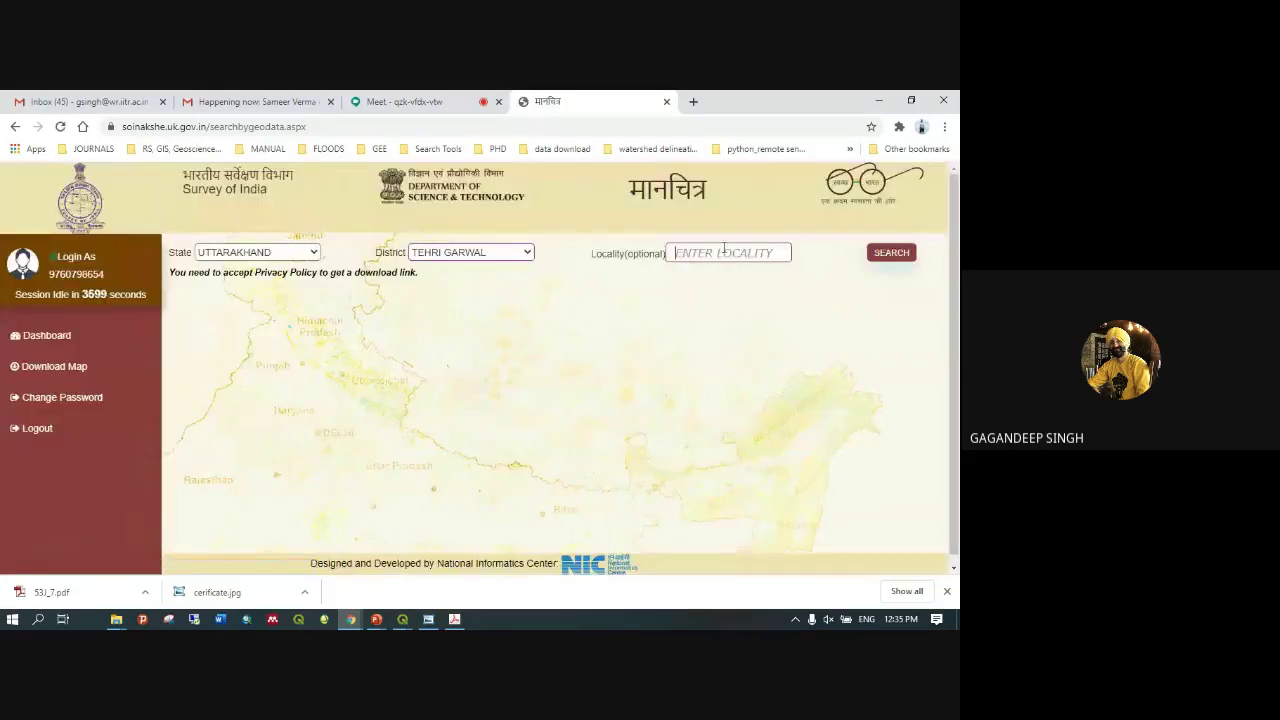
type("CHAMBA")
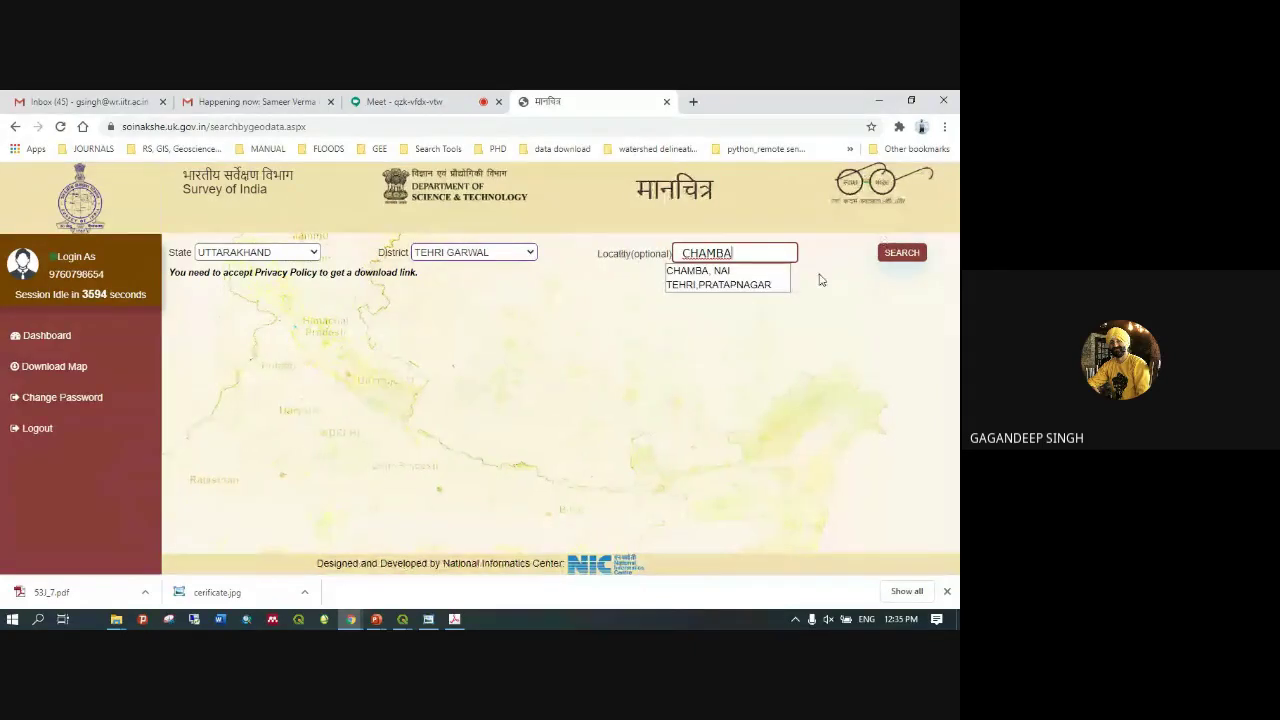
left_click(704, 280)
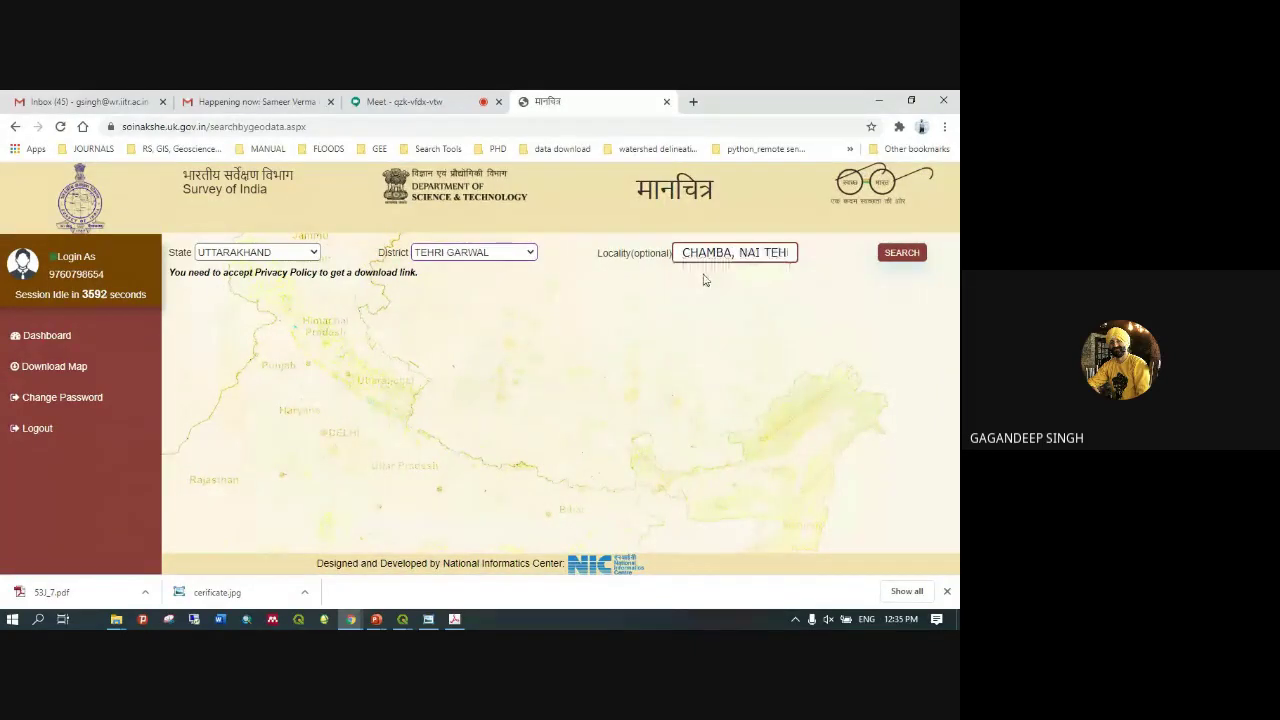
left_click(905, 254)
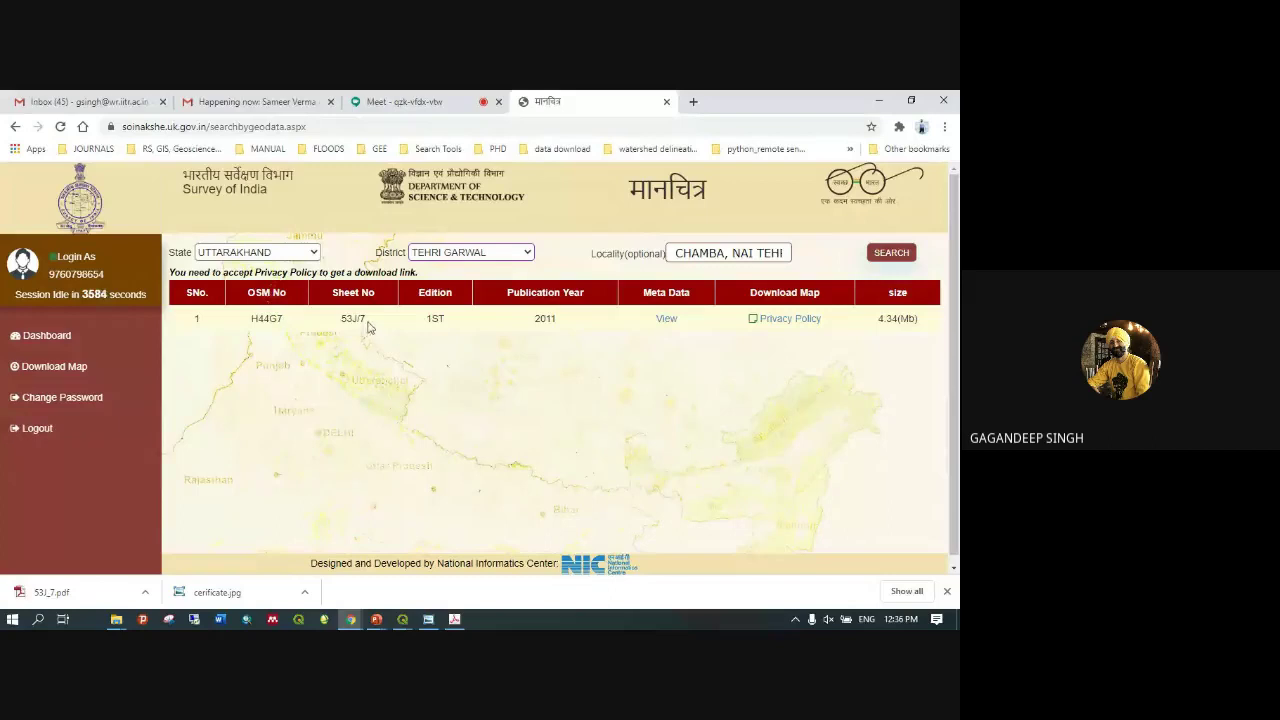
Select sheet number 53J/7 and OSM number H44G7, then bring up the Privacy Policy
left_click_drag(366, 318, 340, 322)
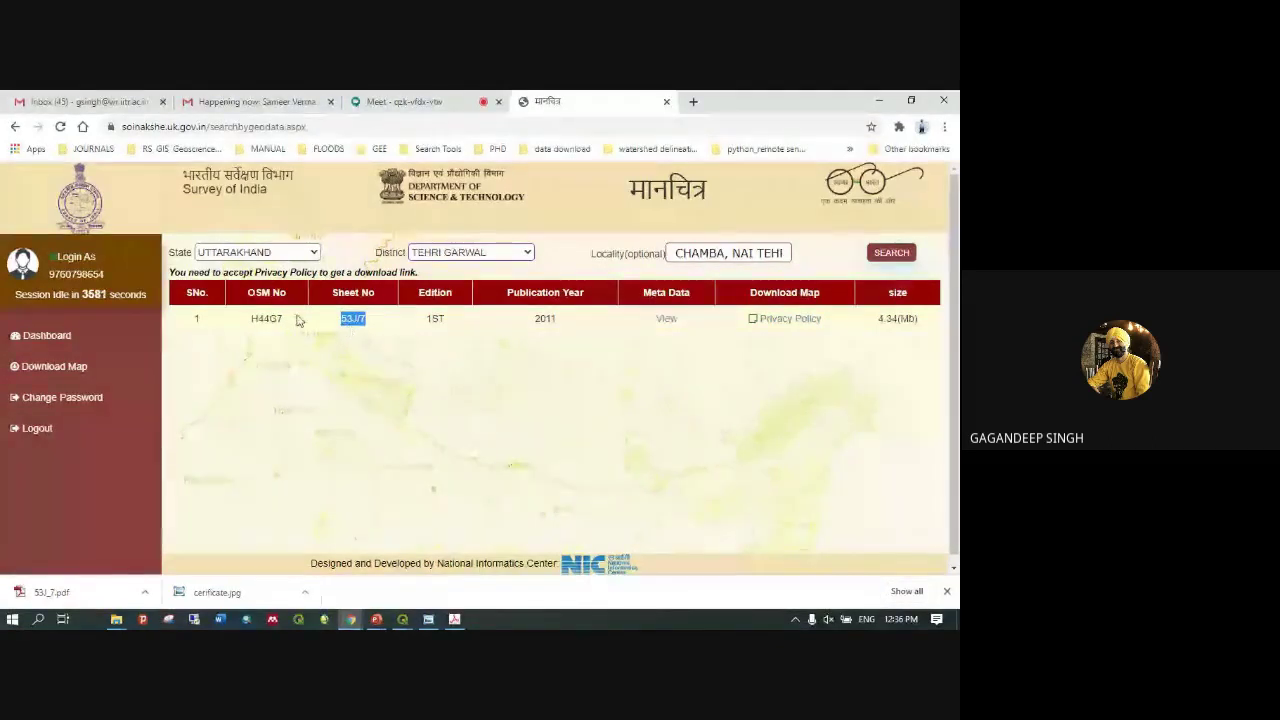
left_click_drag(284, 318, 235, 341)
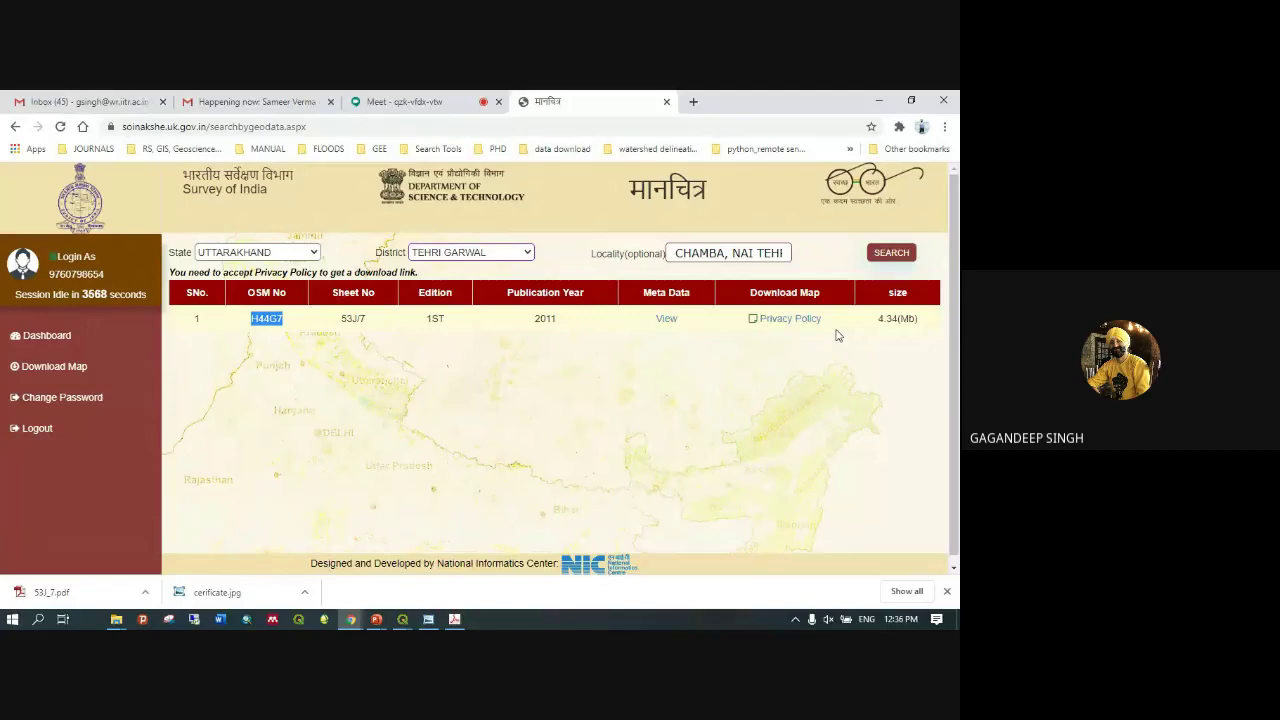
left_click(791, 322)
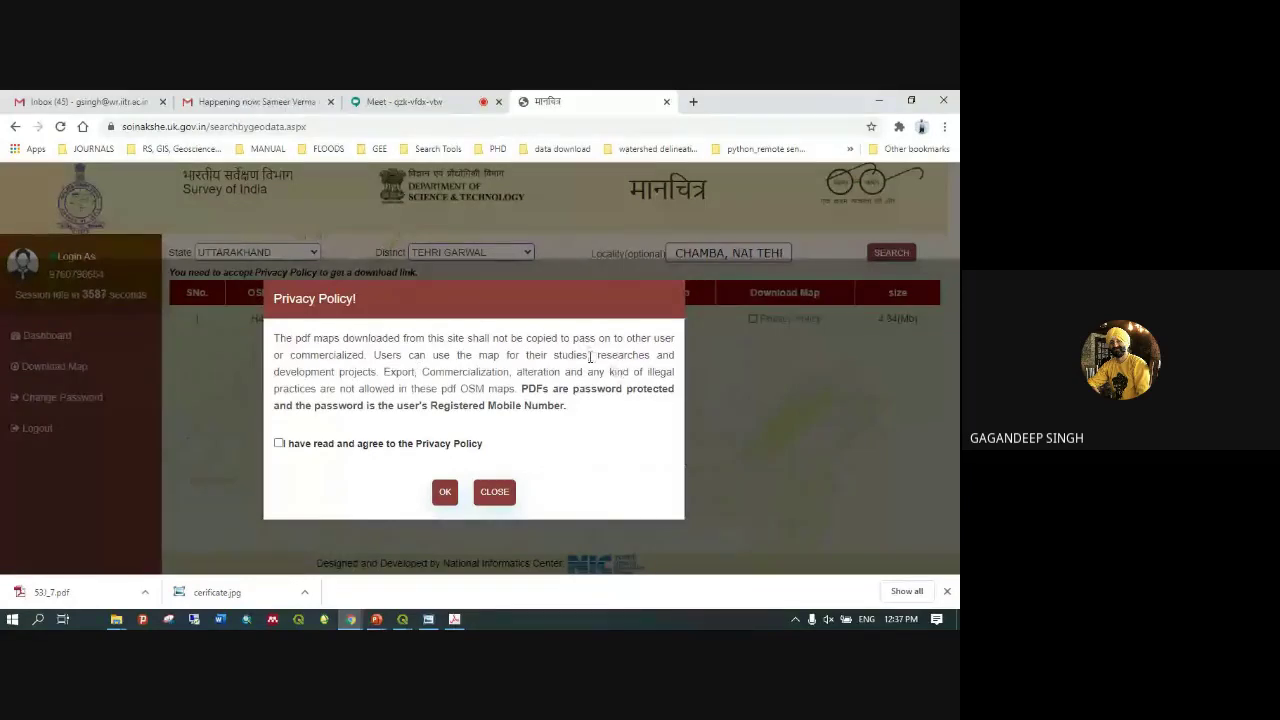
Read the policy's permitted-use, research-use and no-commercial-use clauses
left_click_drag(590, 357, 374, 356)
left_click(432, 356)
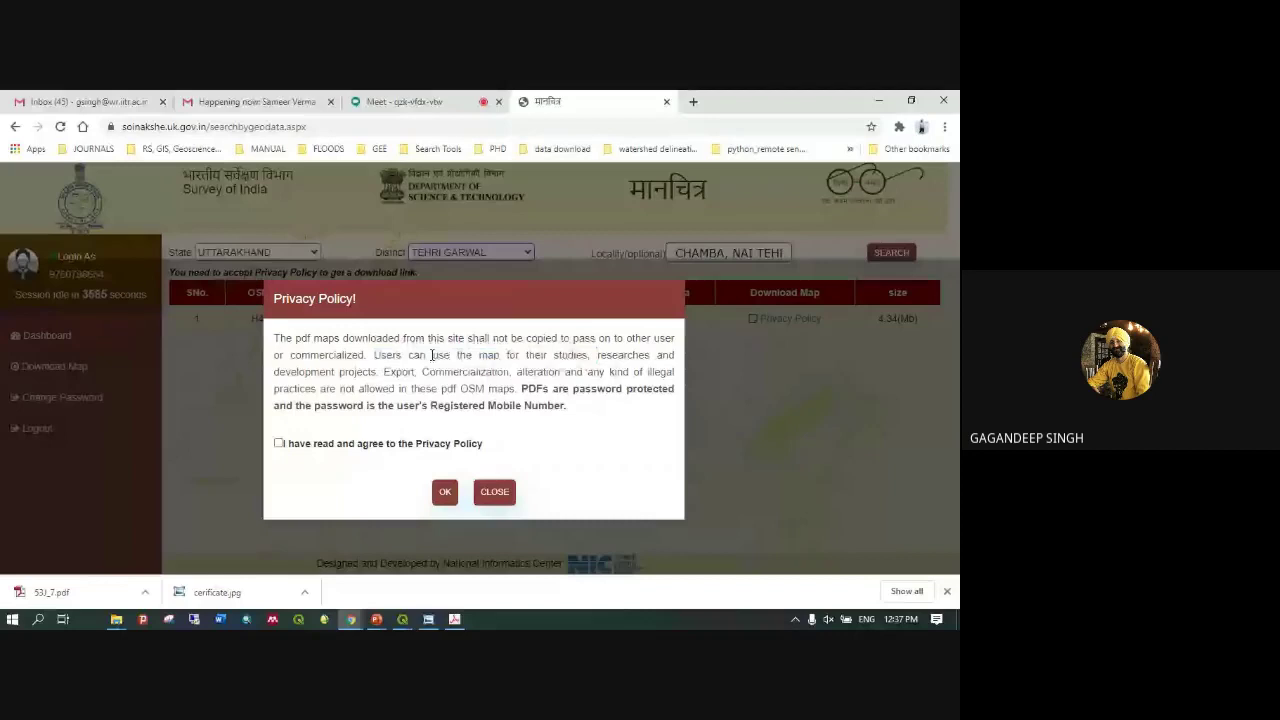
left_click_drag(622, 356, 548, 356)
left_click(553, 355)
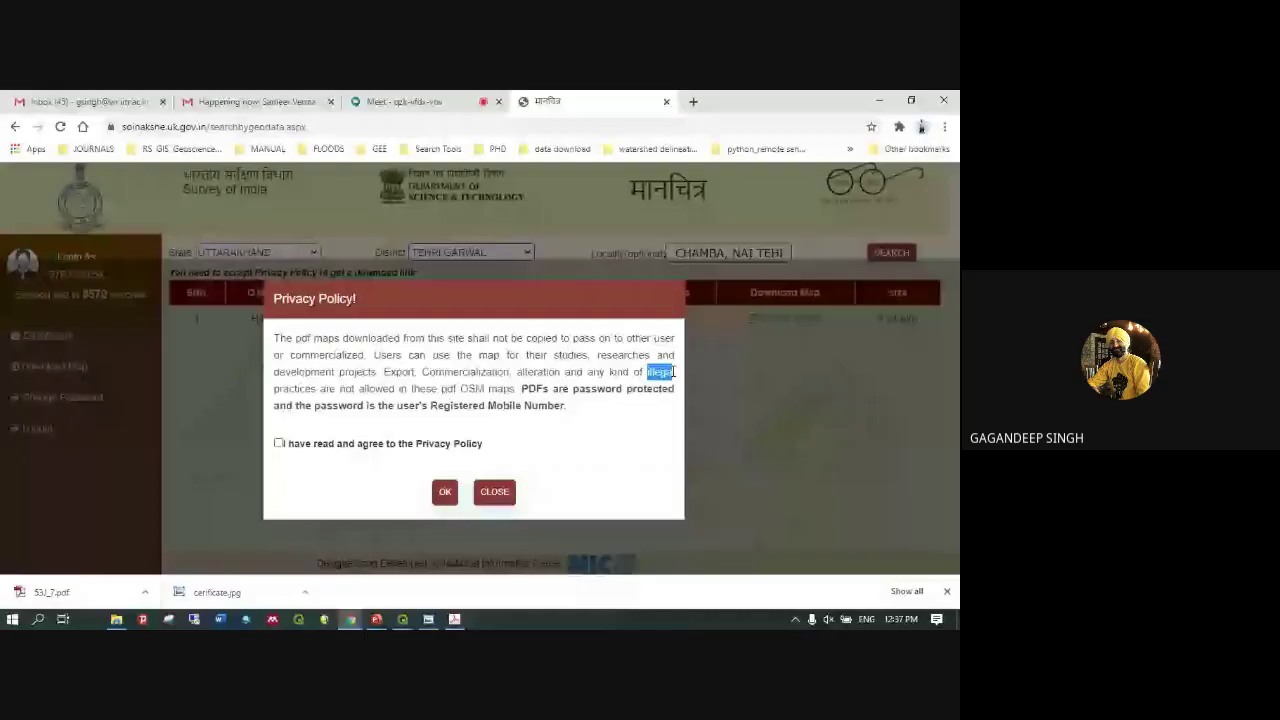
left_click_drag(518, 389, 274, 338)
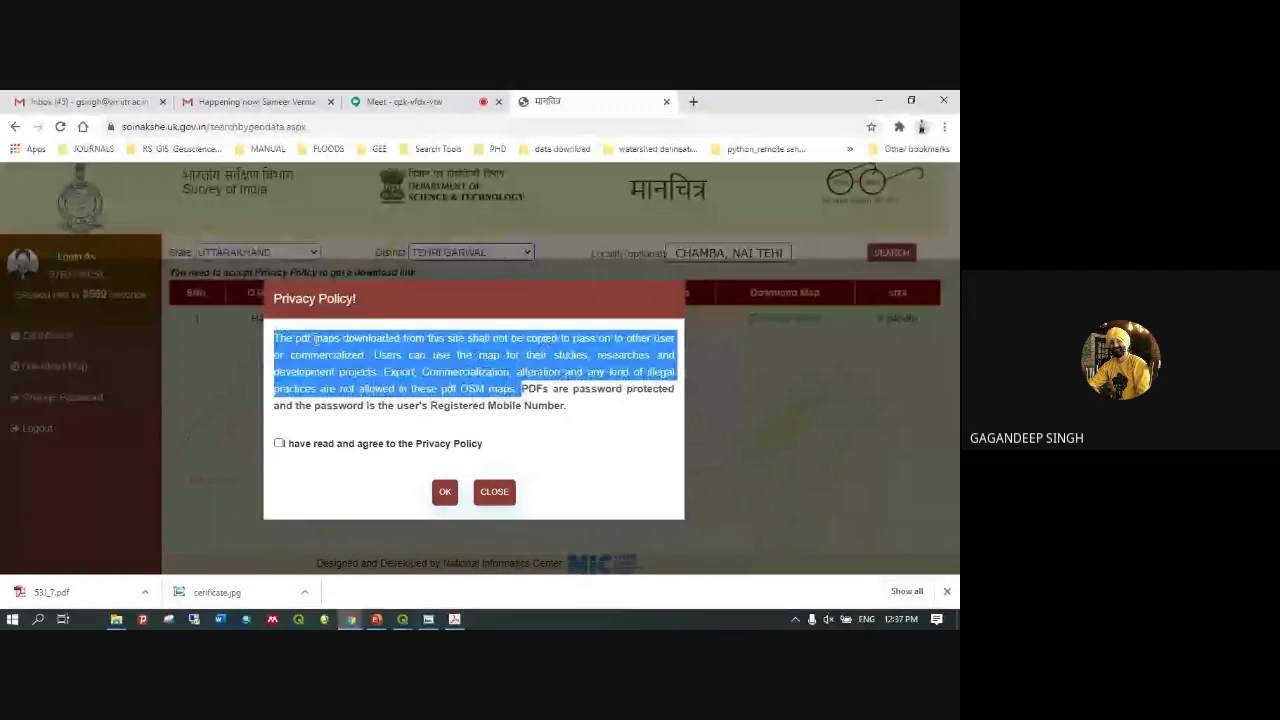
left_click(605, 443)
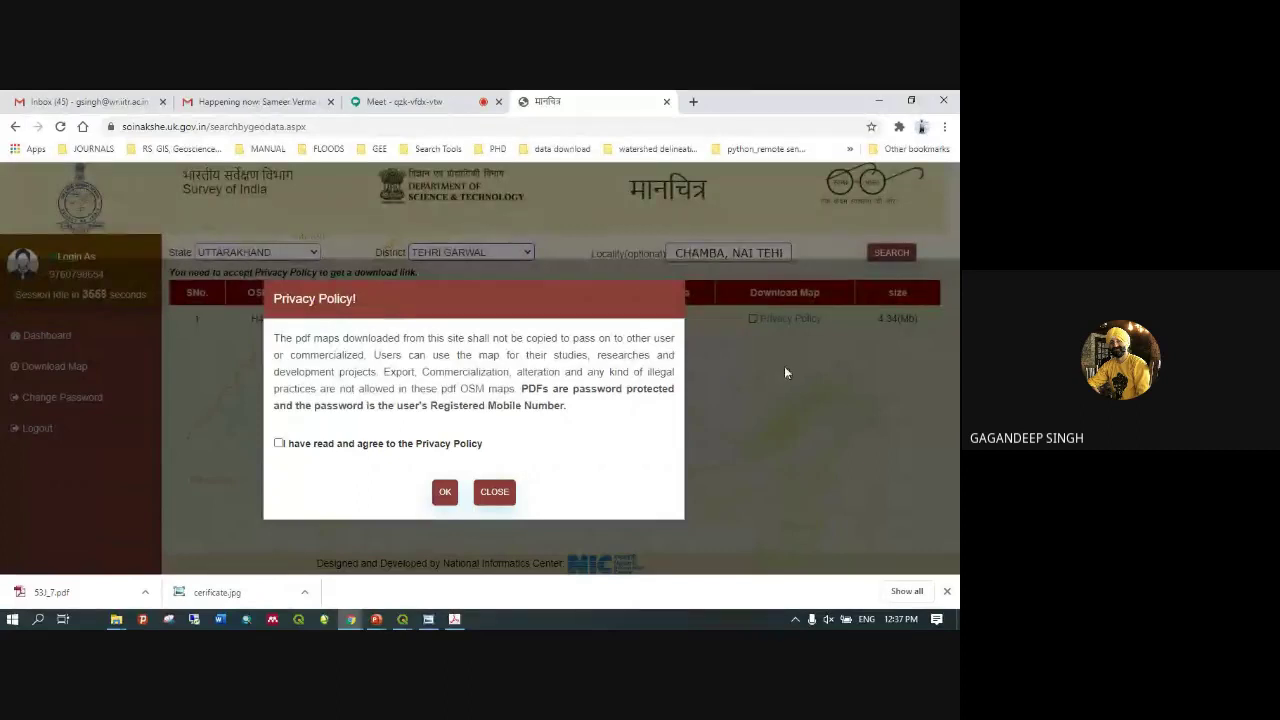
Agree to the Privacy Policy and confirm, downloading 53J_7.pdf, then bring up its options
left_click(279, 443)
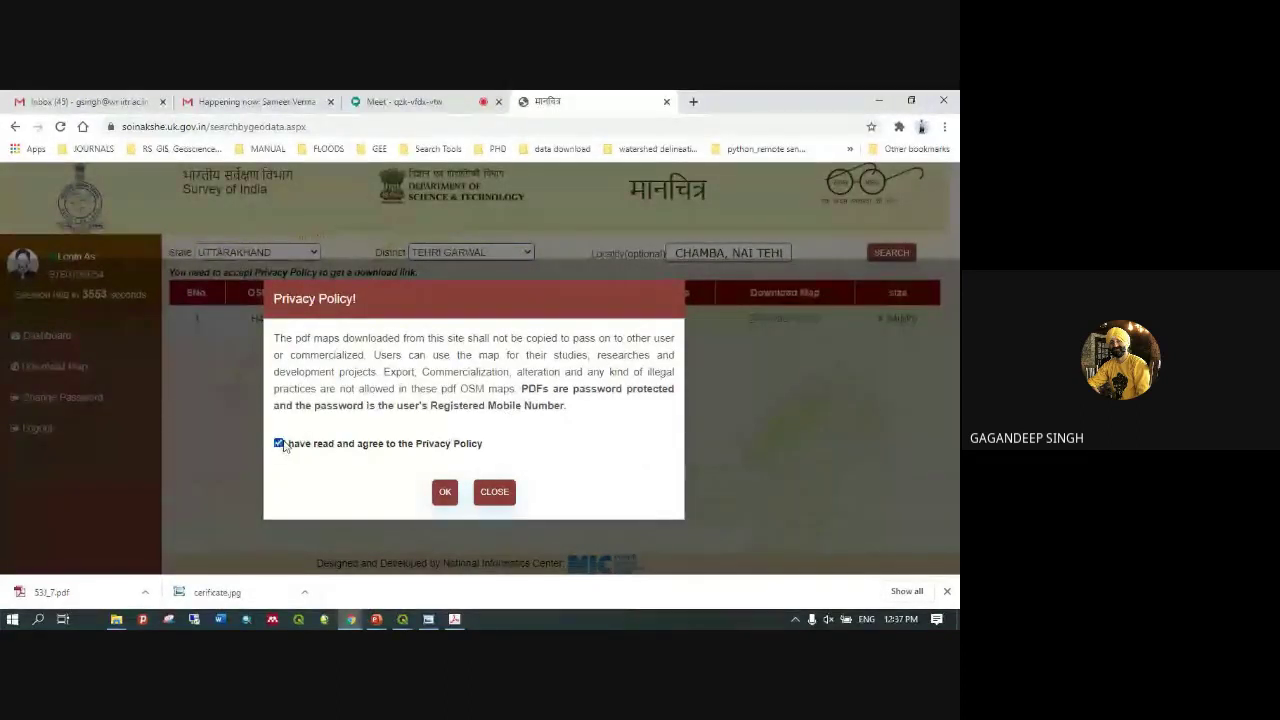
left_click(444, 495)
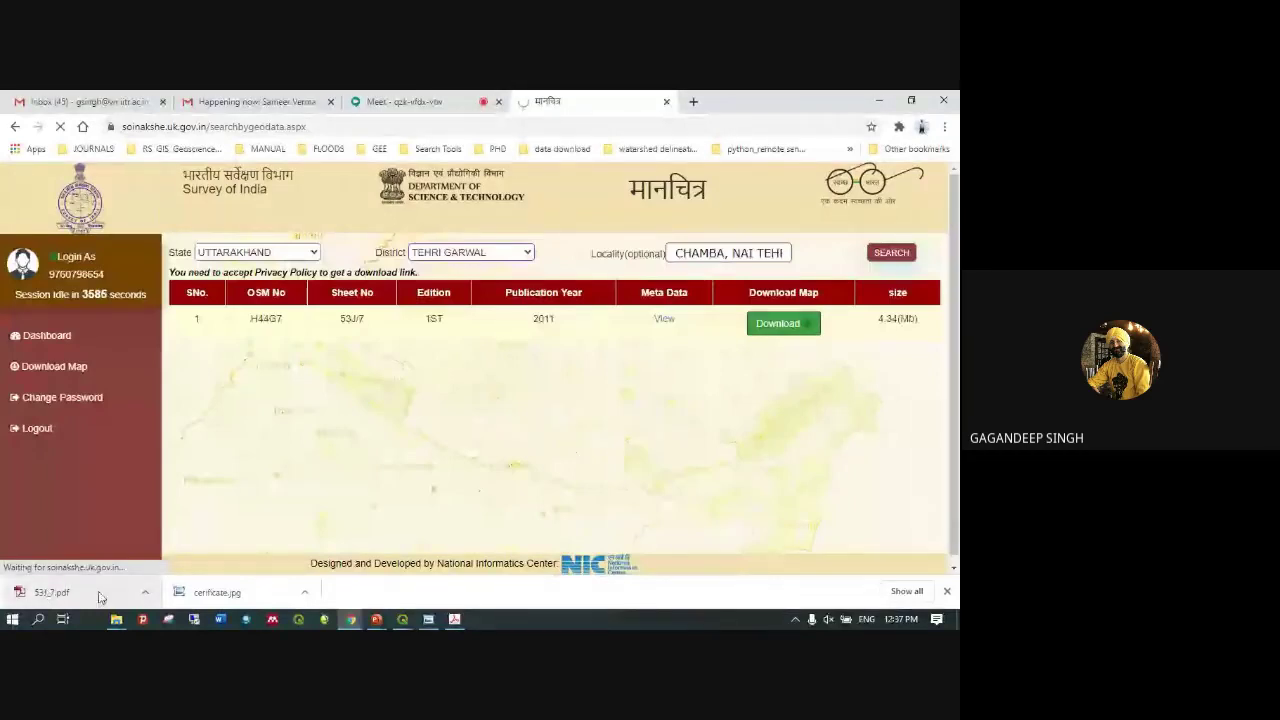
left_click(145, 592)
Open 53J_7.pdf, cancel the stray Save As dialog, and unlock it with its password
left_click(160, 484)
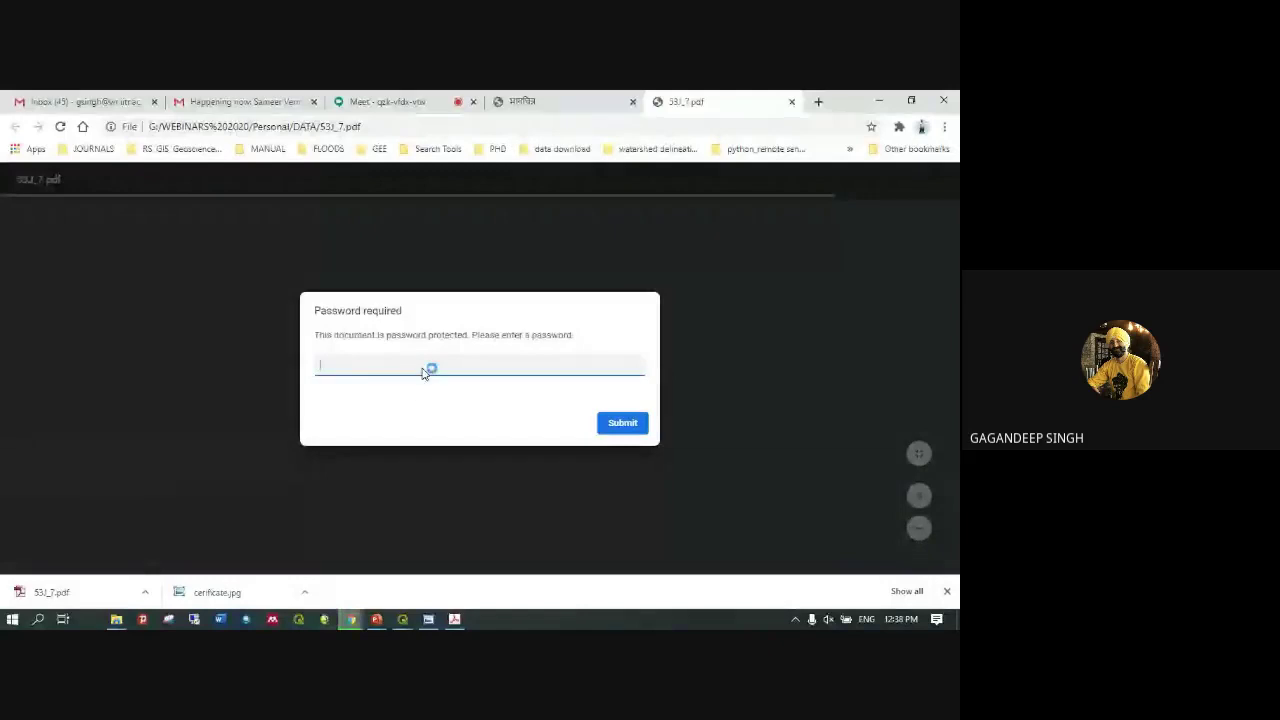
key("ctrl+s")
type("97")
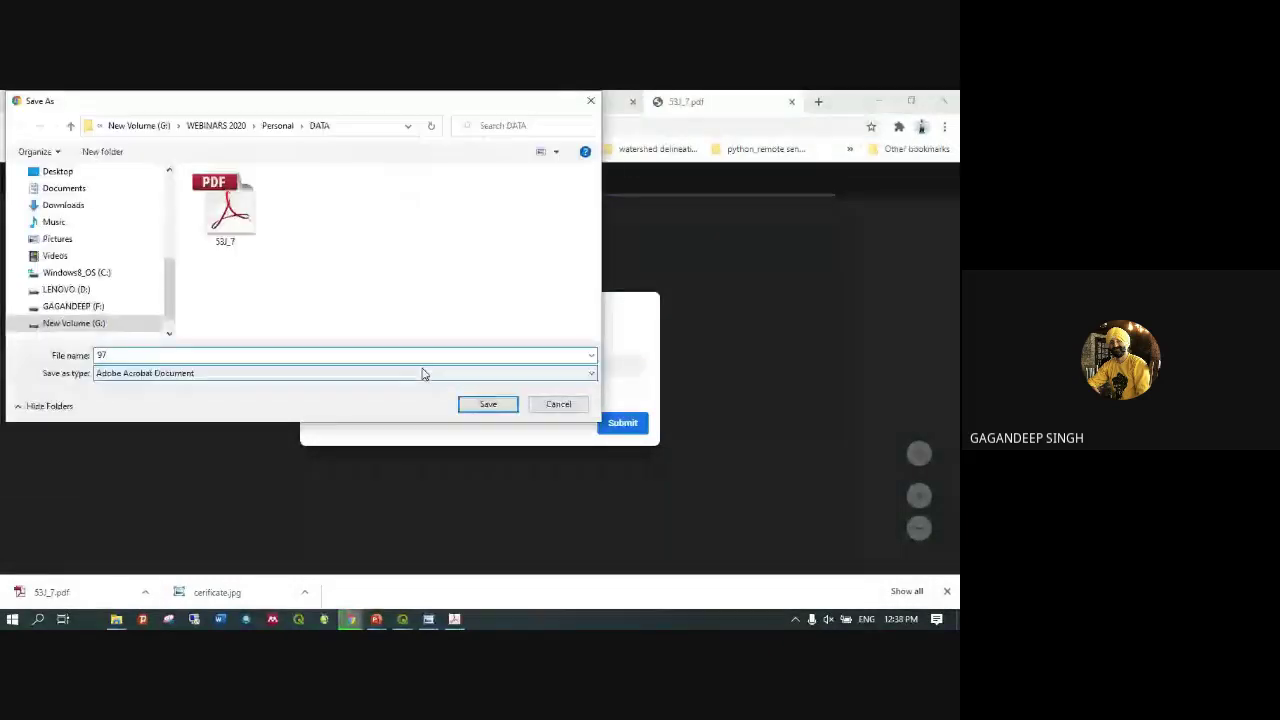
left_click(594, 103)
type("****")
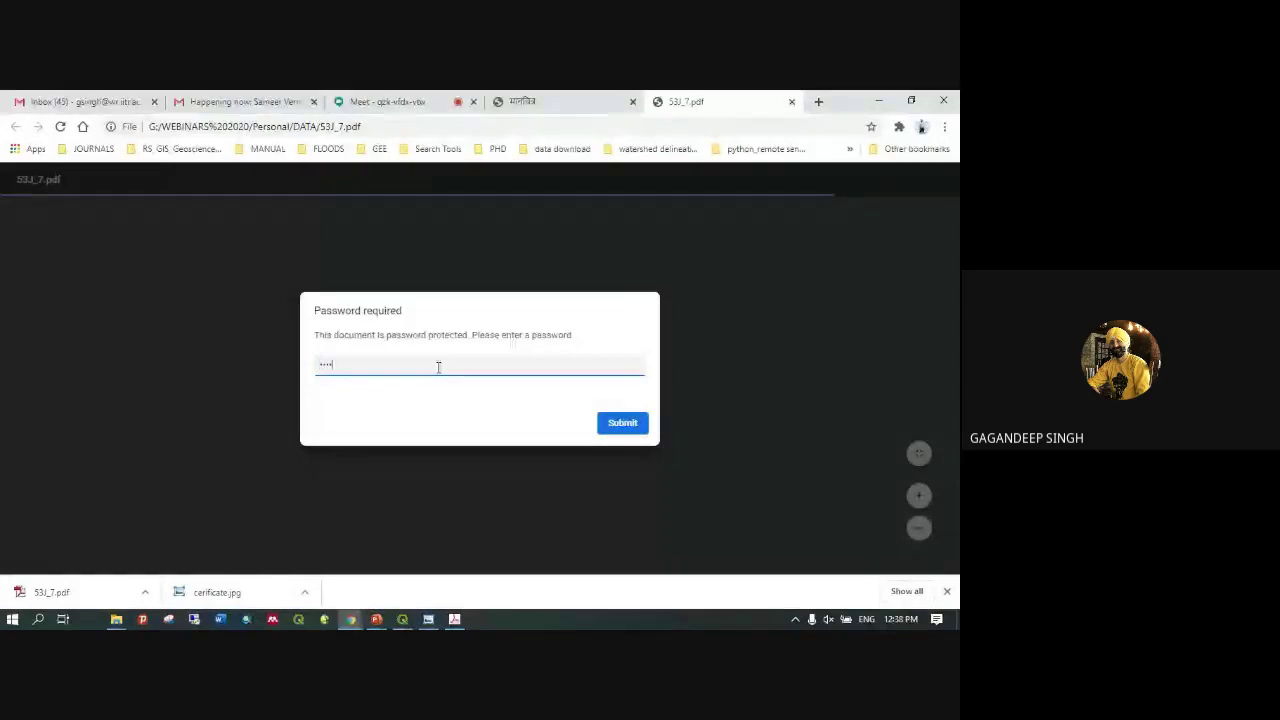
key("BackSpace")
key("BackSpace")
key("BackSpace")
key("BackSpace")
key("BackSpace")
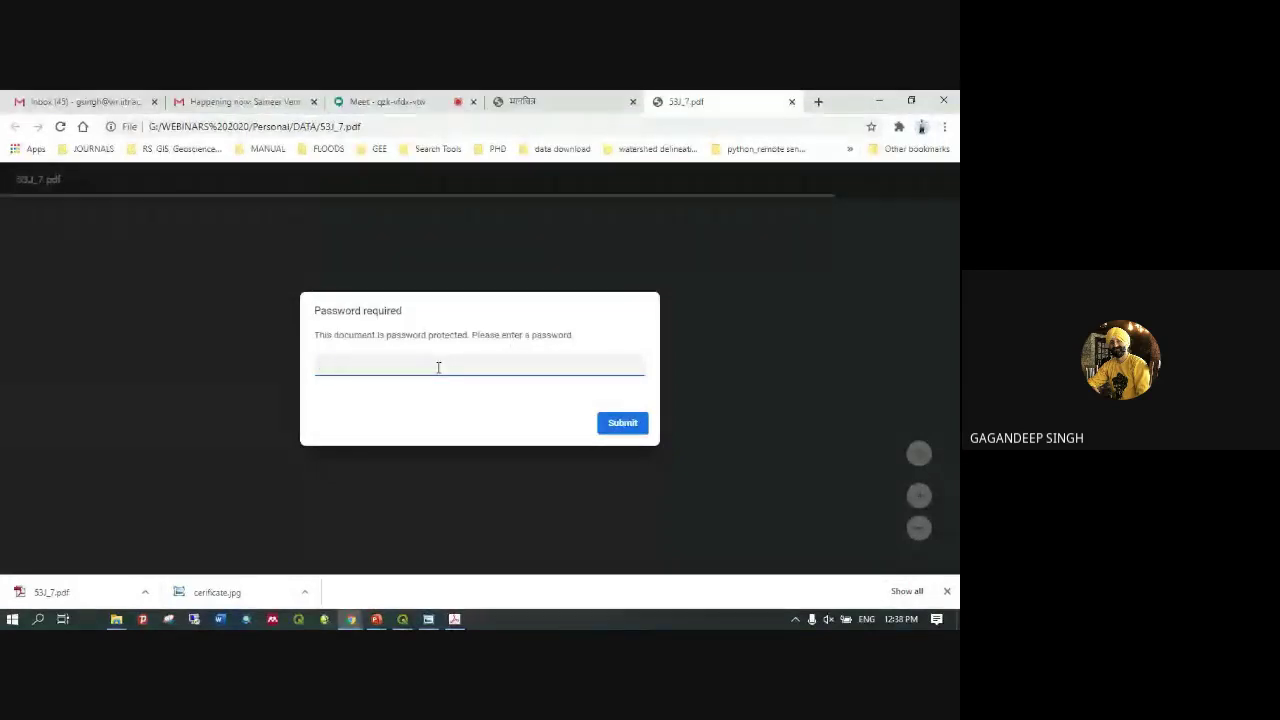
type("**********")
key("Return")
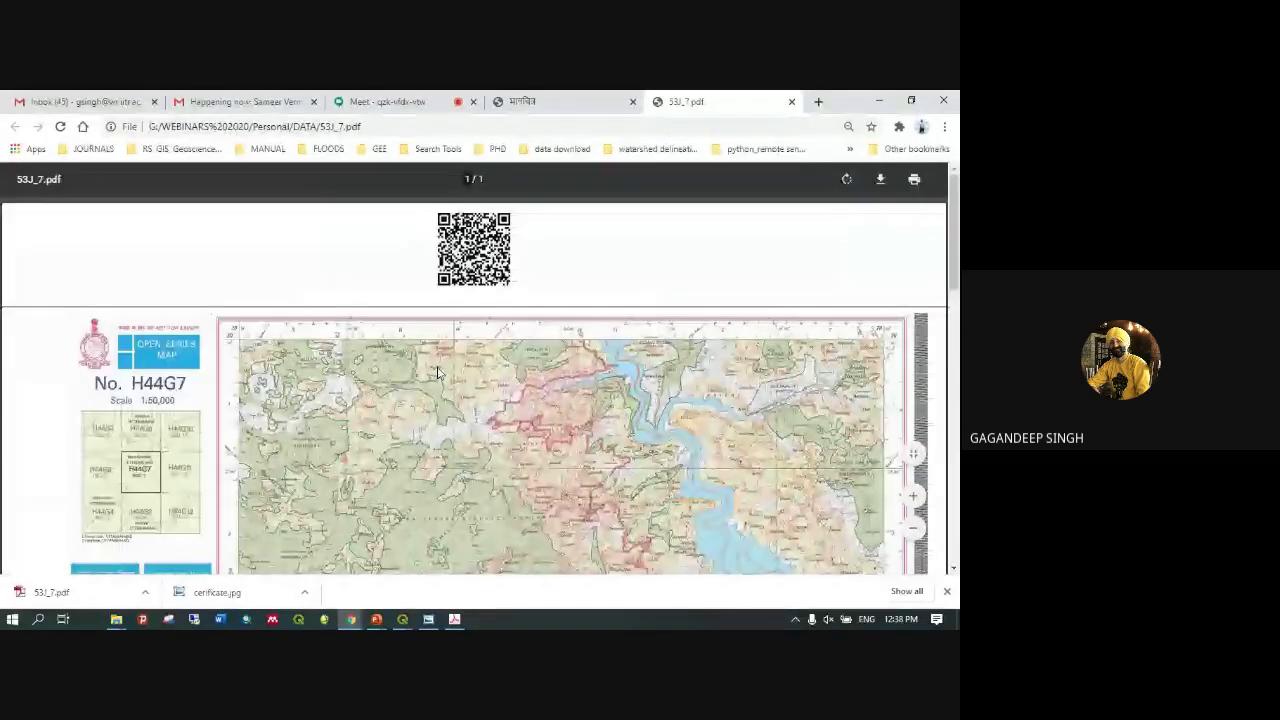
Zoom into the toposheet around Nai Tehri and Kathlagadh, then back out to the full sheet
scroll(631, 376, "down", 5)
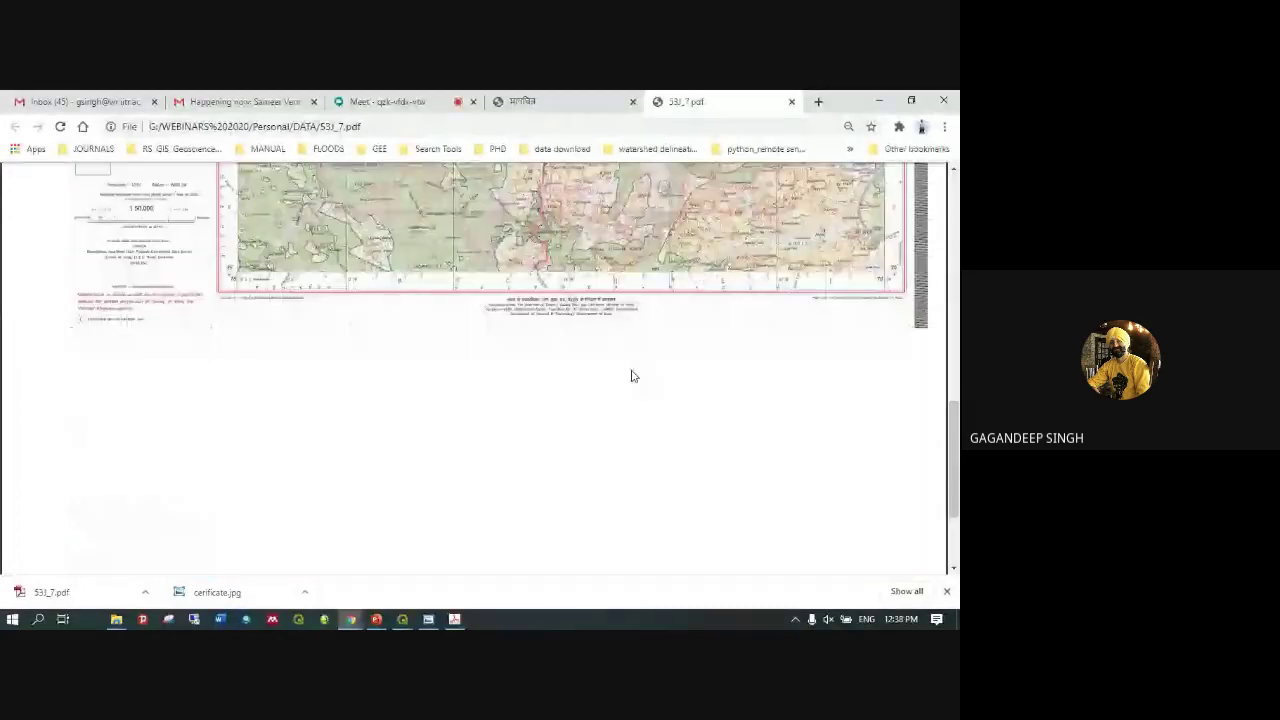
scroll(746, 282, "up", 3)
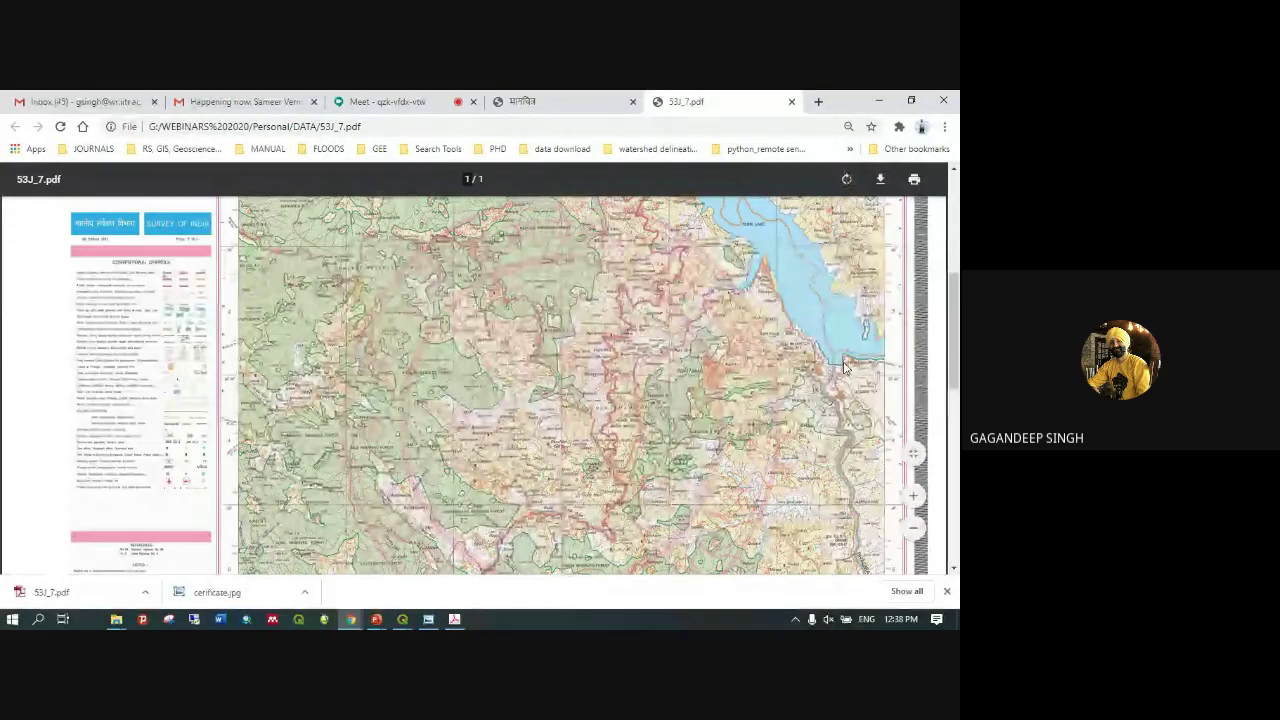
scroll(843, 366, "up", 5)
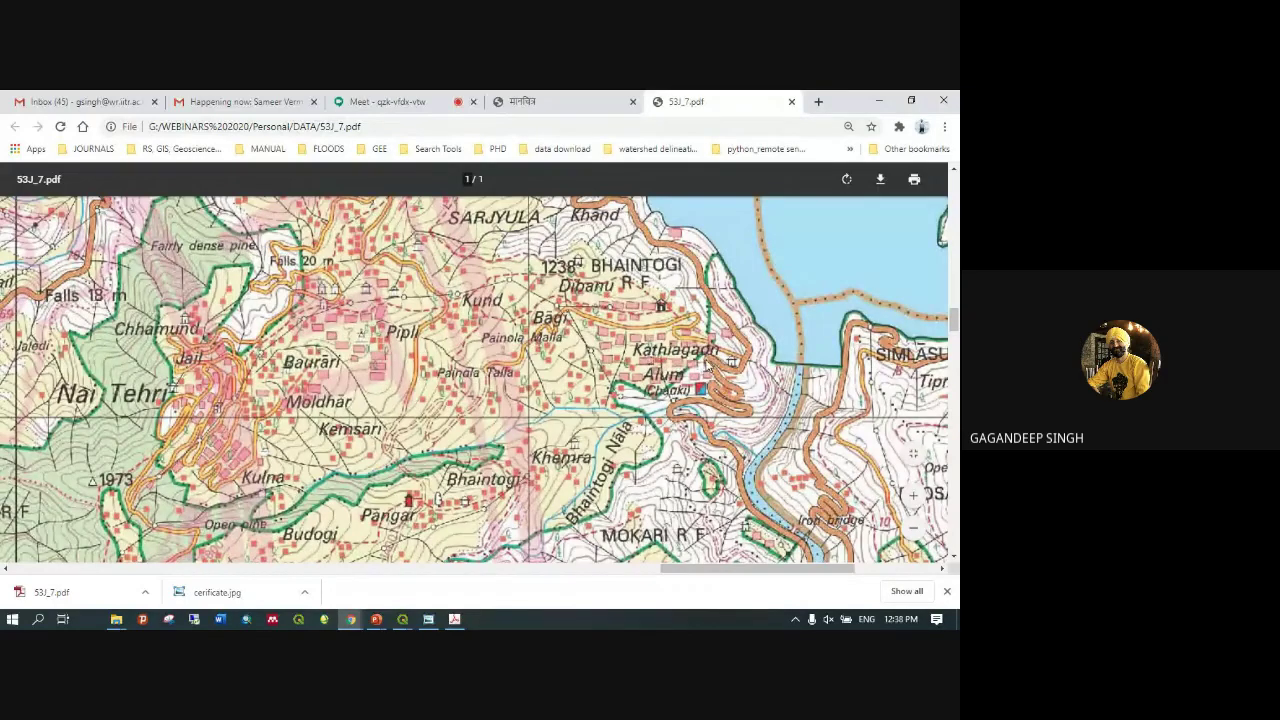
scroll(706, 366, "up", 1)
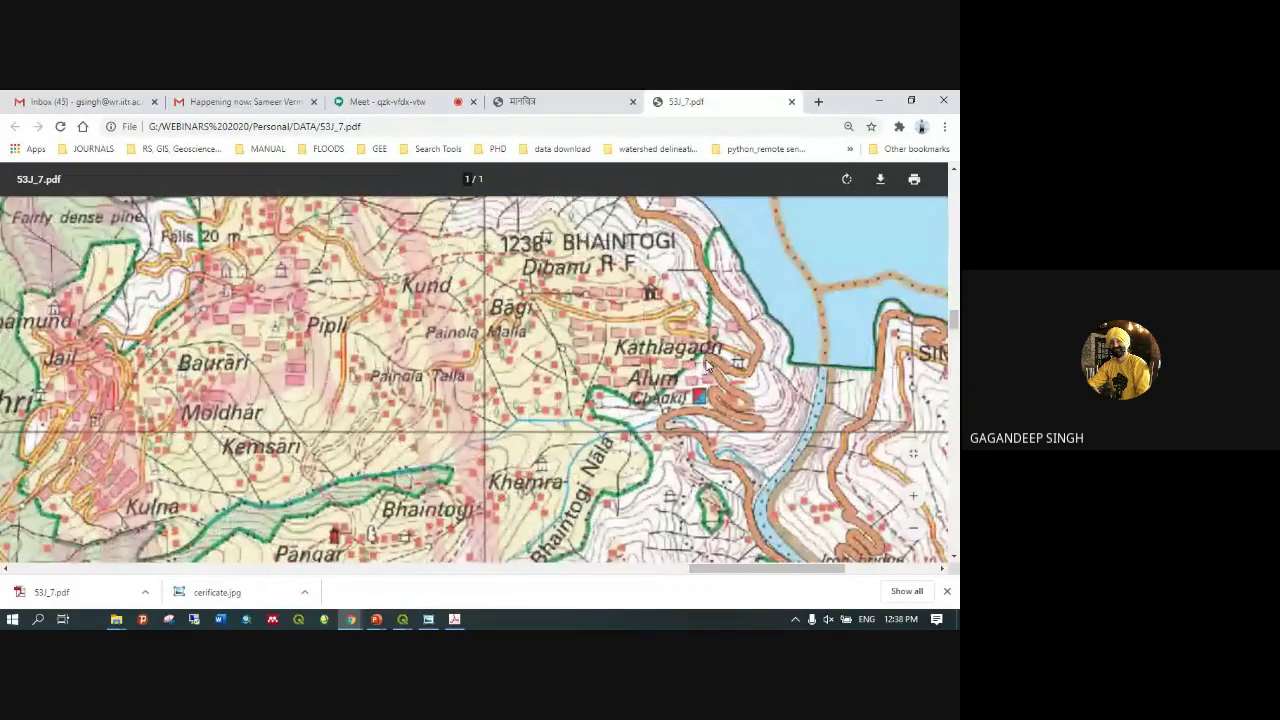
scroll(706, 366, "down", 5)
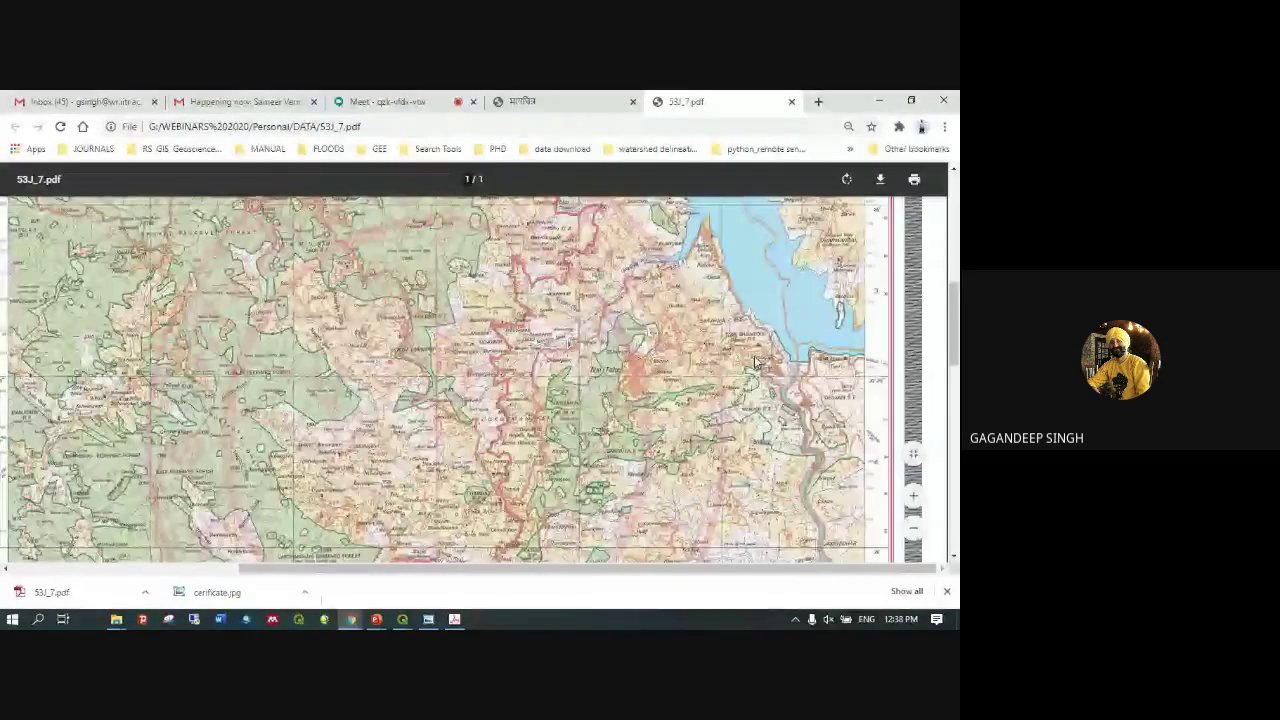
scroll(756, 362, "up", 2)
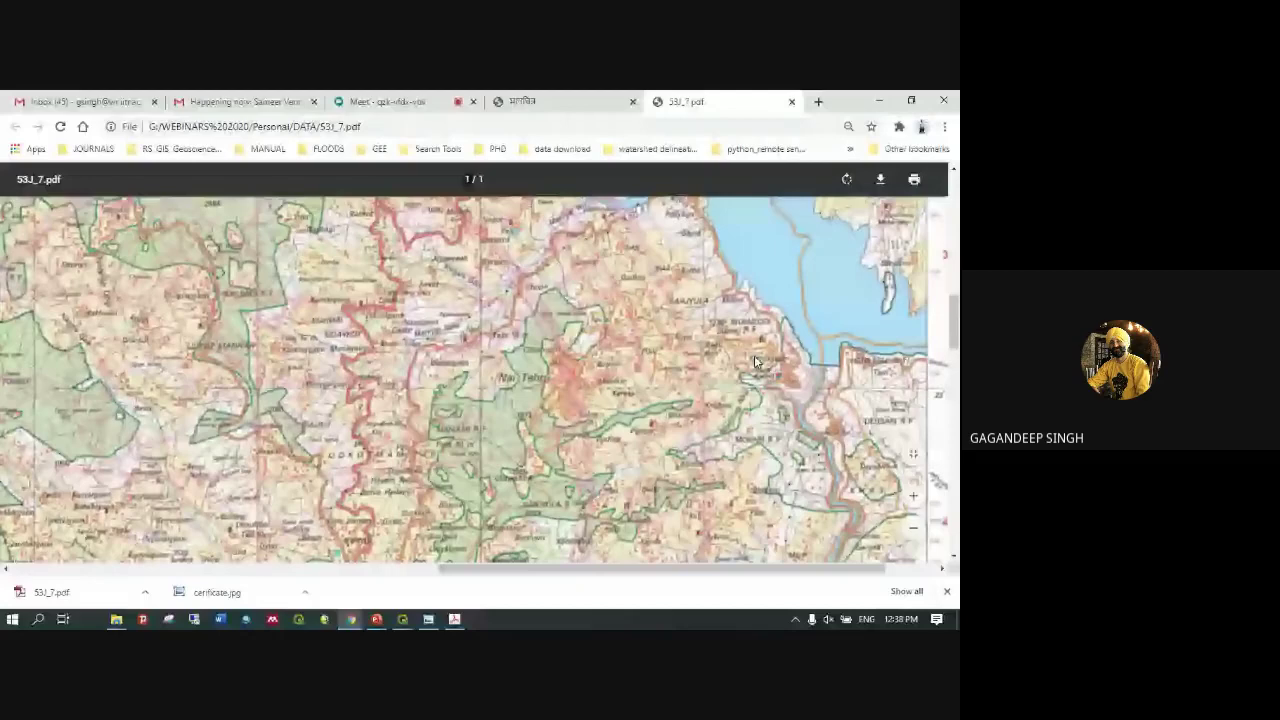
scroll(802, 395, "up", 4)
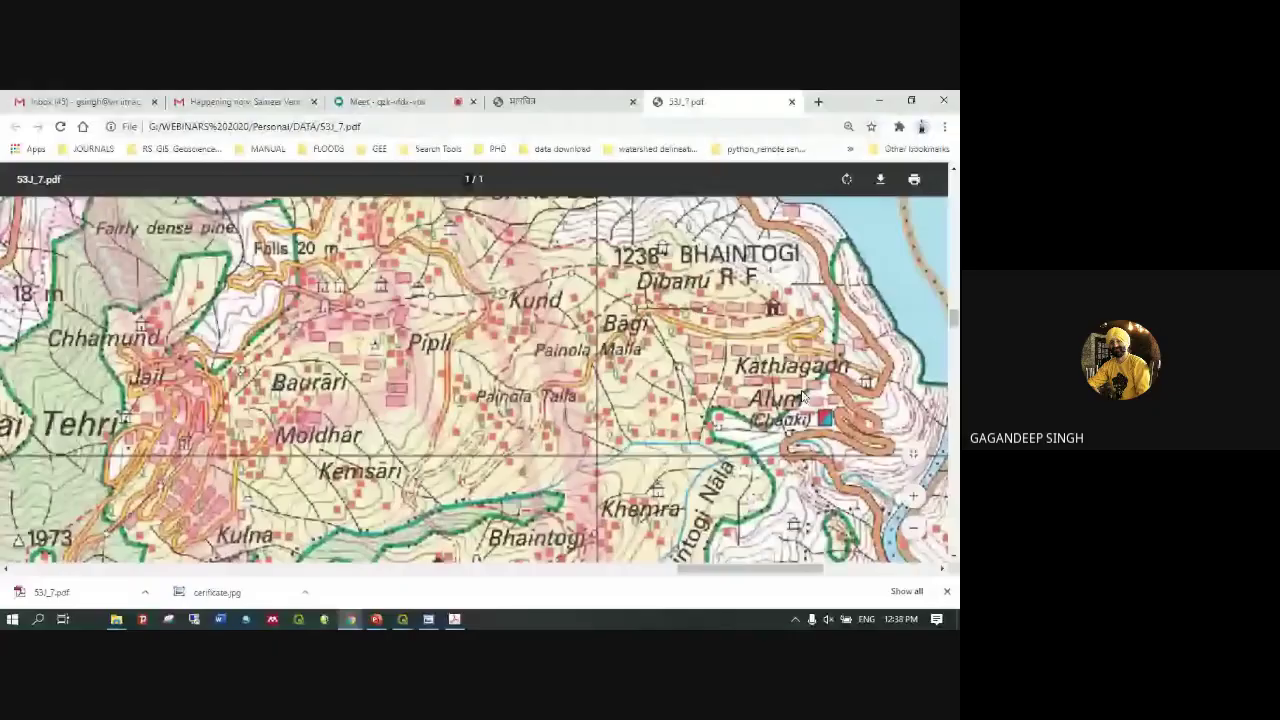
scroll(801, 395, "down", 6)
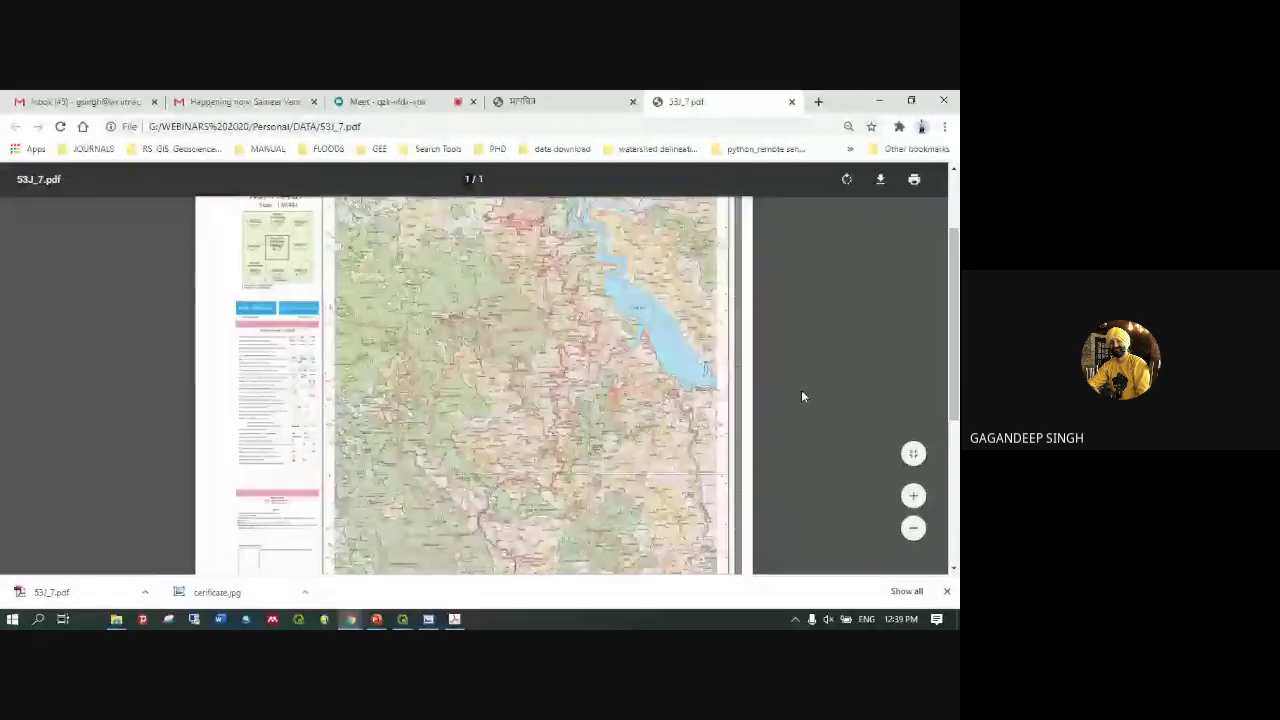
Minimize Chrome and select slide 16 in the QGIS for making maps deck
left_click(878, 101)
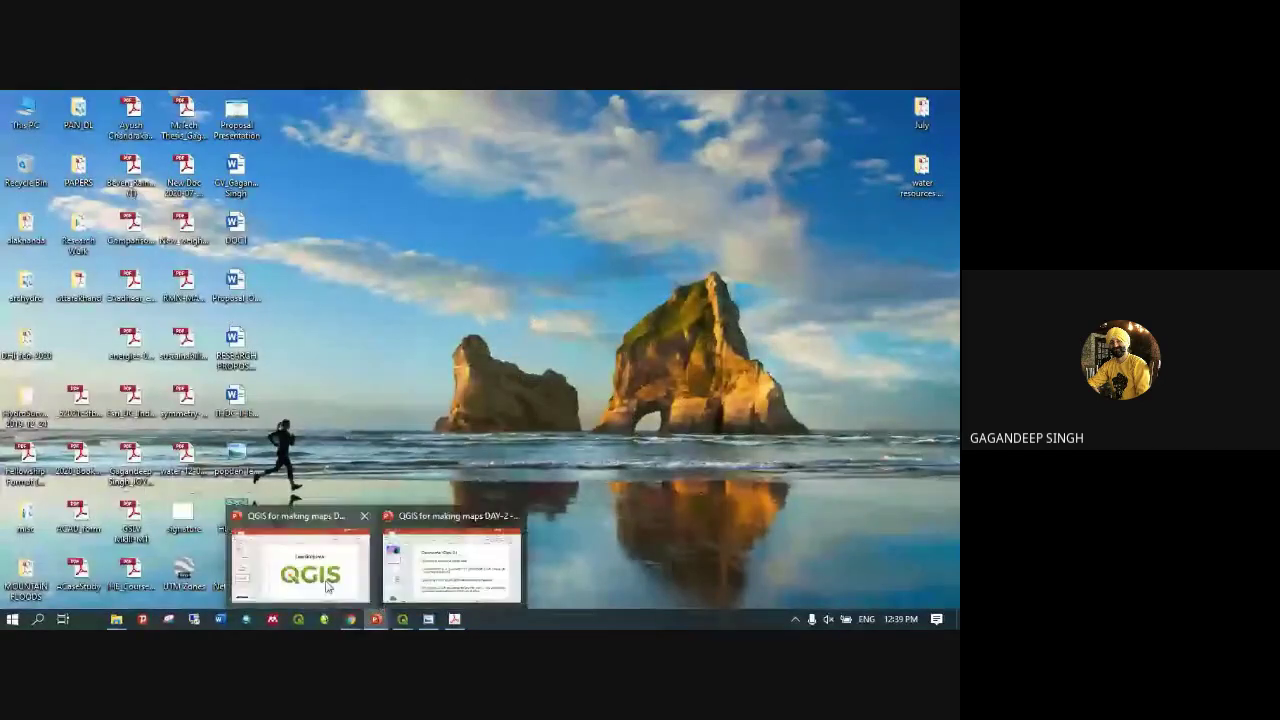
left_click(376, 619)
left_click(84, 578)
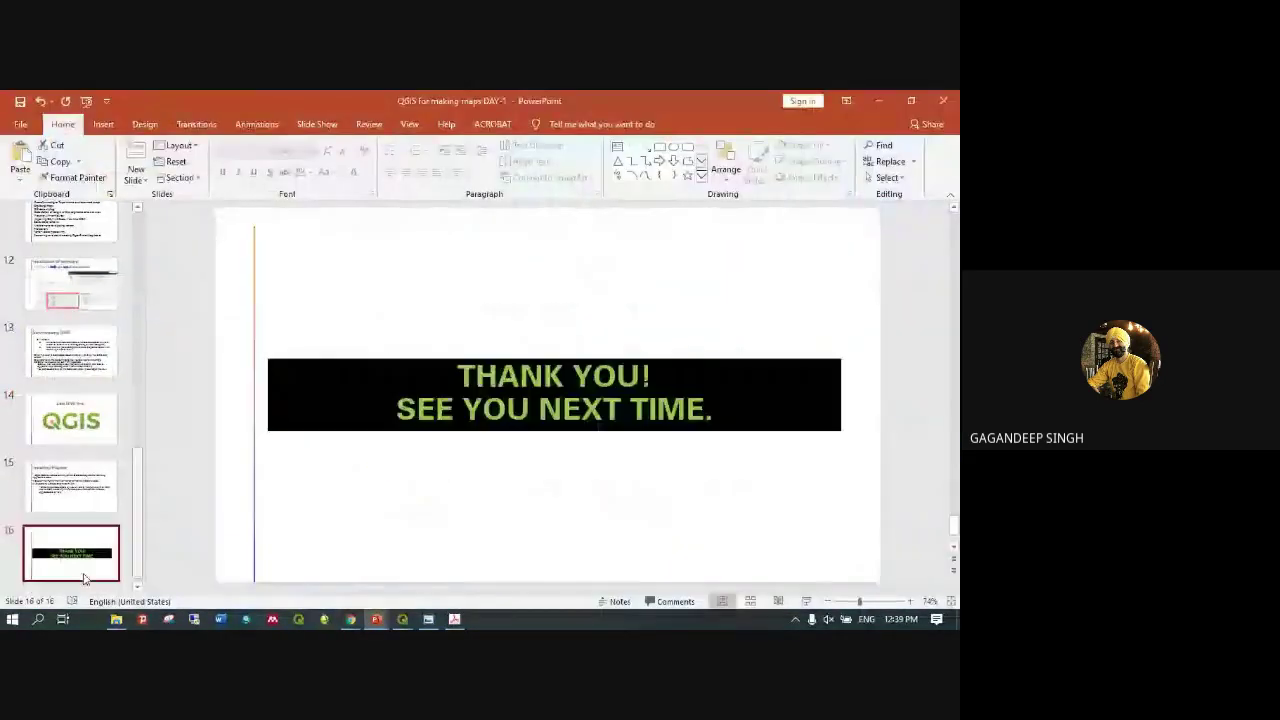
Present the THANK YOU! SEE YOU NEXT TIME. slide, then end the show
left_click(806, 602)
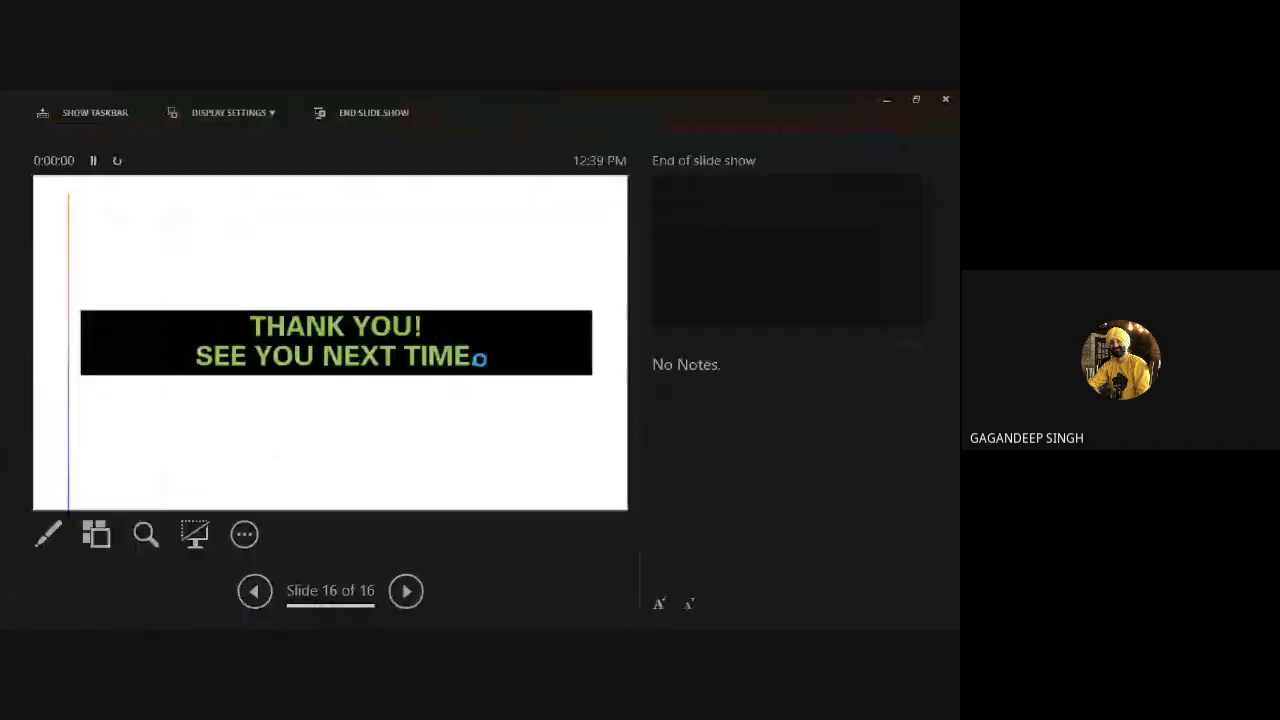
left_click(228, 112)
left_click(247, 136)
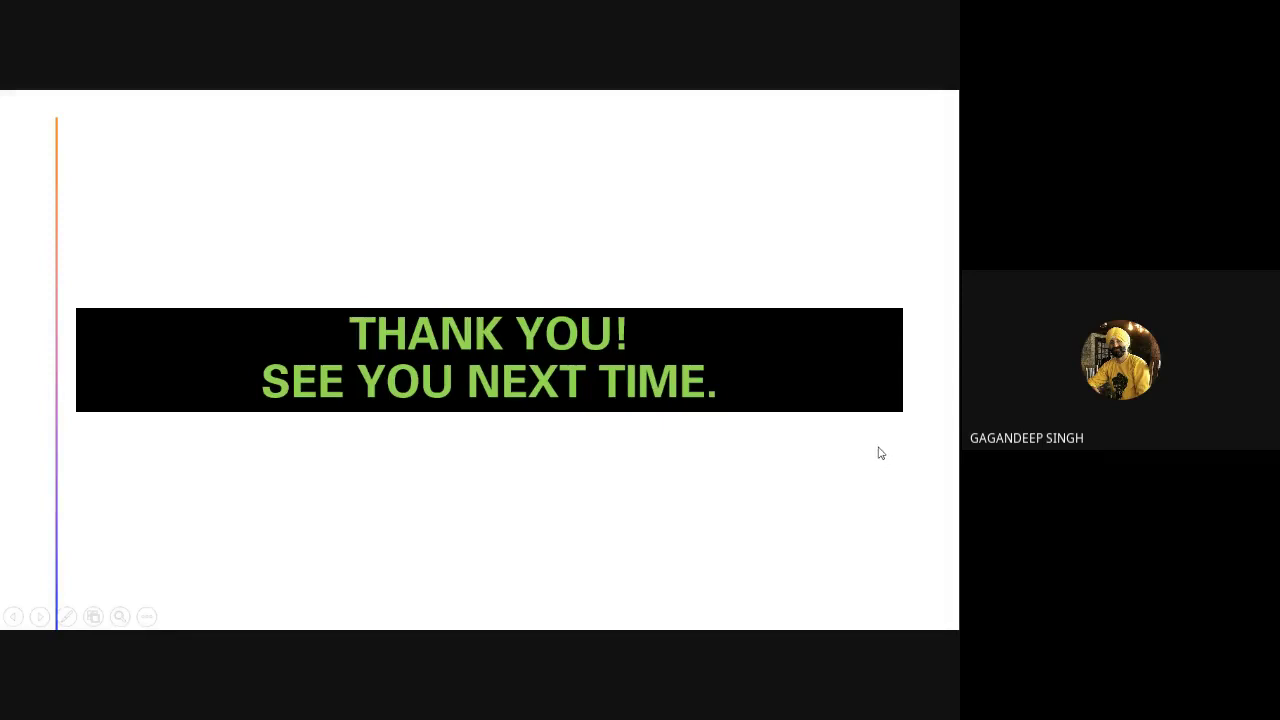
key("Escape")
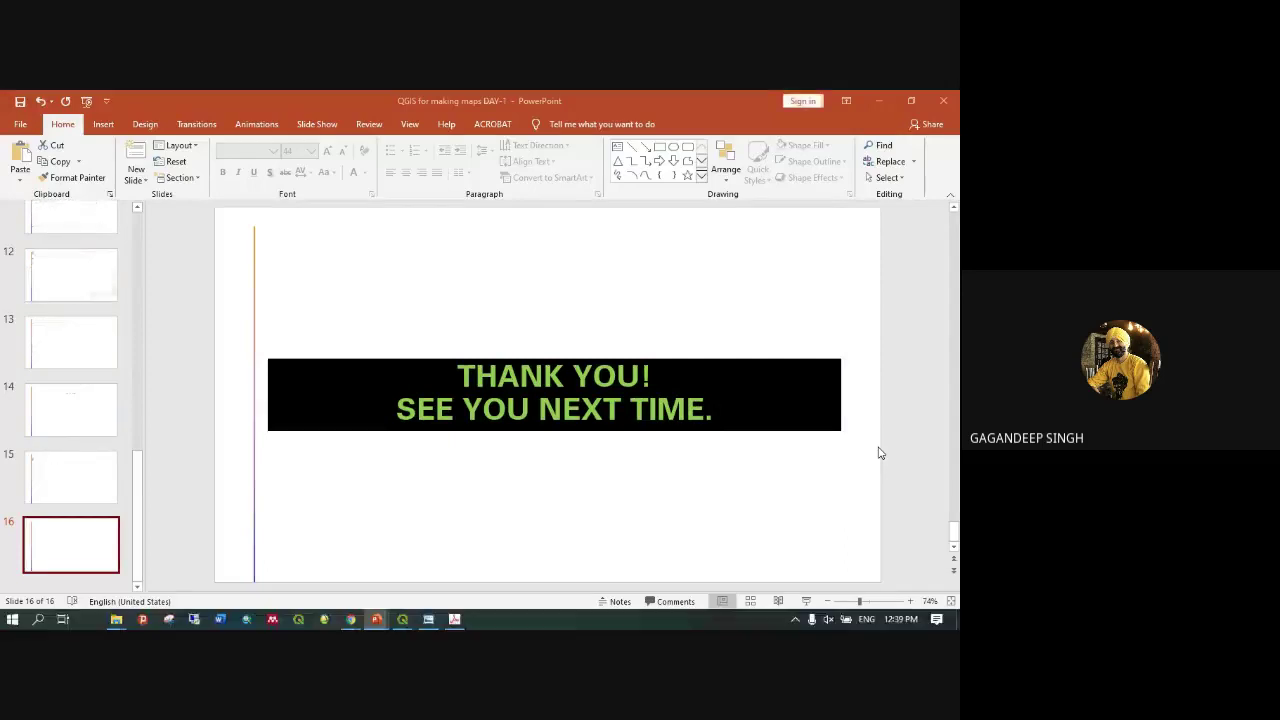